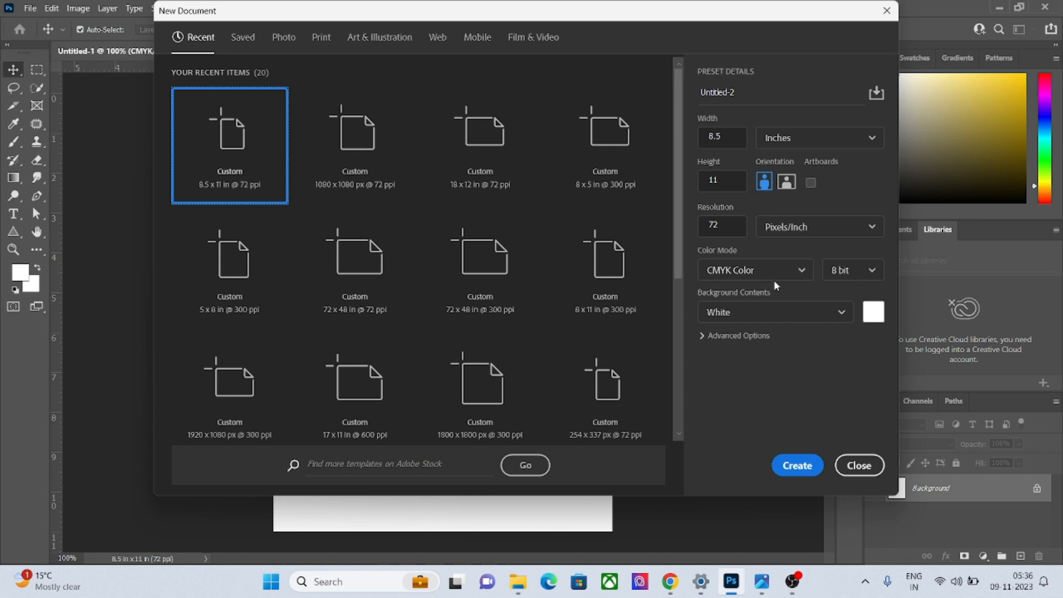
# Create an 8.5 x 11 in, 72 ppi CMYK document with a white background and close the older untitled document.
pyautogui.click(762, 581)
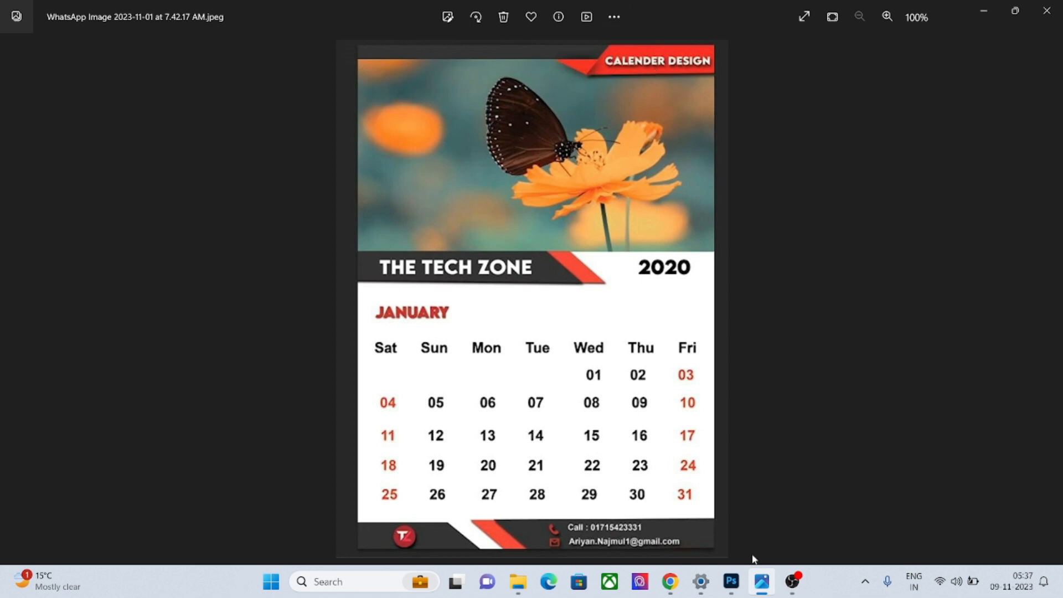
pyautogui.click(731, 582)
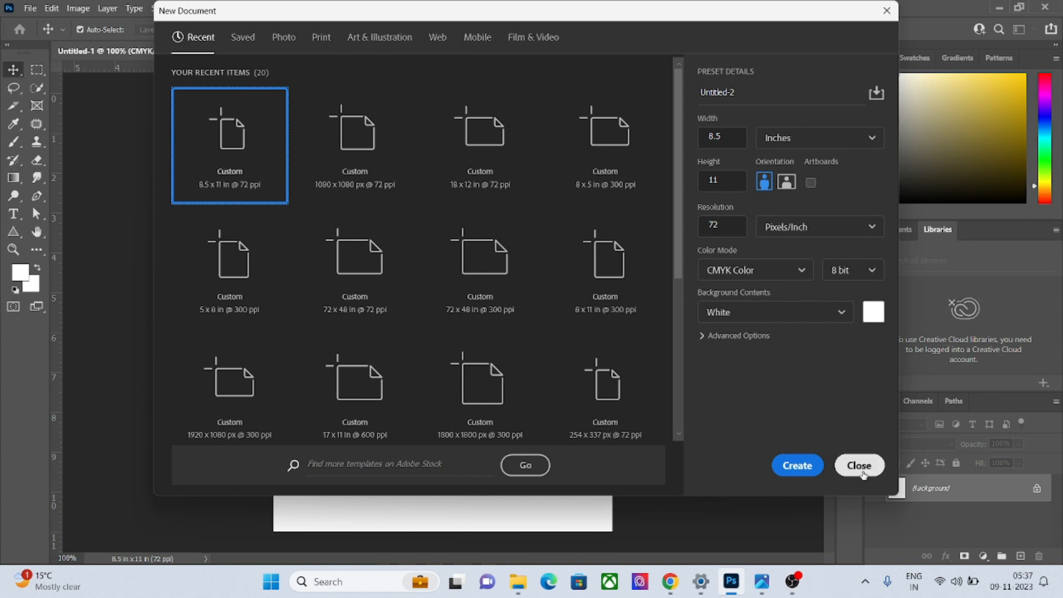
pyautogui.click(798, 466)
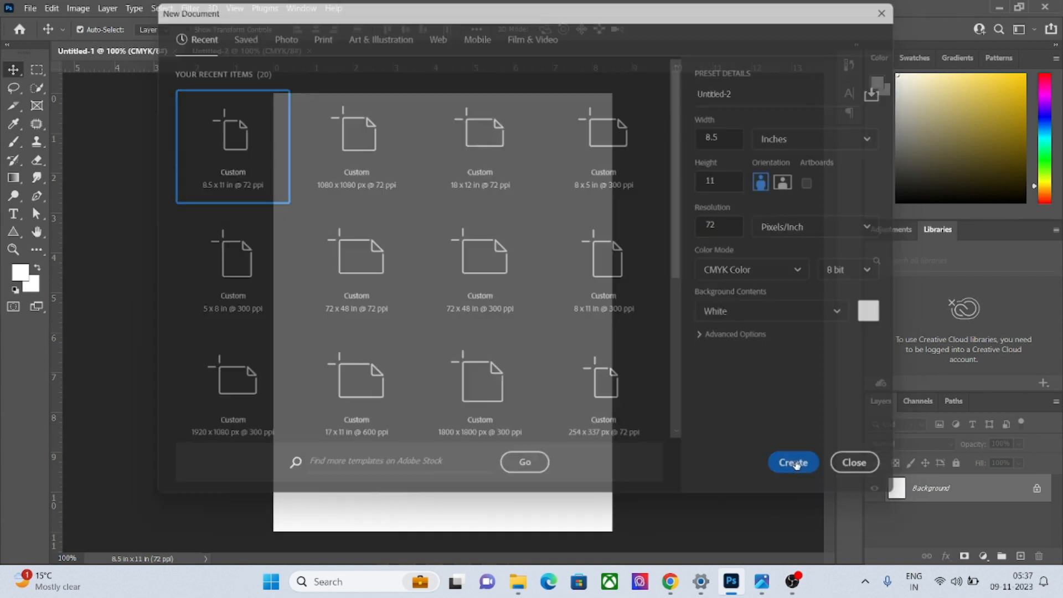
pyautogui.click(175, 51)
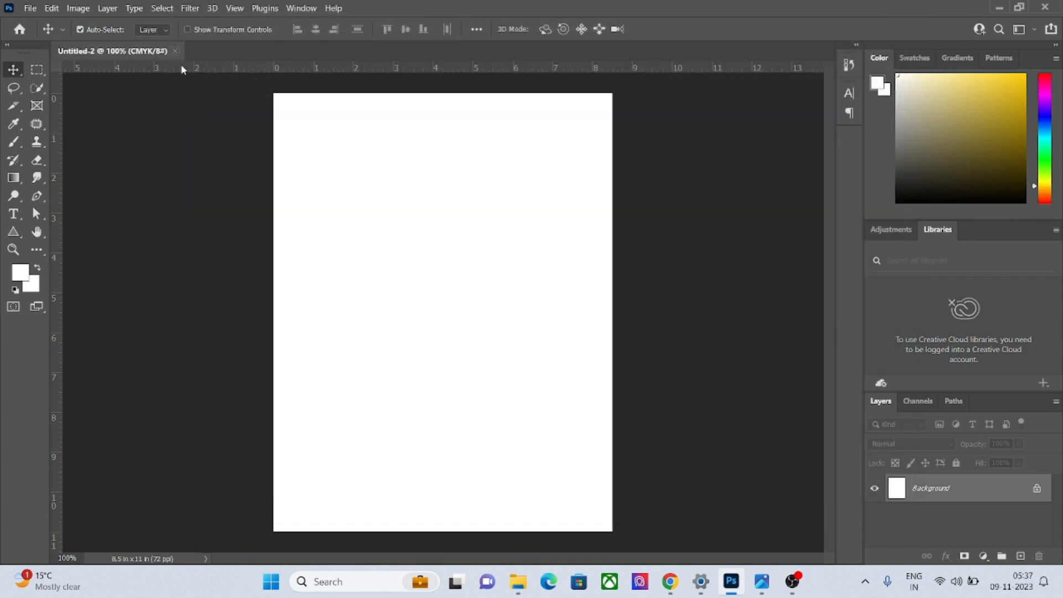
# Open the downloaded orange butterfly photo calvin-mano-CXS27RrJObQ-unsplash from the Downloads folder.
pyautogui.click(31, 8)
pyautogui.click(33, 31)
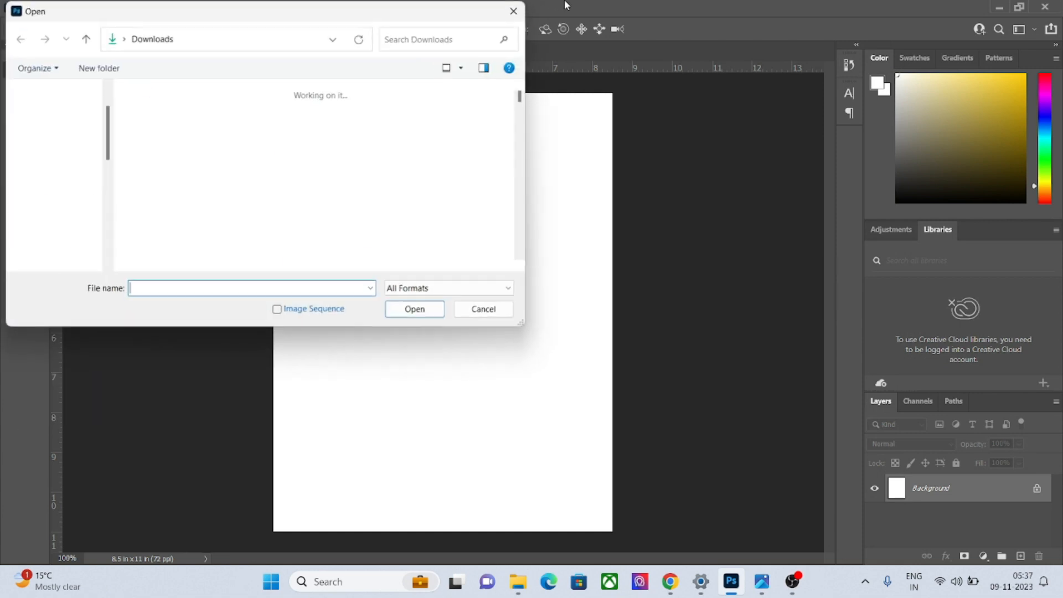
pyautogui.click(160, 144)
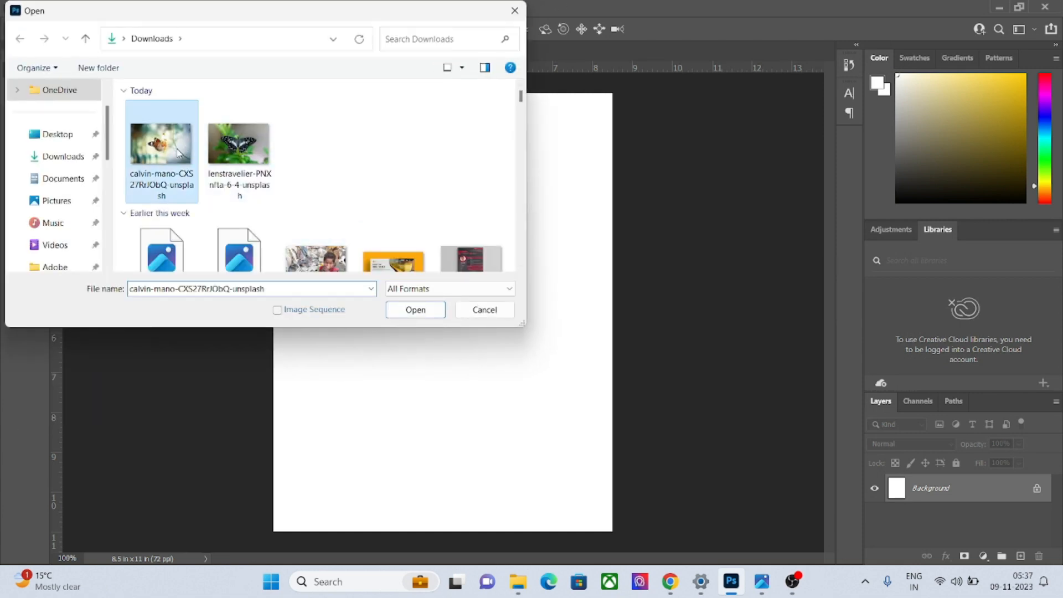
pyautogui.click(432, 309)
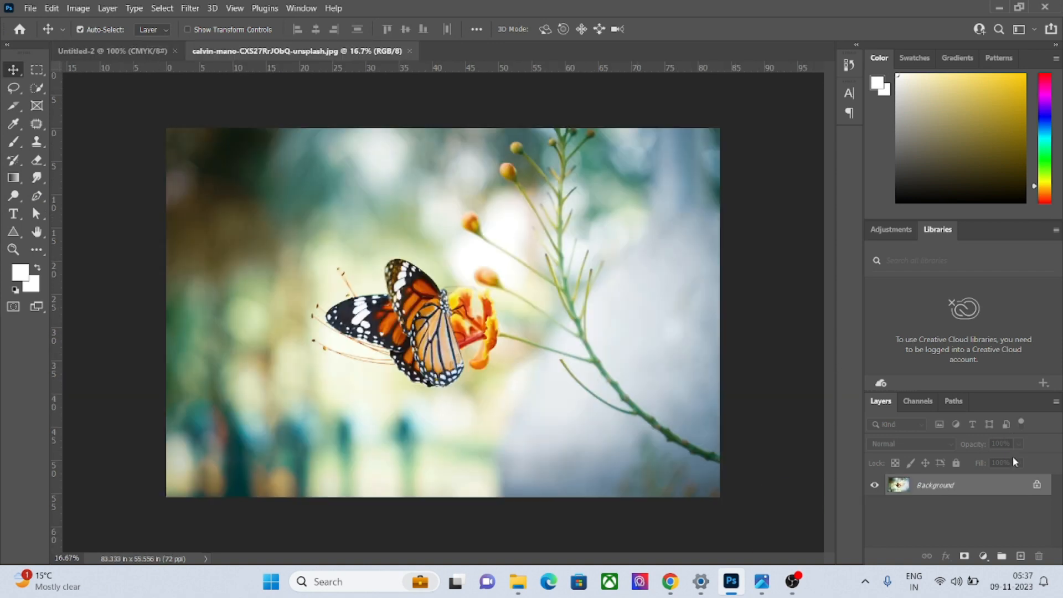
# Convert the photo's background into a regular layer and move it into the Untitled-2 document.
pyautogui.doubleClick(1016, 491)
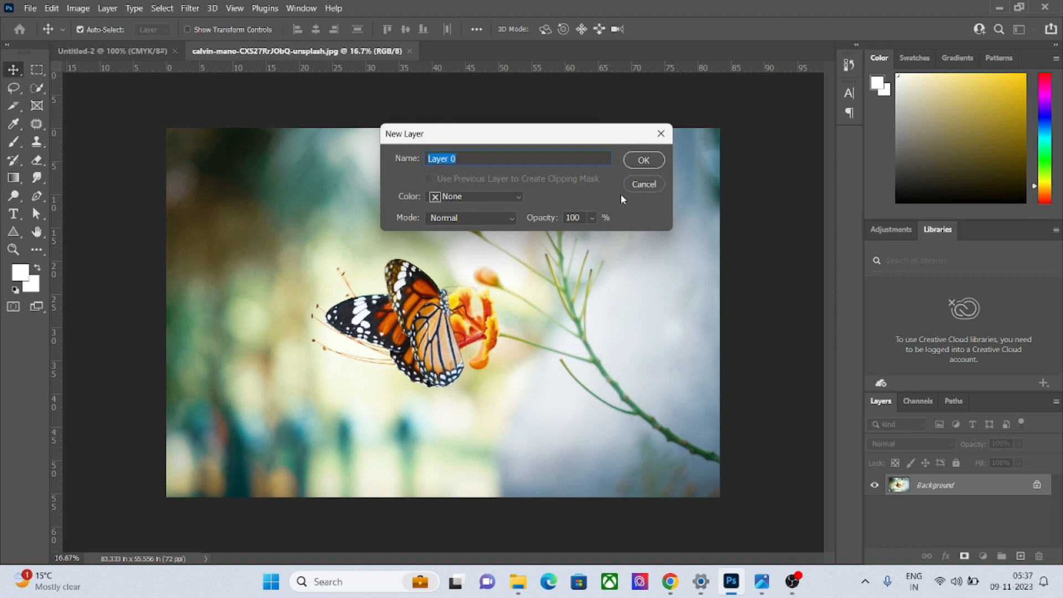
pyautogui.click(643, 160)
pyautogui.moveTo(589, 284); pyautogui.dragTo(580, 202)
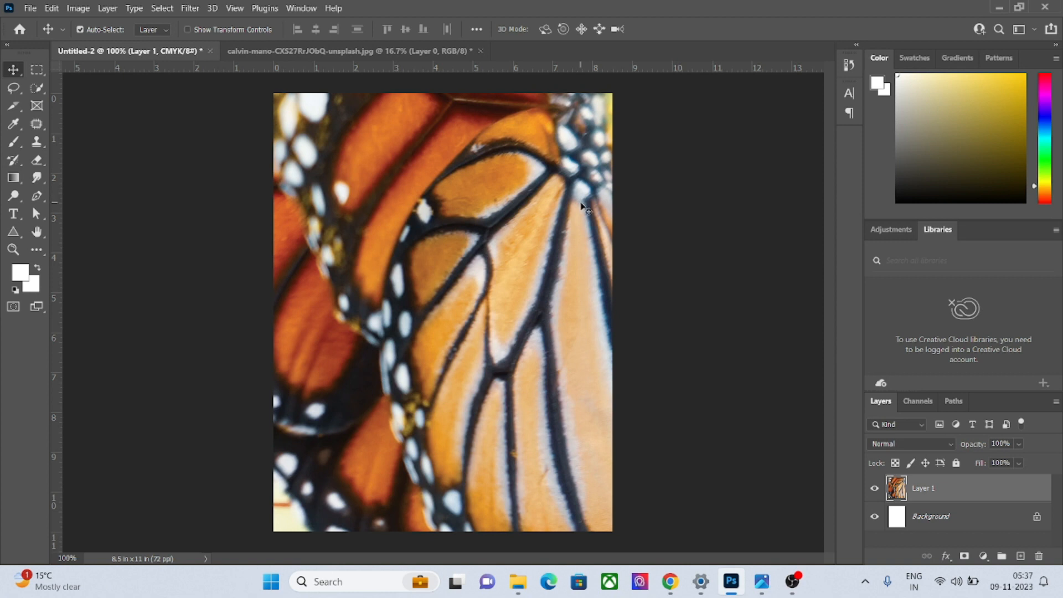
# Scale the butterfly photo down to about 7% and place it in the upper-left corner of the page.
pyautogui.hotkey('ctrl', 't')
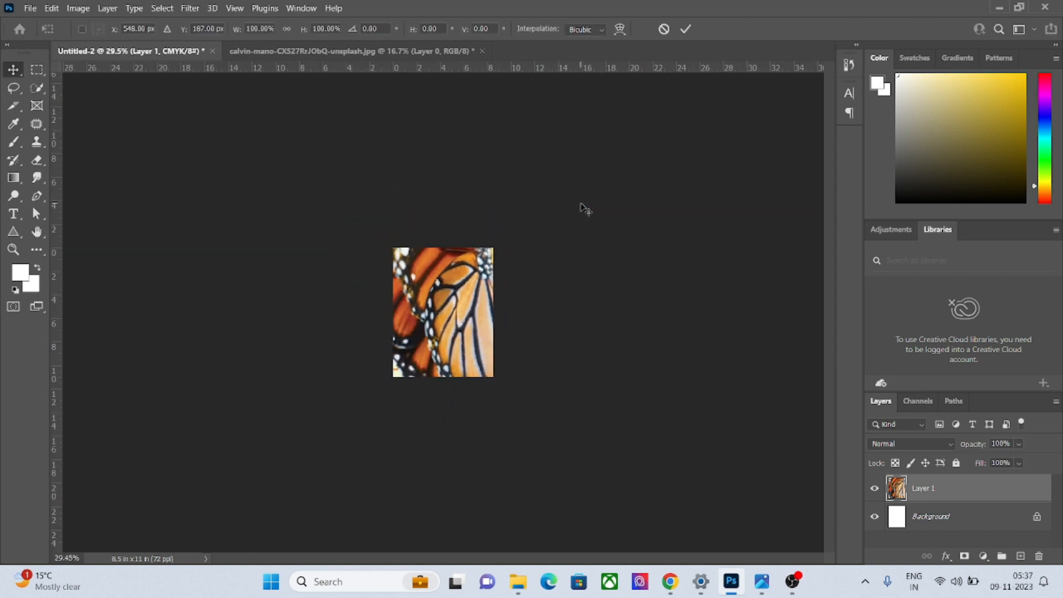
pyautogui.scroll(-7, 559, 285)
pyautogui.moveTo(715, 462); pyautogui.dragTo(498, 294)
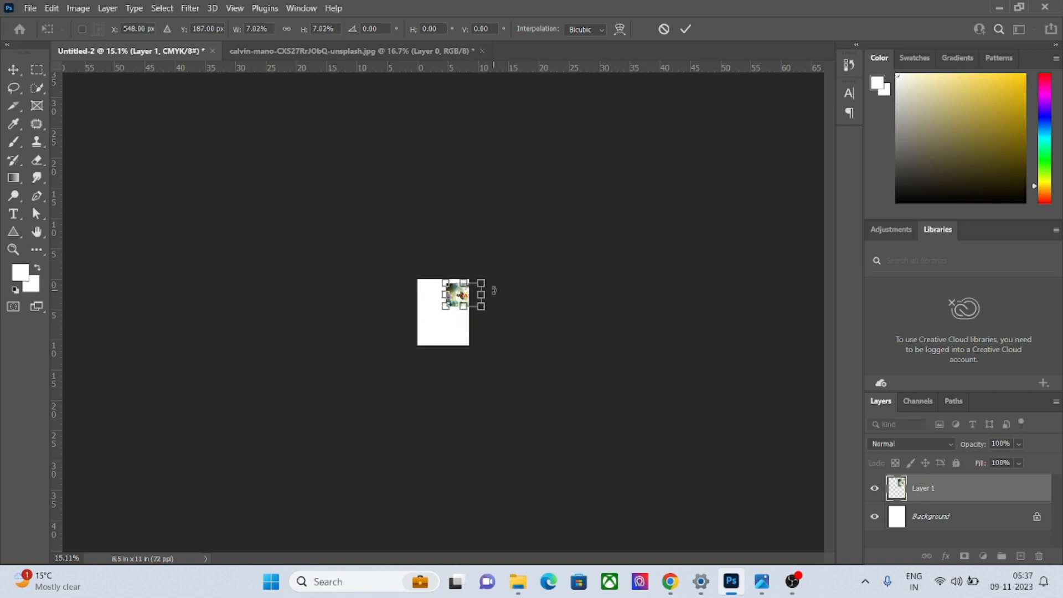
pyautogui.press('Return')
pyautogui.scroll(10, 494, 292)
pyautogui.moveTo(494, 292); pyautogui.dragTo(392, 260)
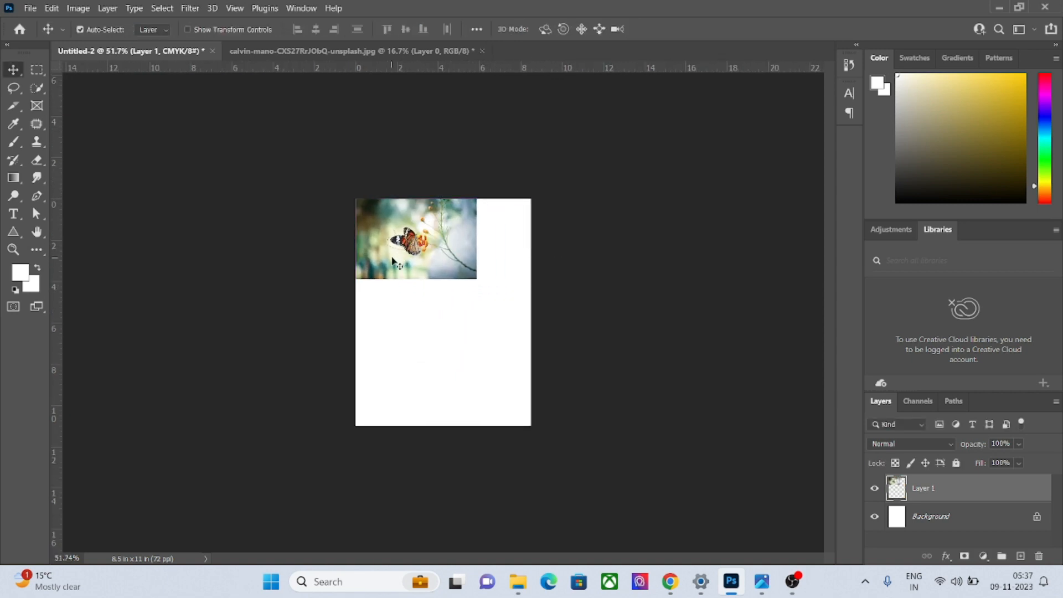
# Enlarge the butterfly photo proportionally so it spans the full page width along the top edge.
pyautogui.hotkey('ctrl', 't')
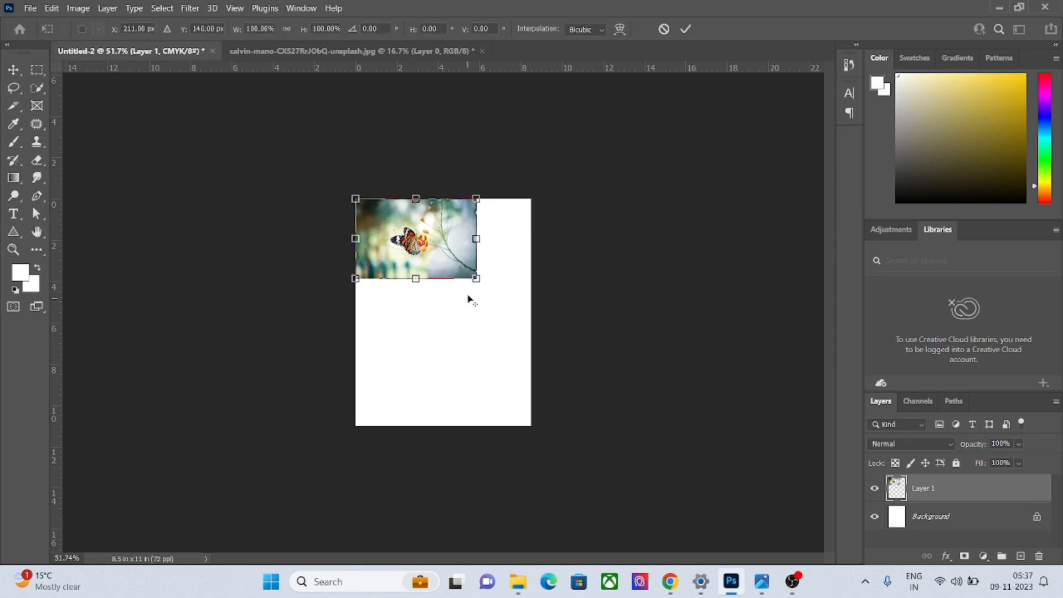
pyautogui.moveTo(476, 278); pyautogui.dragTo(529, 314)
pyautogui.press('Return')
pyautogui.hotkey('ctrl', 't')
pyautogui.press('Return')
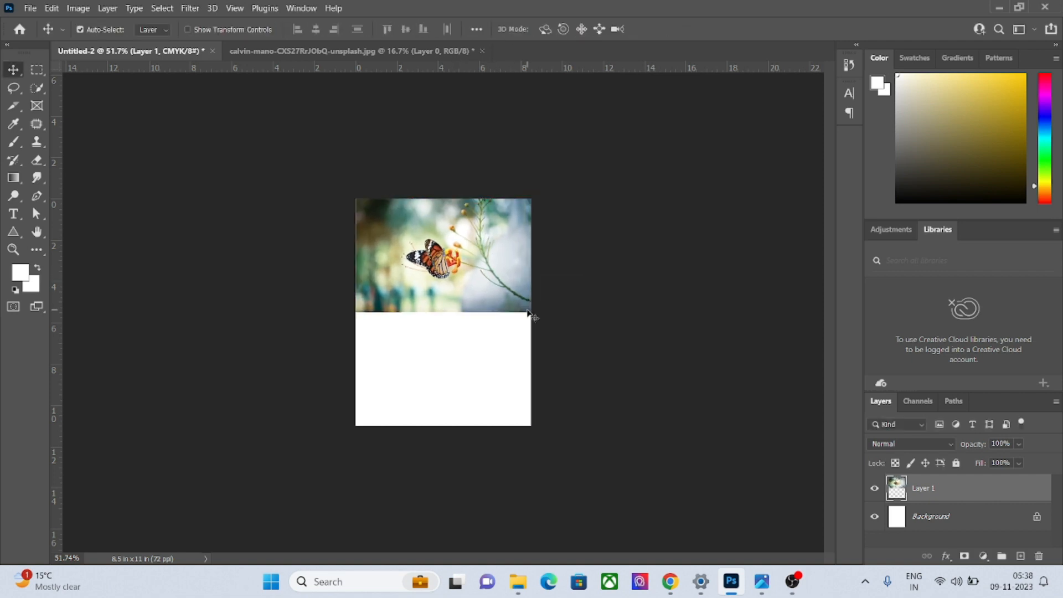
pyautogui.hotkey('ctrl', '+')
# After checking the reference calendar, add a new layer and select a full-width strip about 0.4 in high along the page's top edge.
pyautogui.click(760, 584)
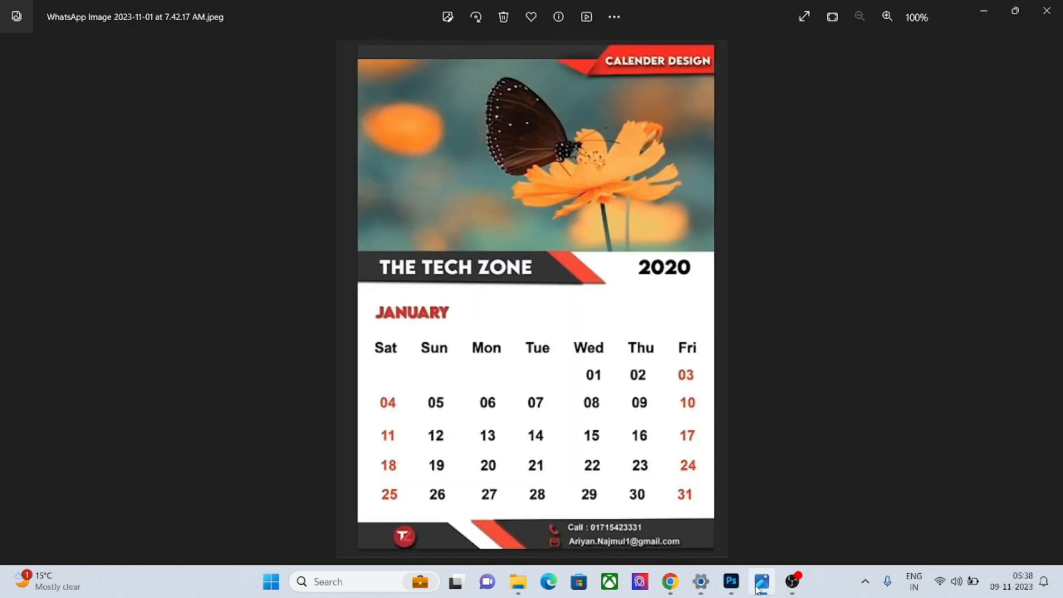
pyautogui.click(760, 584)
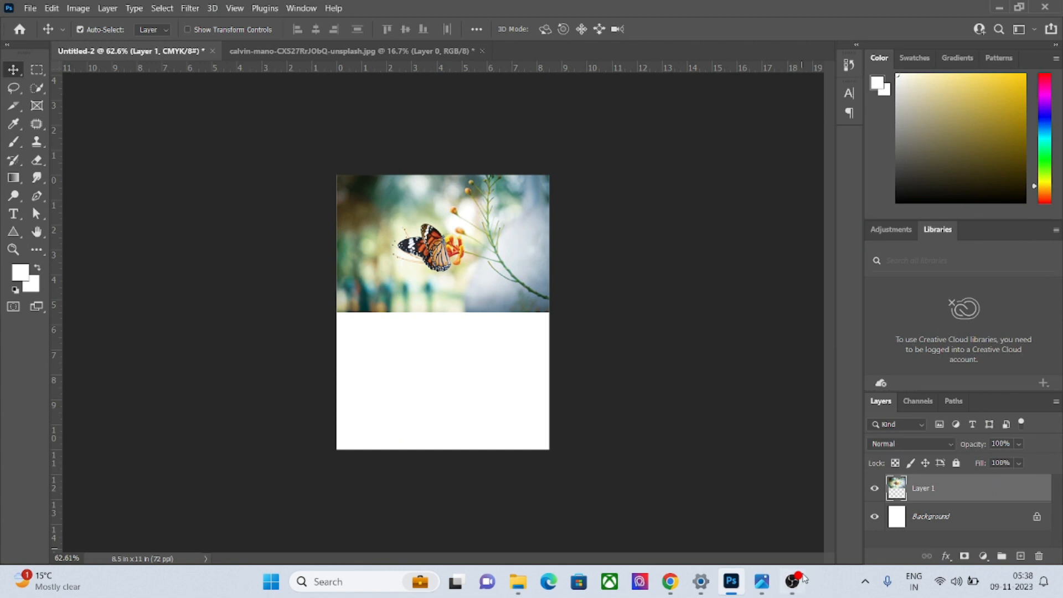
pyautogui.click(761, 583)
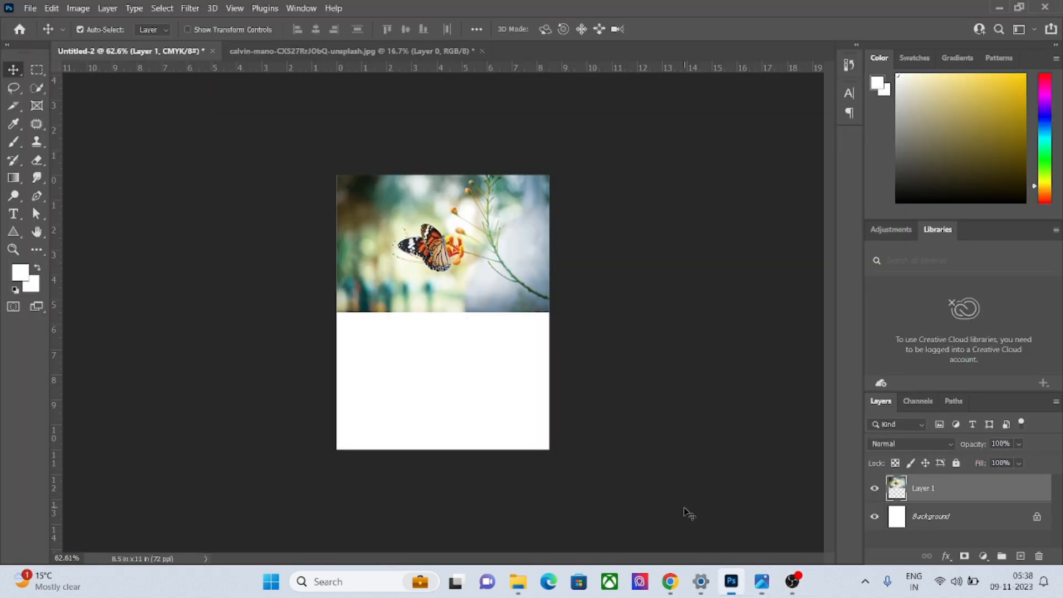
pyautogui.click(714, 515)
pyautogui.click(1020, 555)
pyautogui.click(36, 70)
pyautogui.moveTo(297, 129); pyautogui.dragTo(562, 184)
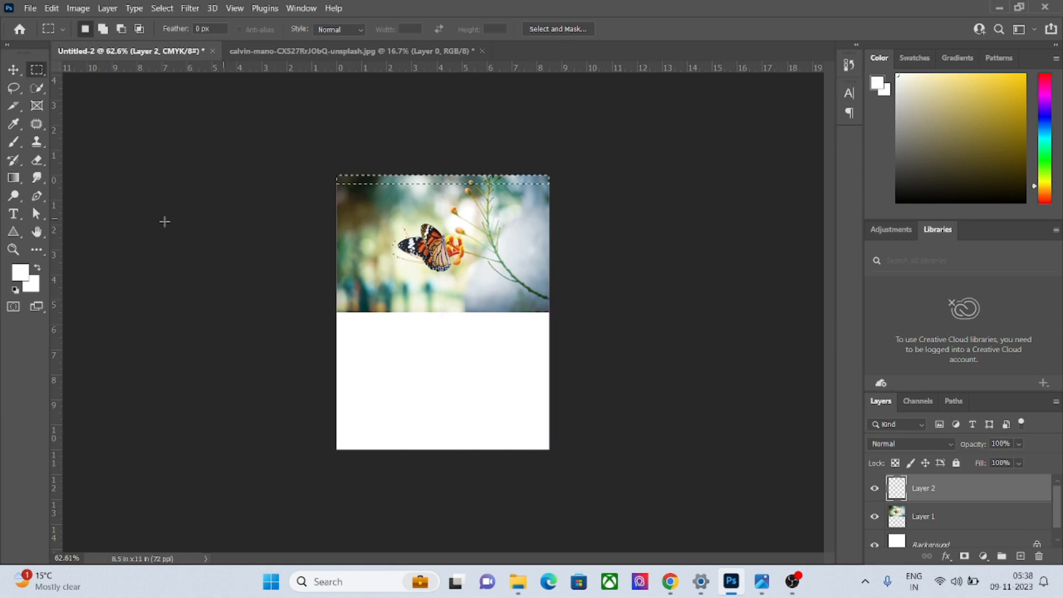
# Set the foreground colour to dark grey 373631, fill the selected strip with it and deselect.
pyautogui.click(20, 272)
pyautogui.moveTo(404, 314); pyautogui.dragTo(385, 349)
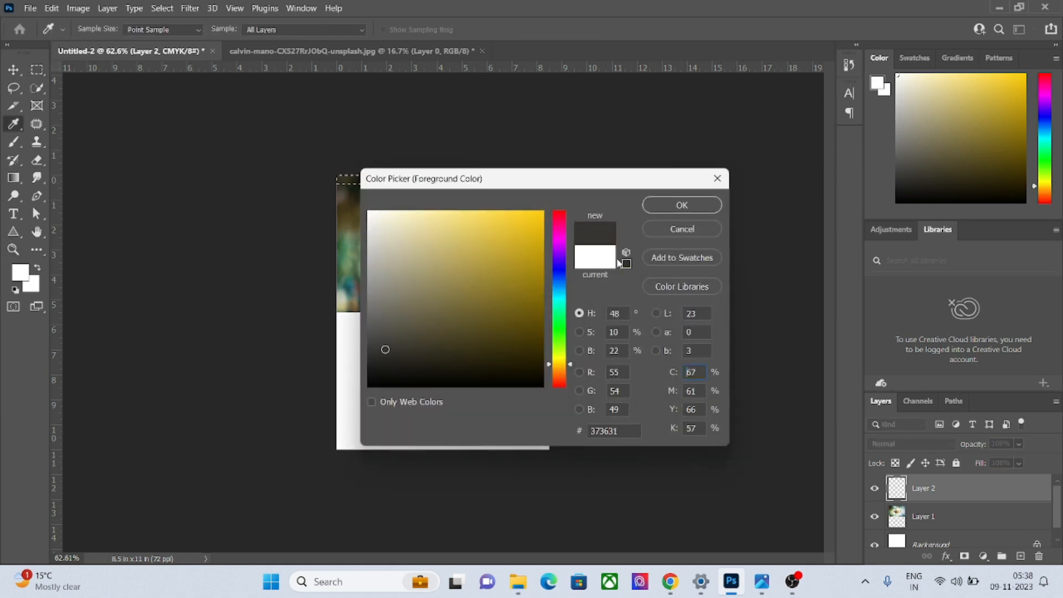
pyautogui.click(659, 206)
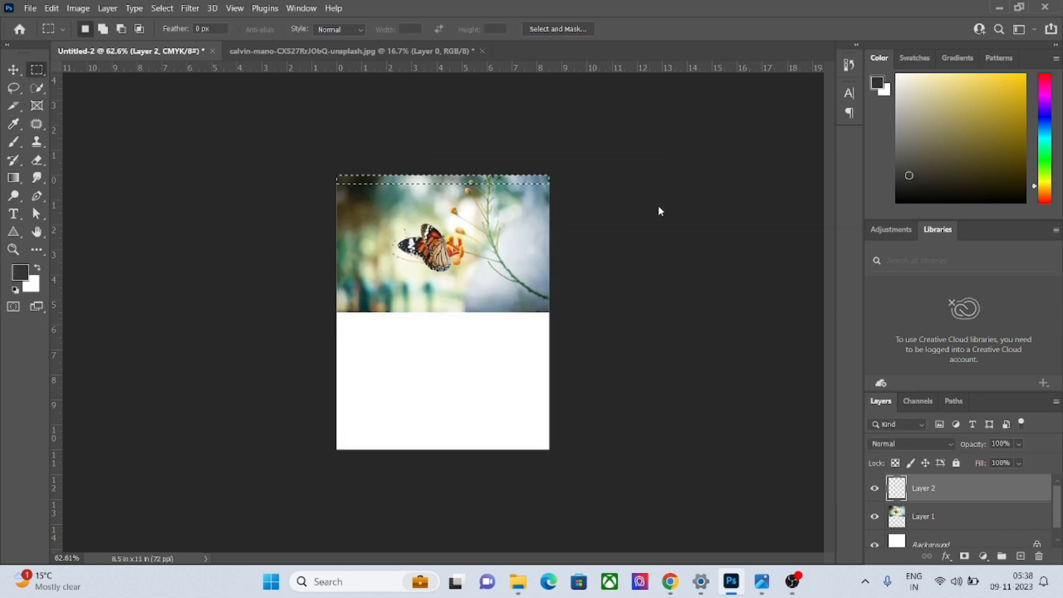
pyautogui.hotkey('alt', 'BackSpace')
pyautogui.hotkey('ctrl', 'd')
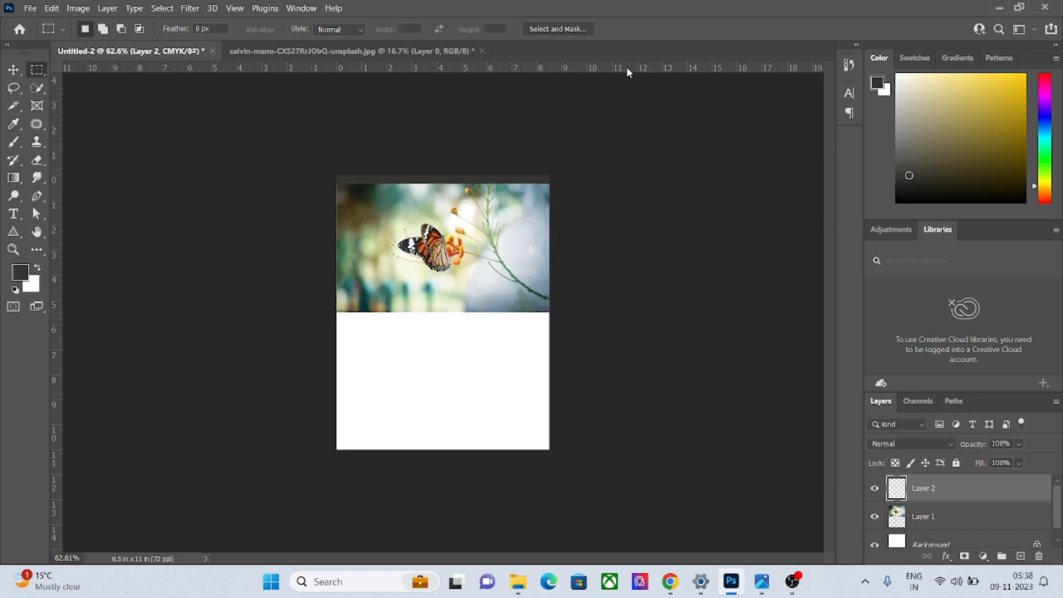
# Duplicate the dark grey strip and place the copy along the page's bottom edge.
pyautogui.hotkey('ctrl', '+')
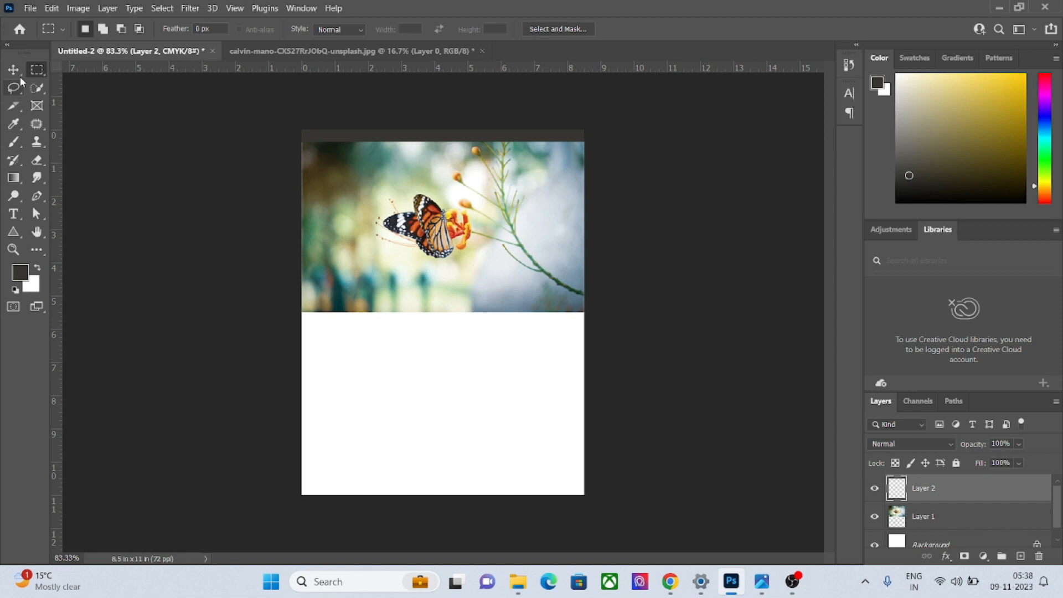
pyautogui.click(15, 71)
pyautogui.moveTo(448, 139); pyautogui.dragTo(447, 490)
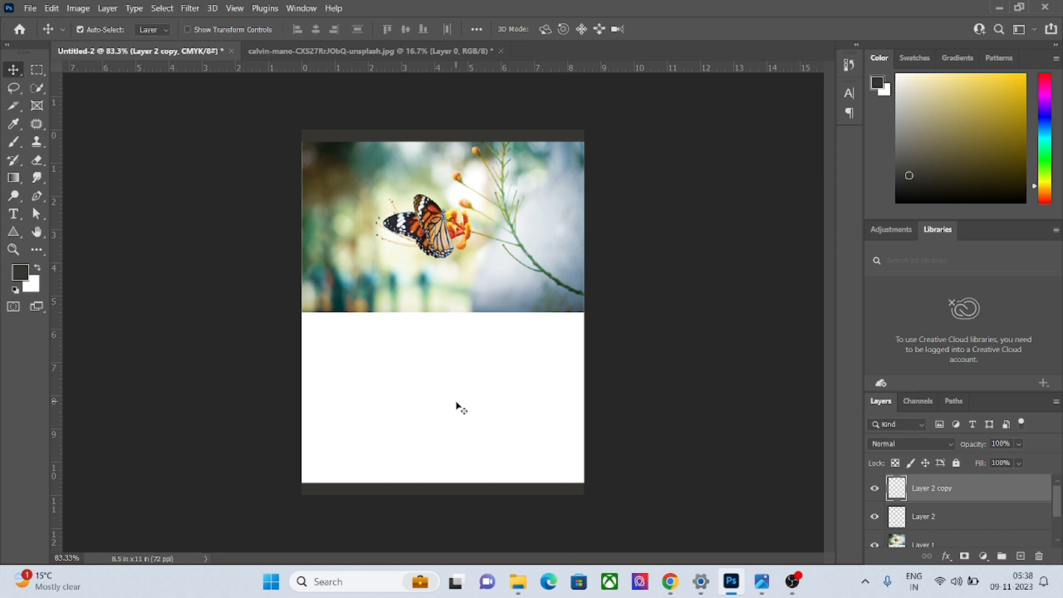
# Launch the QiPress keystroke viewer from its portable folder on the Desktop, then return to Photoshop.
pyautogui.click(998, 8)
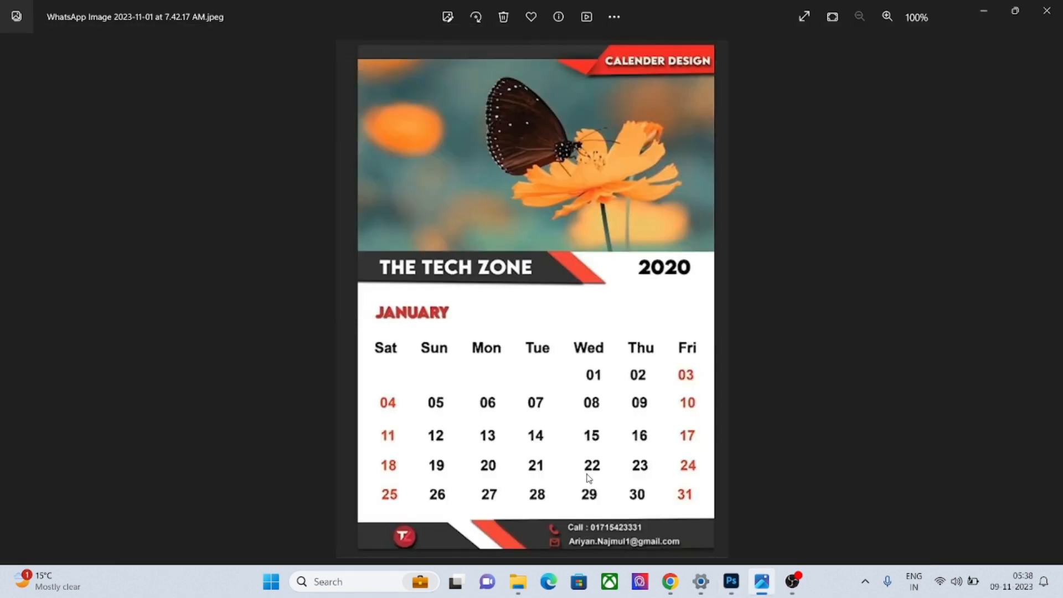
pyautogui.moveTo(518, 590)
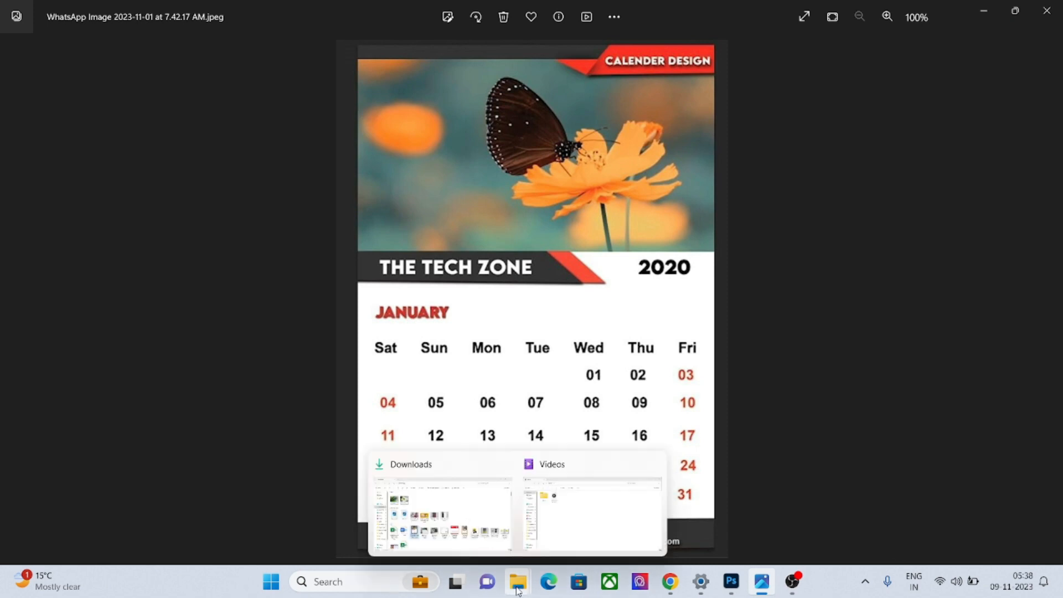
pyautogui.click(474, 515)
pyautogui.click(71, 212)
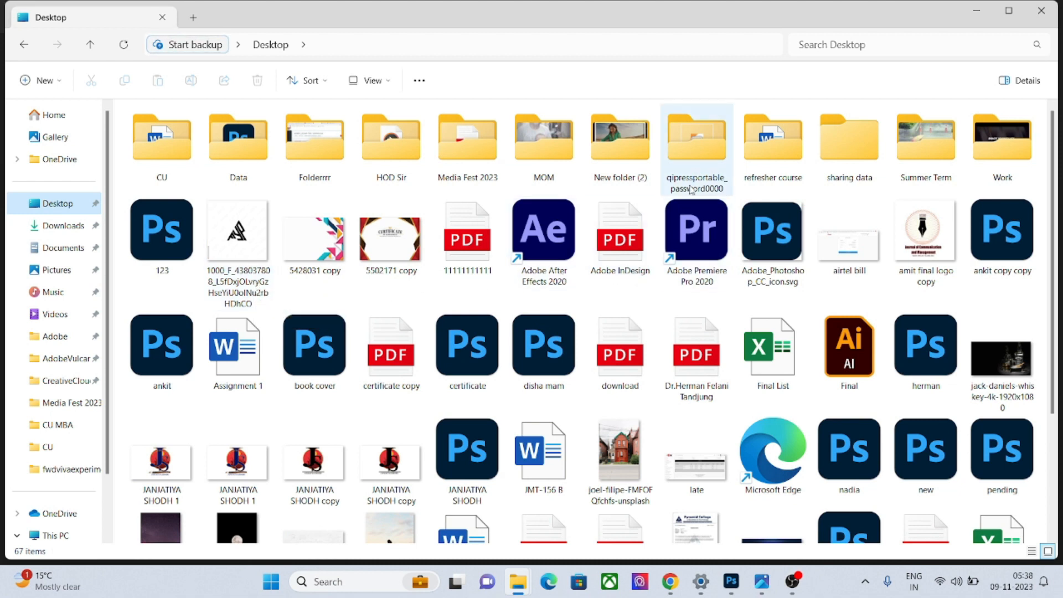
pyautogui.doubleClick(698, 160)
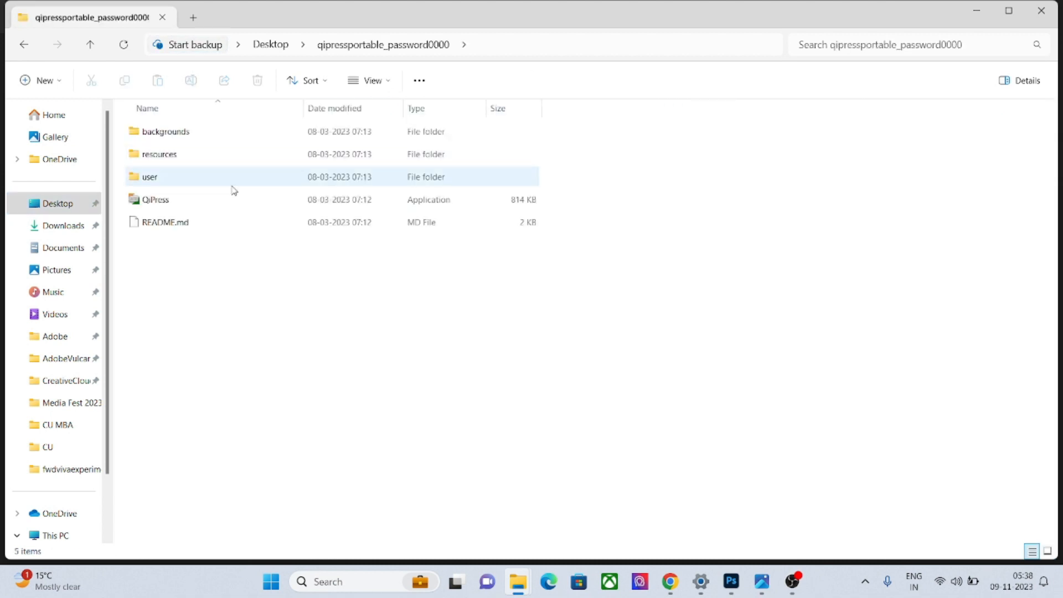
pyautogui.doubleClick(210, 200)
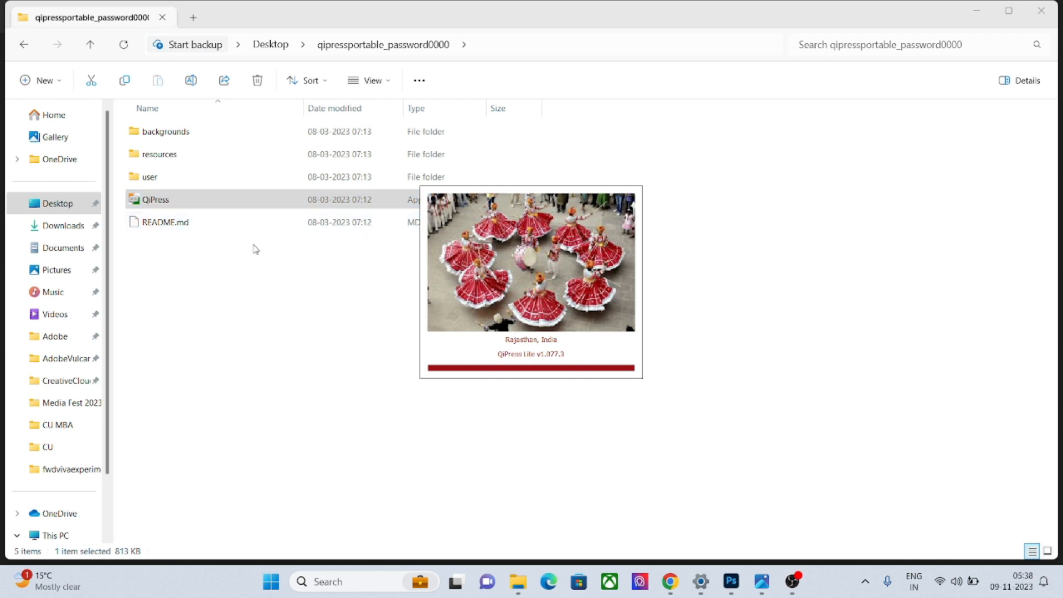
pyautogui.click(298, 320)
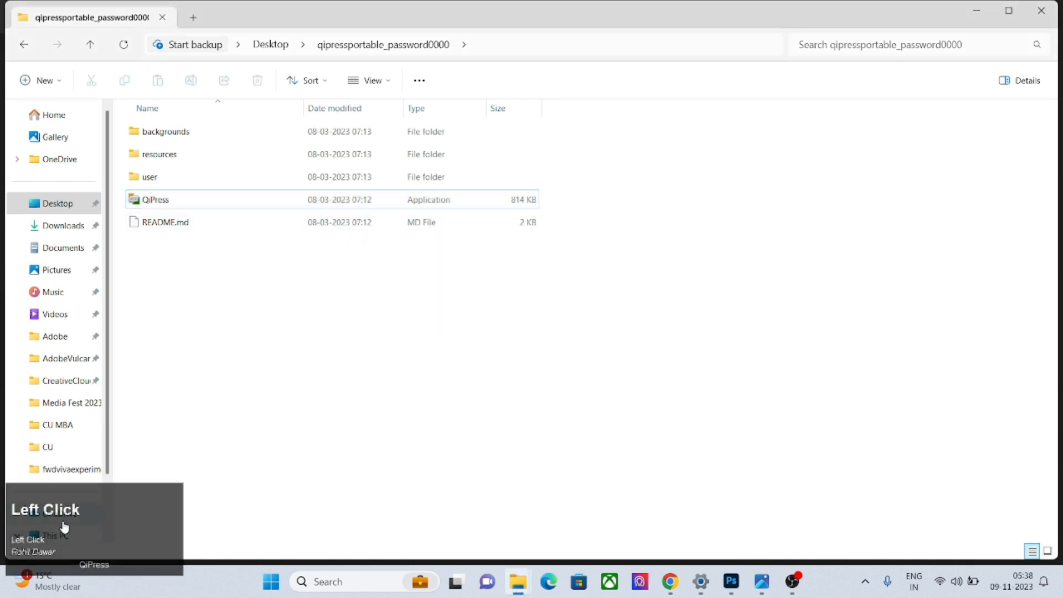
pyautogui.rightClick(379, 447)
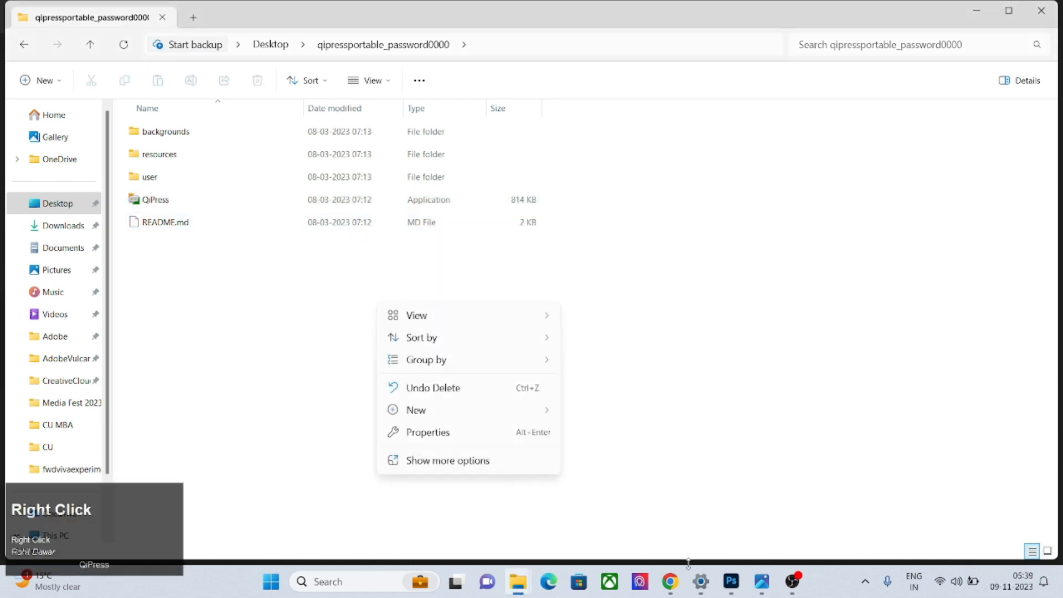
pyautogui.click(731, 581)
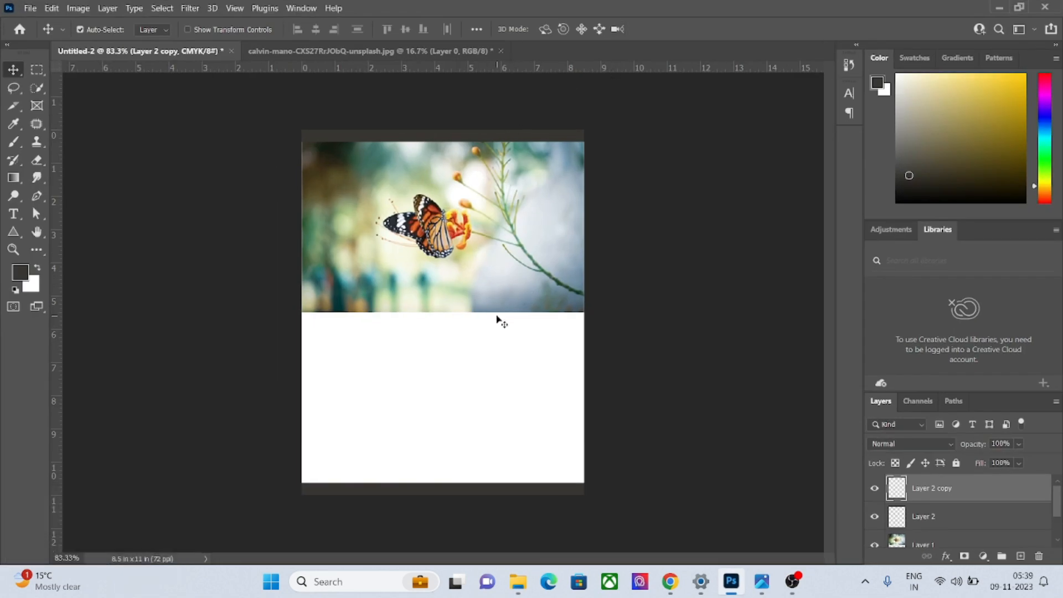
# After checking the reference calendar, add a new layer and select a rectangle about 3.9 by 1 in at the page's upper-right corner.
pyautogui.click(760, 590)
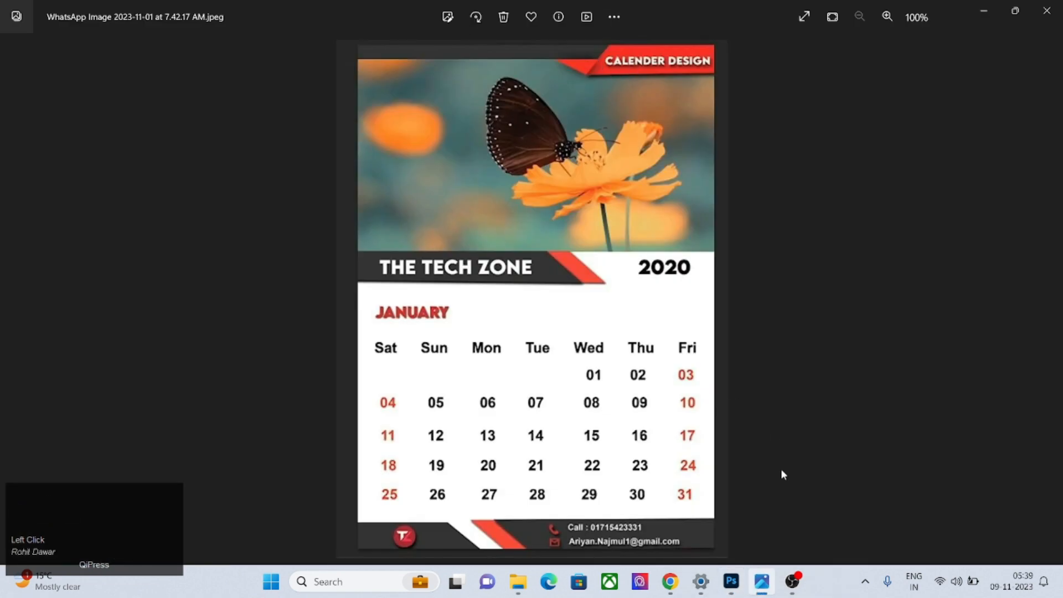
pyautogui.click(731, 582)
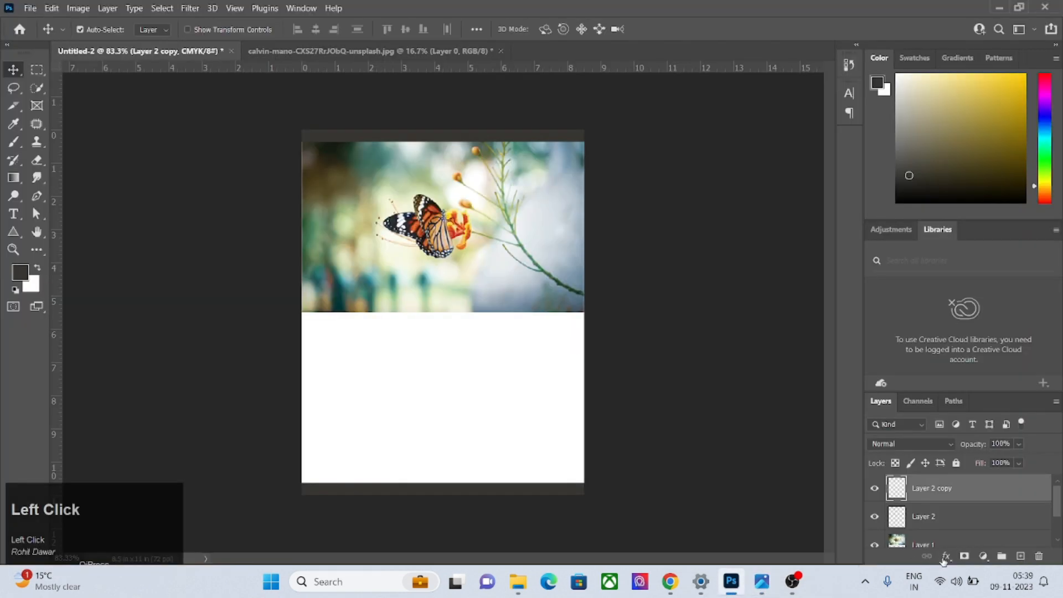
pyautogui.click(1020, 556)
pyautogui.click(37, 70)
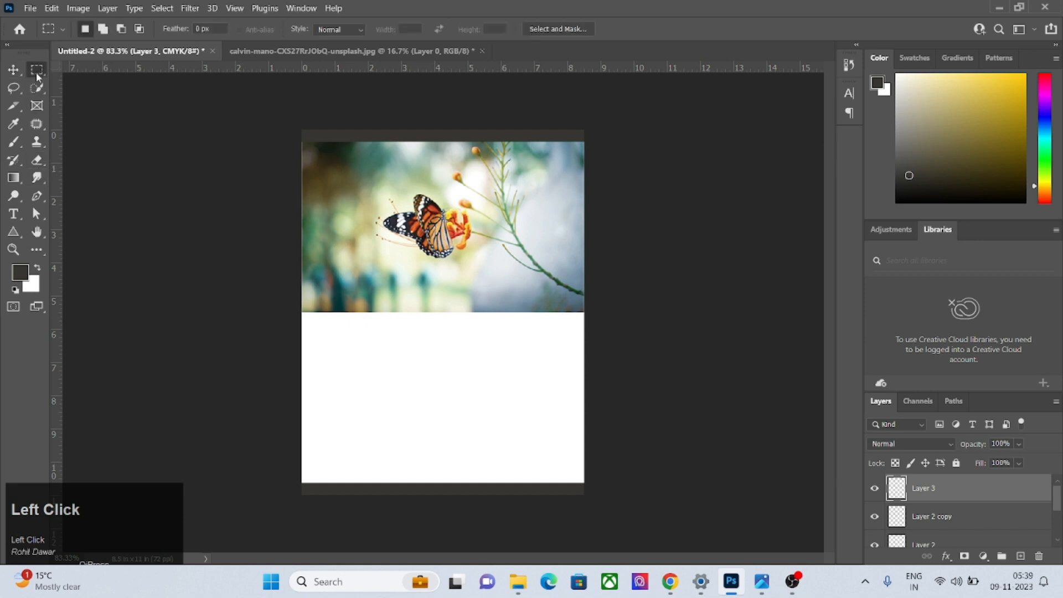
pyautogui.moveTo(454, 130); pyautogui.dragTo(584, 163)
# Set the foreground colour to red, fill the corner rectangle with it and deselect.
pyautogui.click(20, 272)
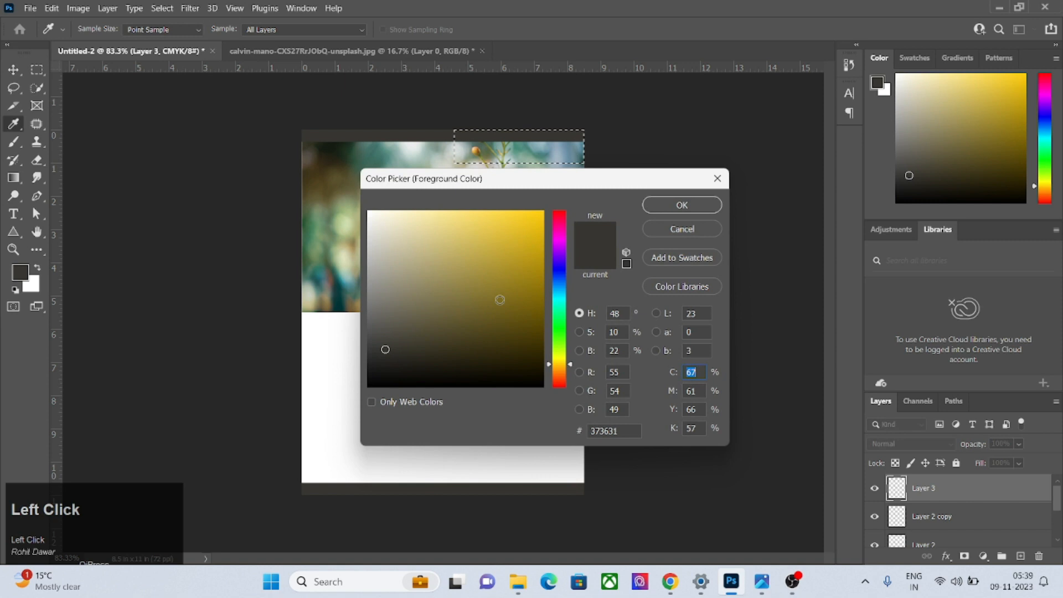
pyautogui.moveTo(504, 186); pyautogui.dragTo(629, 215)
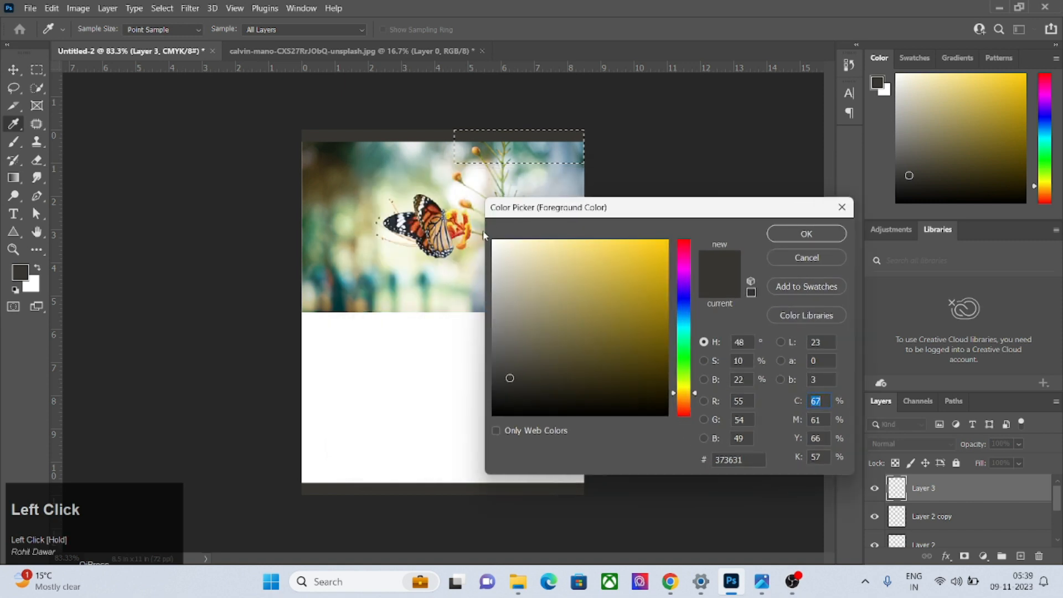
pyautogui.click(470, 219)
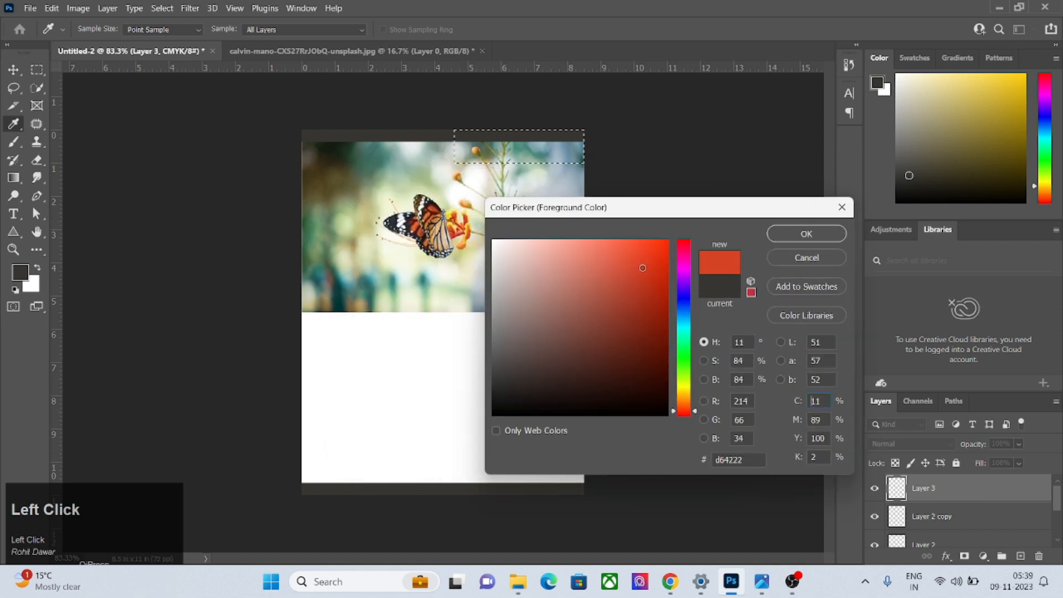
pyautogui.click(796, 235)
pyautogui.hotkey('alt', 'BackSpace')
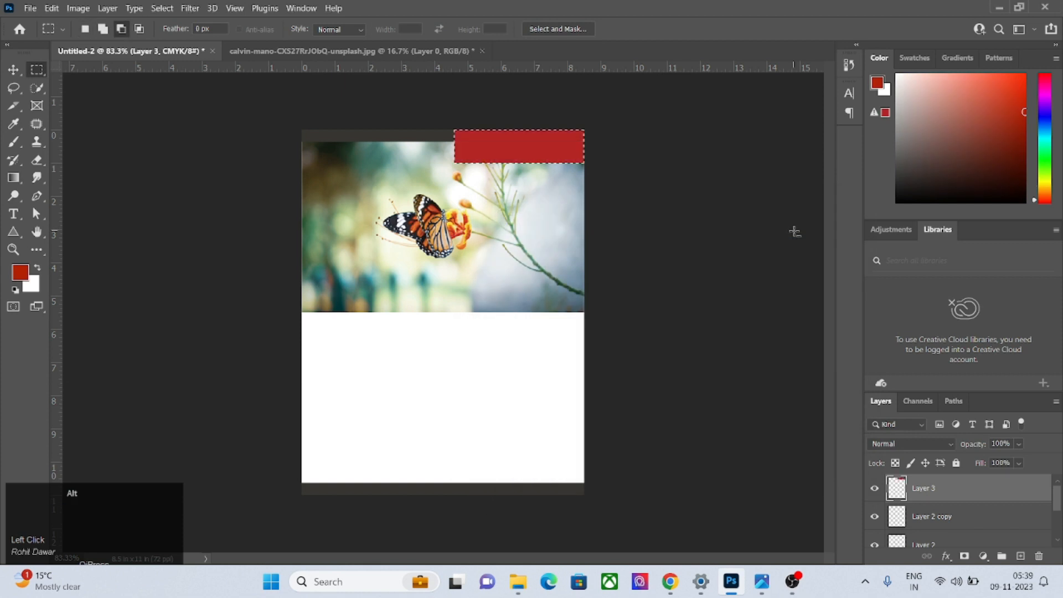
pyautogui.hotkey('ctrl', 'd')
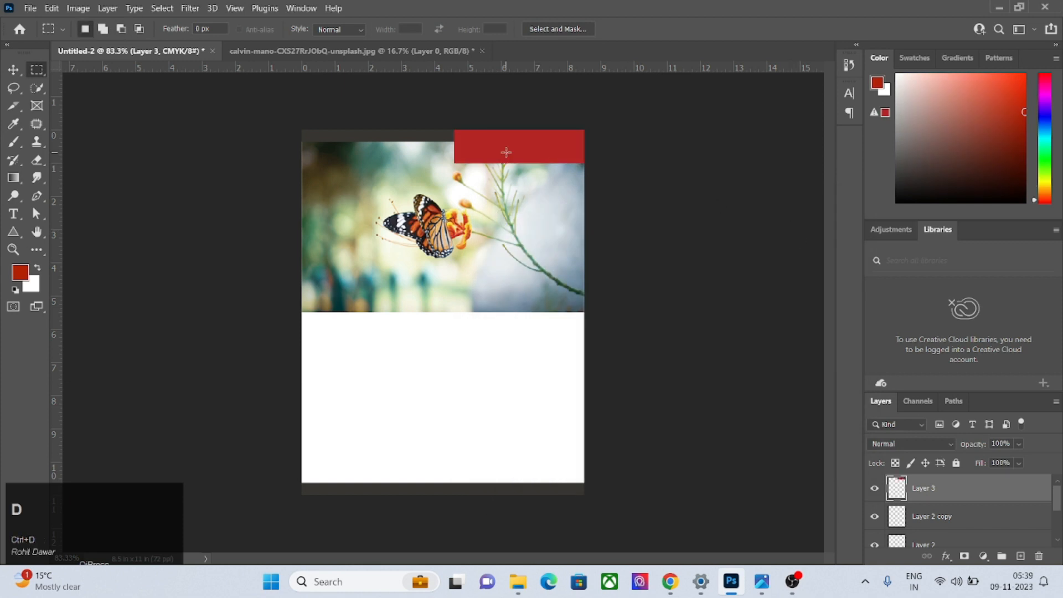
# Distort the red corner rectangle so its left edge slants, with the upper corner further in than the lower one.
pyautogui.hotkey('ctrl', 't')
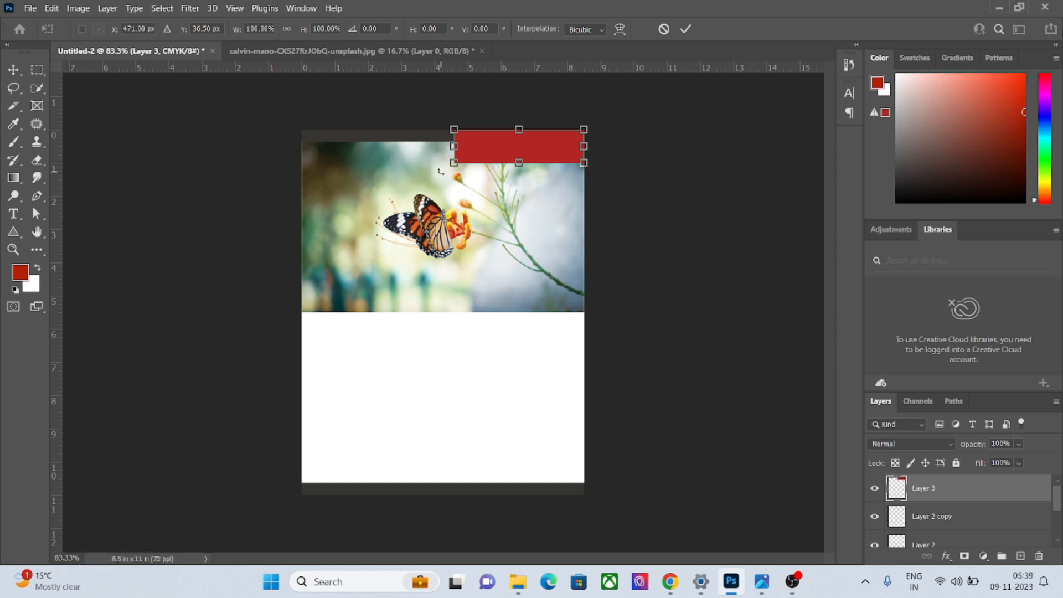
pyautogui.press('ctrl')
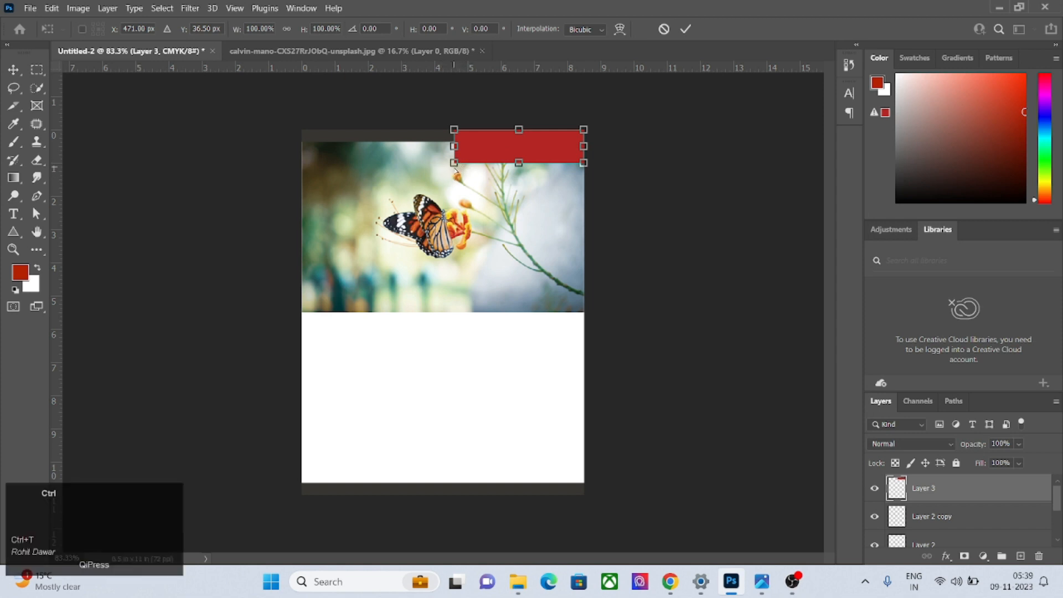
pyautogui.moveTo(455, 164); pyautogui.dragTo(483, 143)
pyautogui.press('Return')
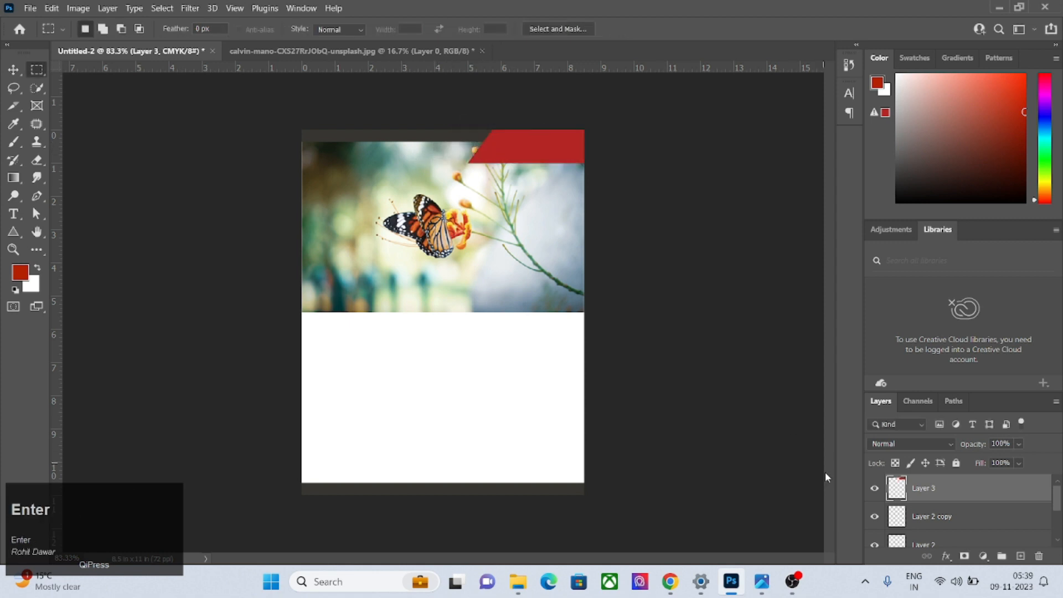
# After checking the reference, add another layer and select a rectangle about 2.7 by 0.6 in overlapping the banner's slanted edge, below the dark strip.
pyautogui.click(762, 582)
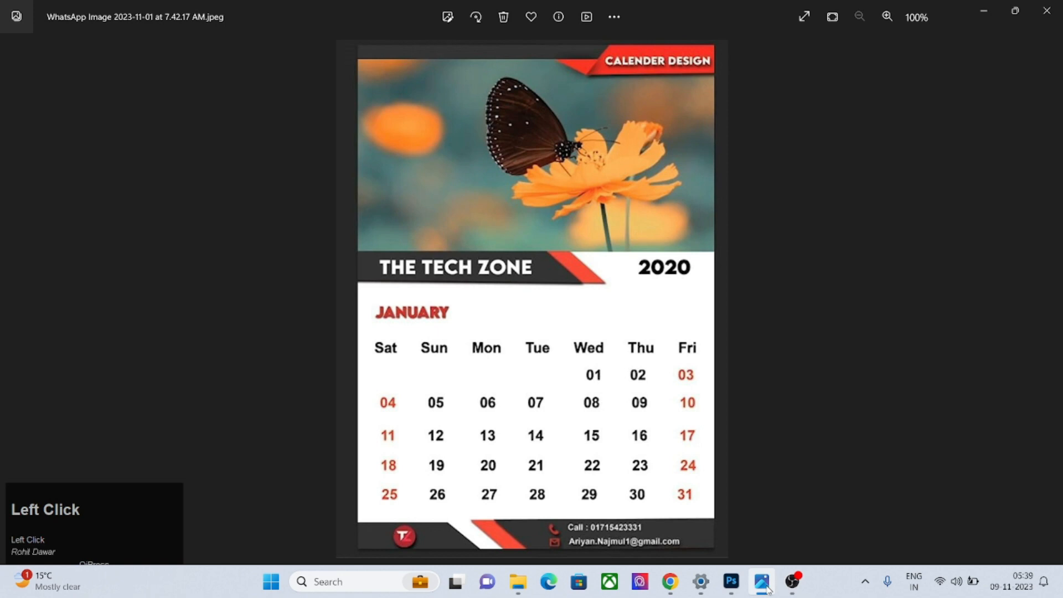
pyautogui.click(766, 586)
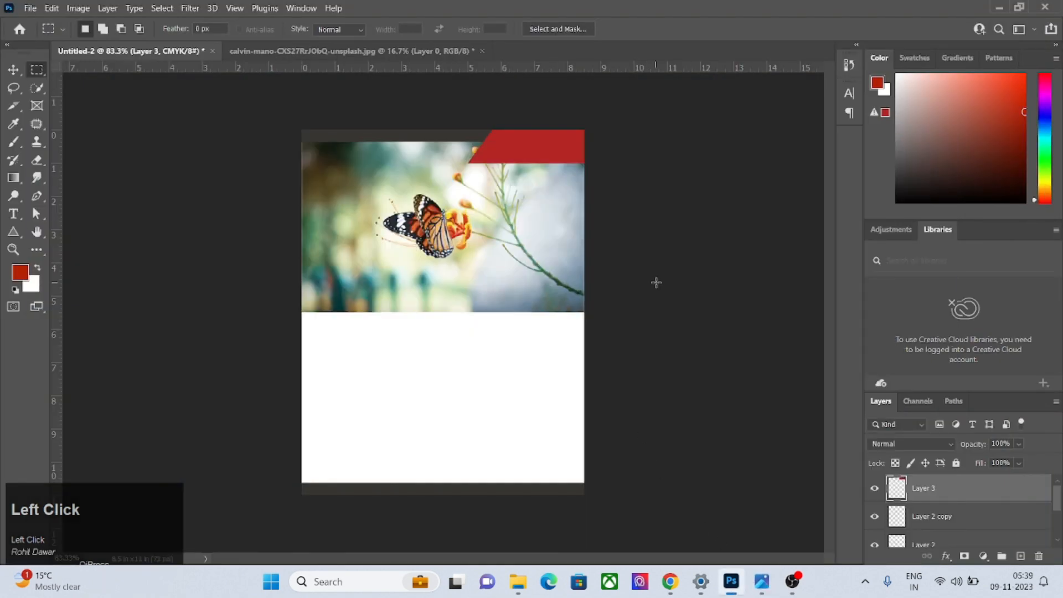
pyautogui.click(1020, 555)
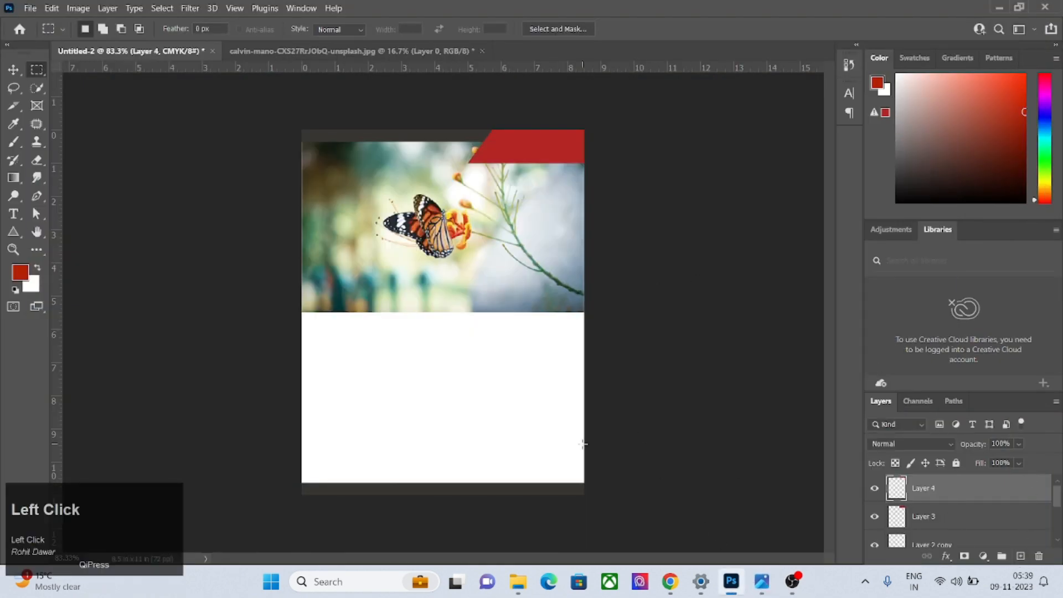
pyautogui.click(760, 585)
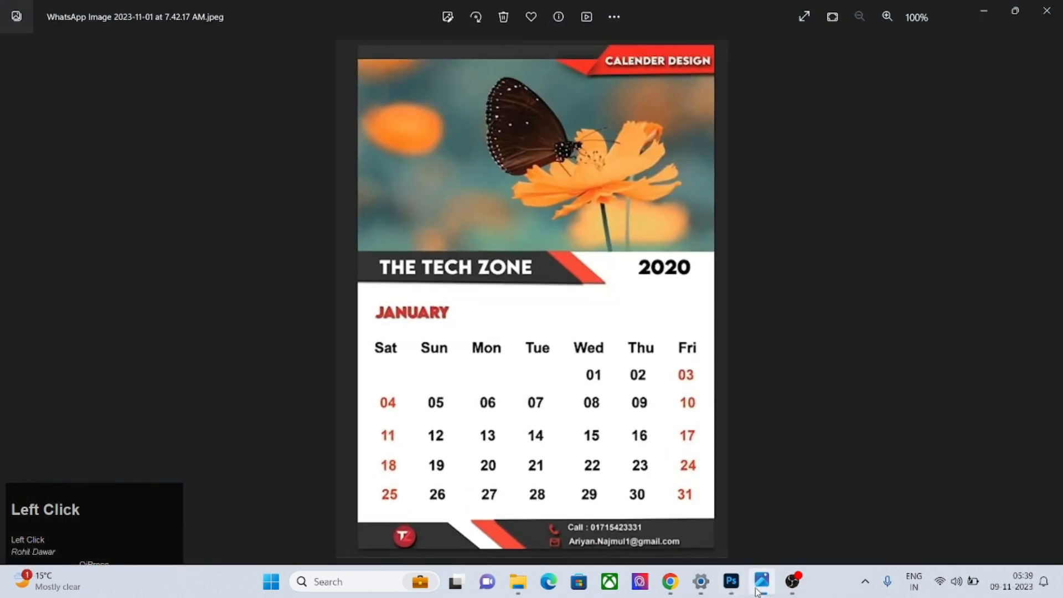
pyautogui.click(759, 586)
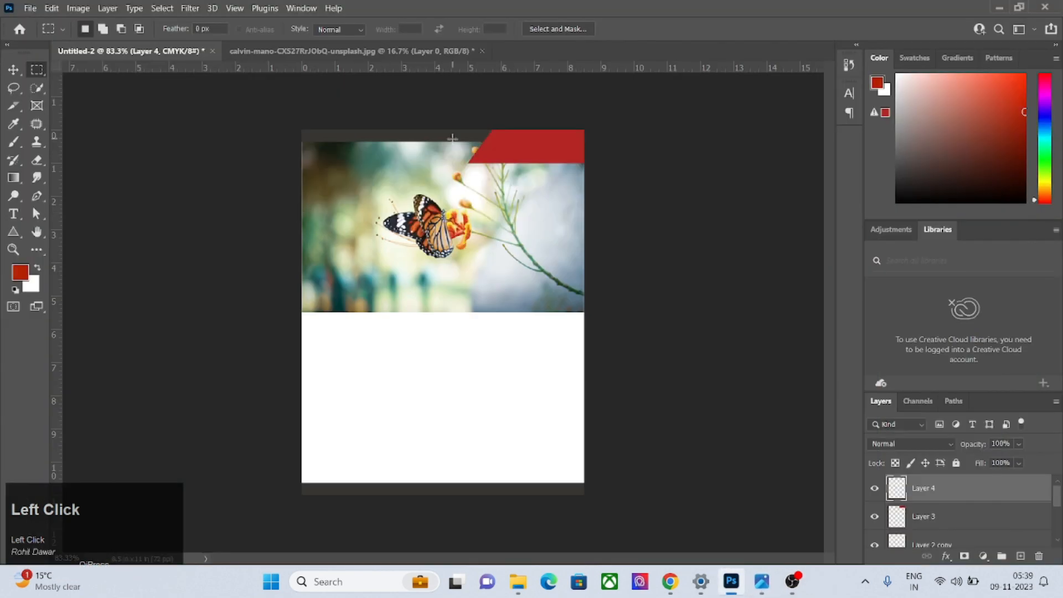
pyautogui.moveTo(432, 141); pyautogui.dragTo(521, 162)
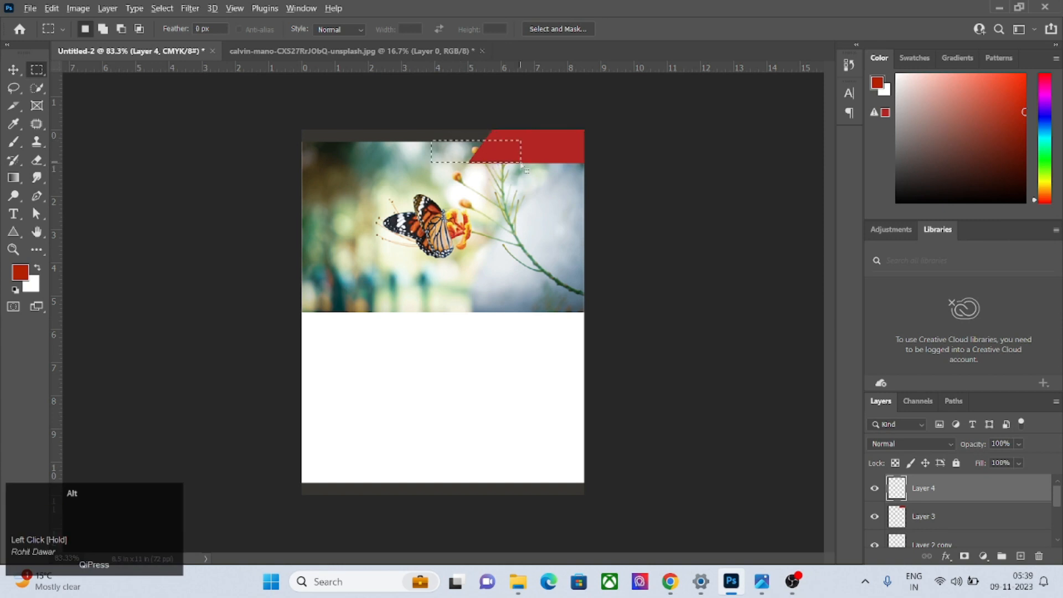
# Fill the selected rectangle with red, deselect, and place Layer 4 beneath Layer 3 in the layer order.
pyautogui.hotkey('alt', 'BackSpace')
pyautogui.press('ctrl')
pyautogui.hotkey('ctrl', 'd')
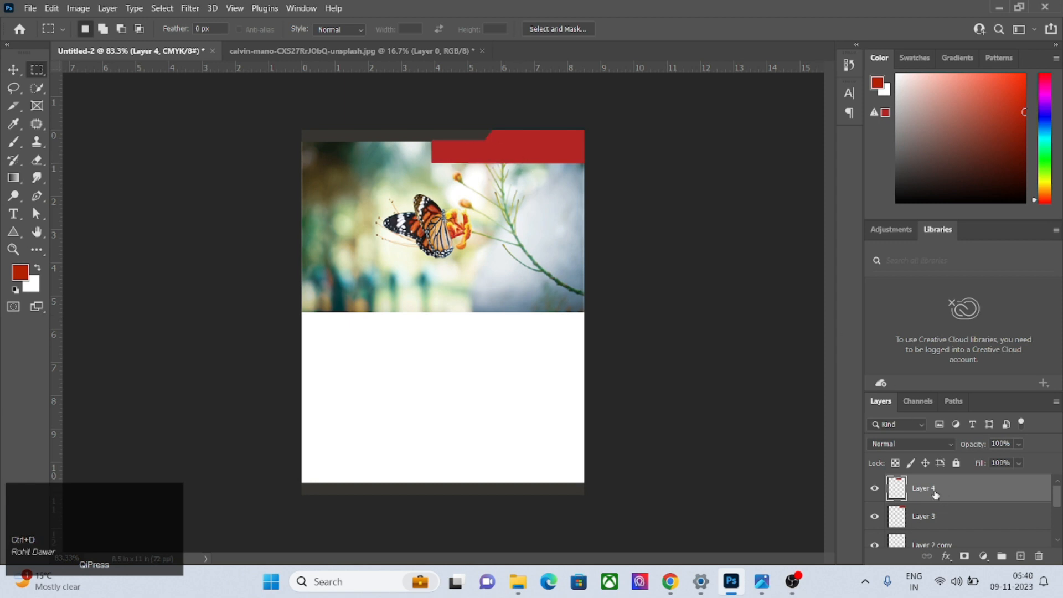
pyautogui.moveTo(932, 492); pyautogui.dragTo(935, 527)
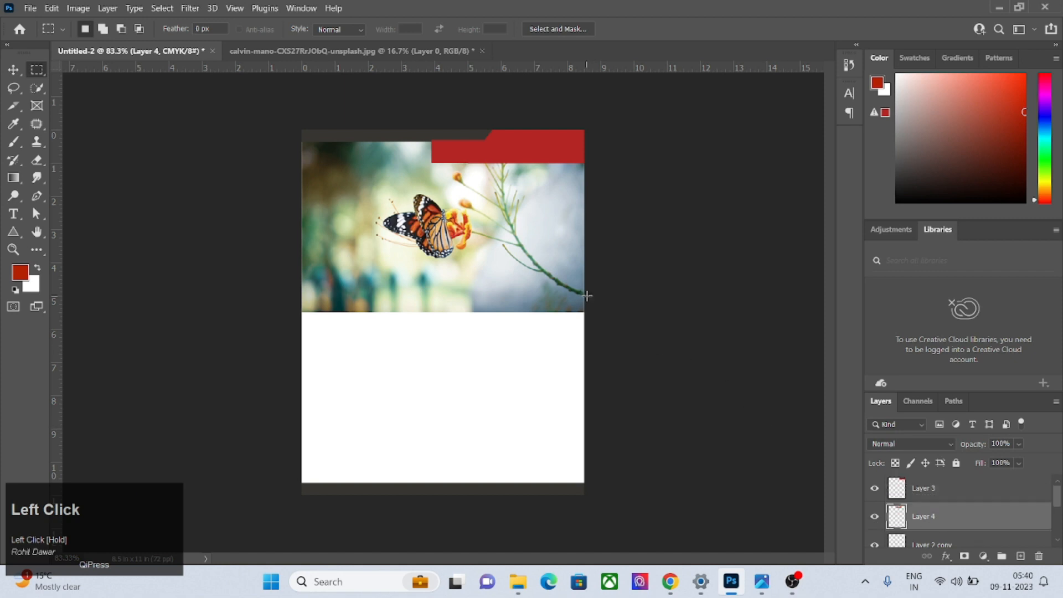
# Distort Layer 4 by pulling its lower-left corner inward to the foot of the banner's slanted edge, forming a folded ribbon tail.
pyautogui.hotkey('ctrl', 't')
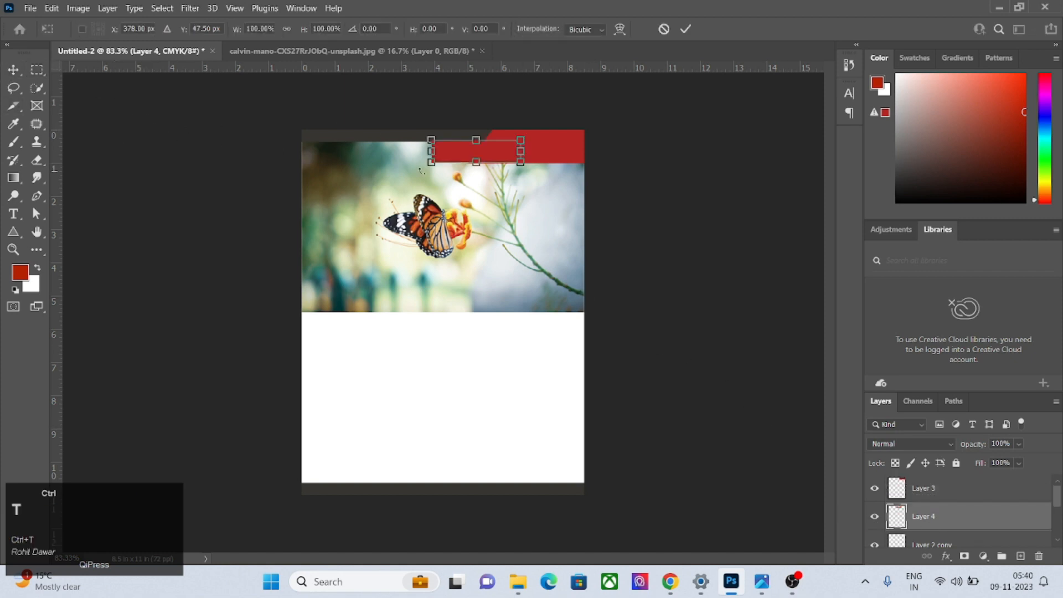
pyautogui.keyDown('ctrl'); pyautogui.click(431, 163); pyautogui.keyUp('ctrl')
pyautogui.moveTo(464, 163); pyautogui.dragTo(474, 168)
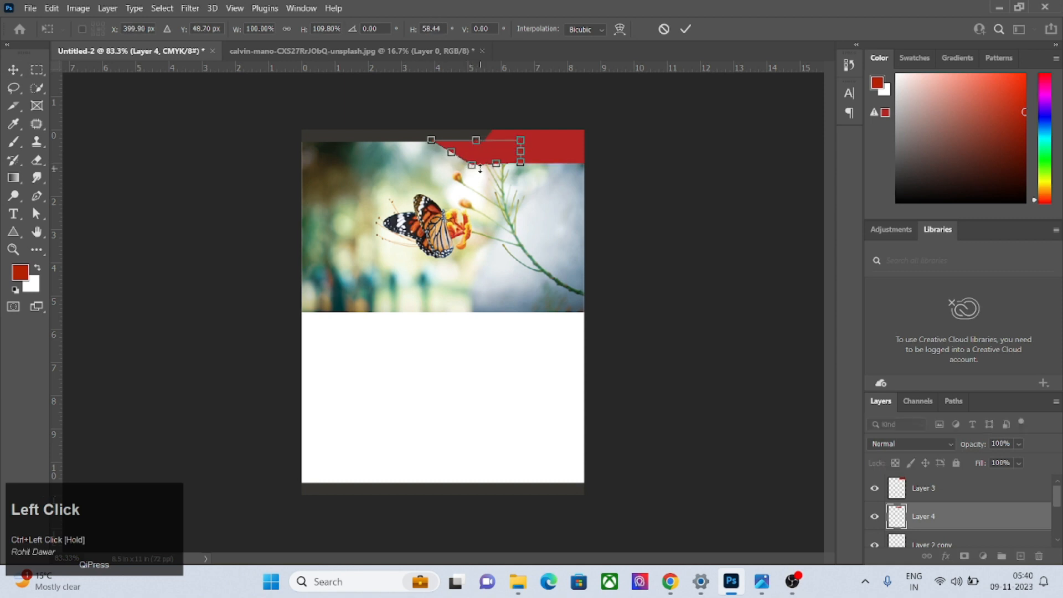
pyautogui.press('Return')
# Compare with the reference calendar, then add a Drop Shadow effect to the main red banner on Layer 3.
pyautogui.click(762, 581)
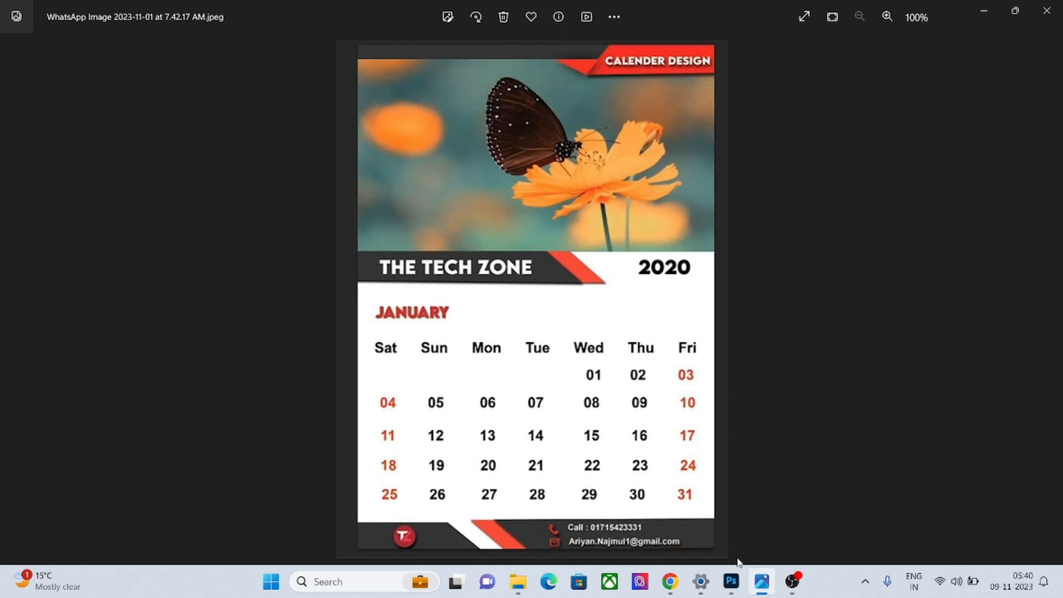
pyautogui.click(731, 582)
pyautogui.click(13, 69)
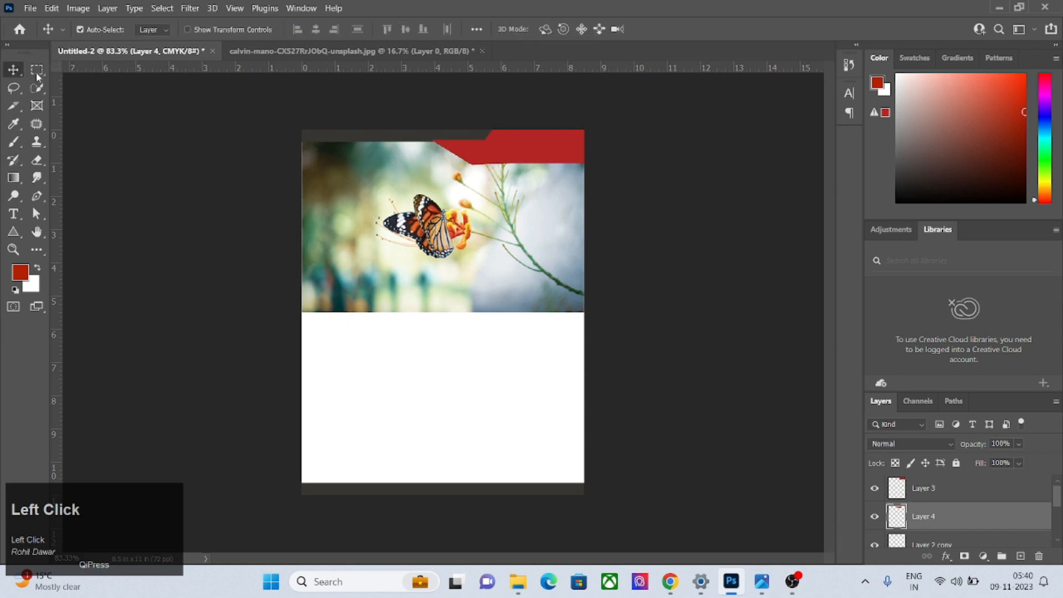
pyautogui.click(556, 159)
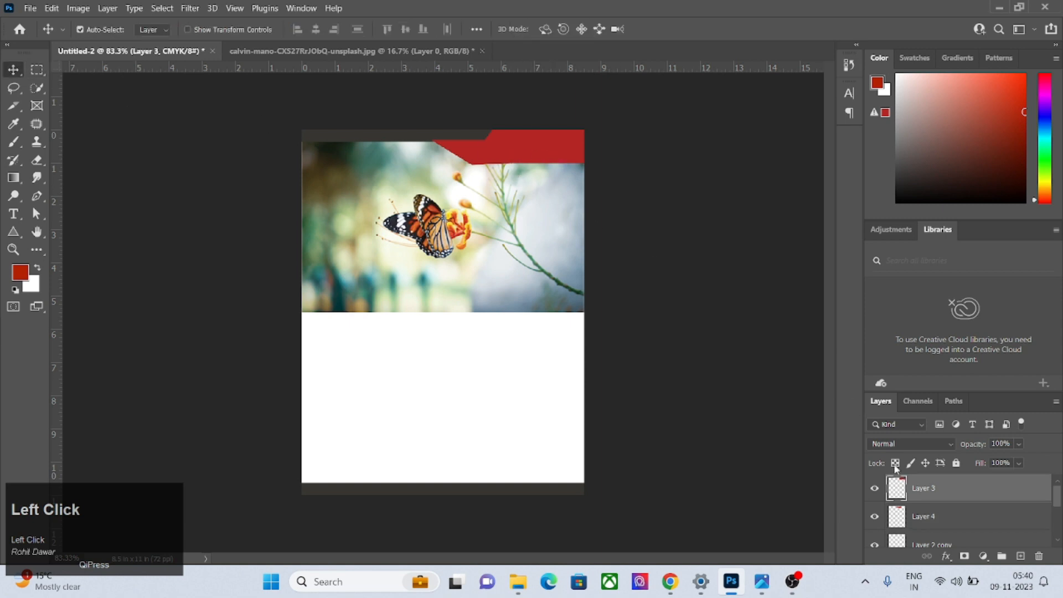
pyautogui.click(946, 556)
pyautogui.click(958, 547)
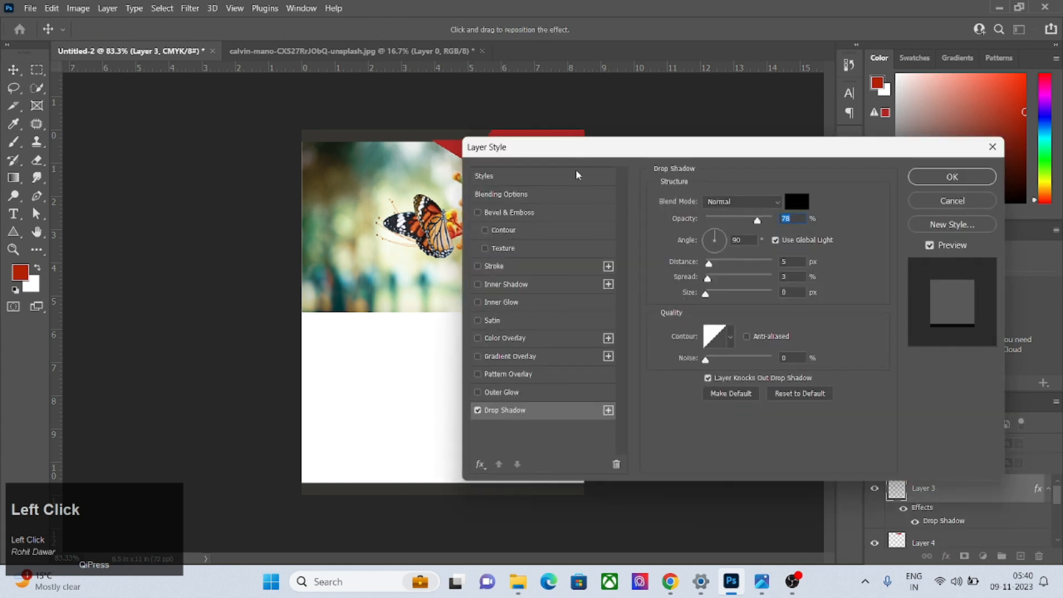
pyautogui.moveTo(559, 151); pyautogui.dragTo(667, 145)
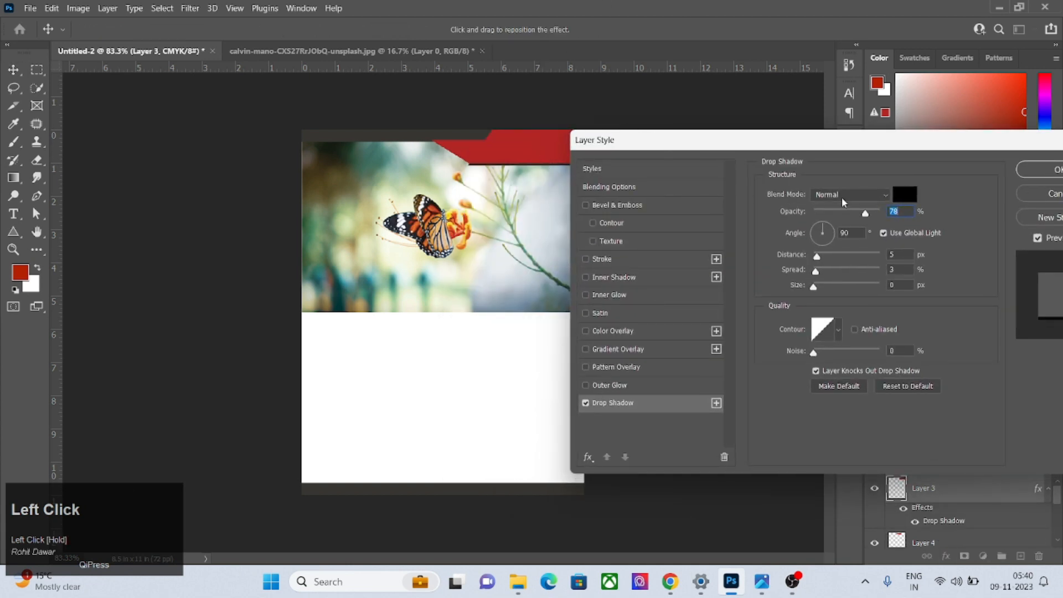
# Set the banner's drop shadow to 74% opacity, -18° angle, 8 px distance, 4% spread and 9 px size, and apply it.
pyautogui.moveTo(818, 274); pyautogui.dragTo(833, 271)
pyautogui.moveTo(864, 215); pyautogui.dragTo(861, 213)
pyautogui.moveTo(825, 256); pyautogui.dragTo(832, 227)
pyautogui.moveTo(816, 291); pyautogui.dragTo(819, 255)
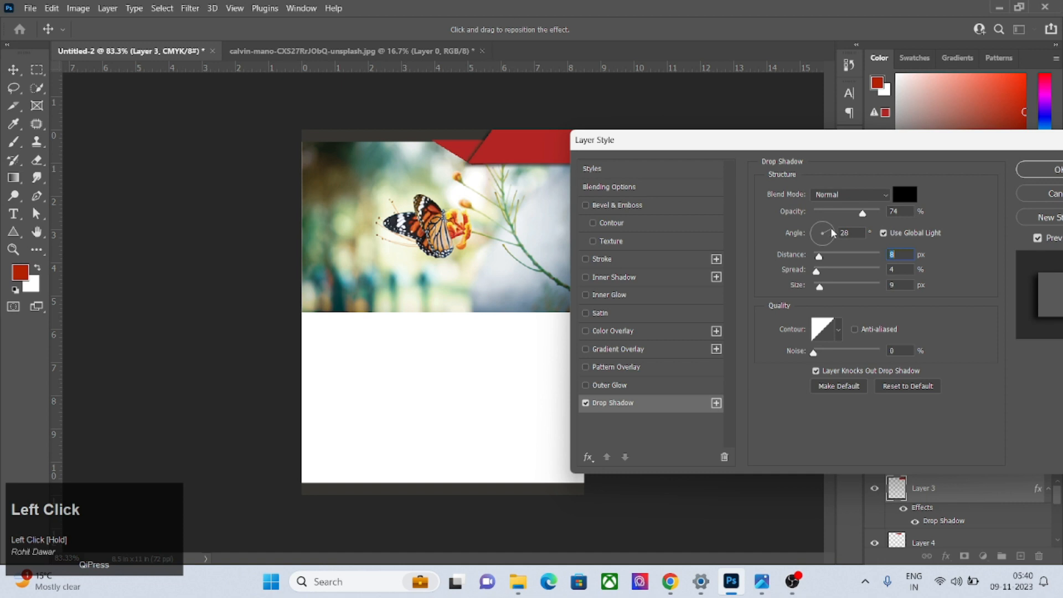
pyautogui.click(830, 236)
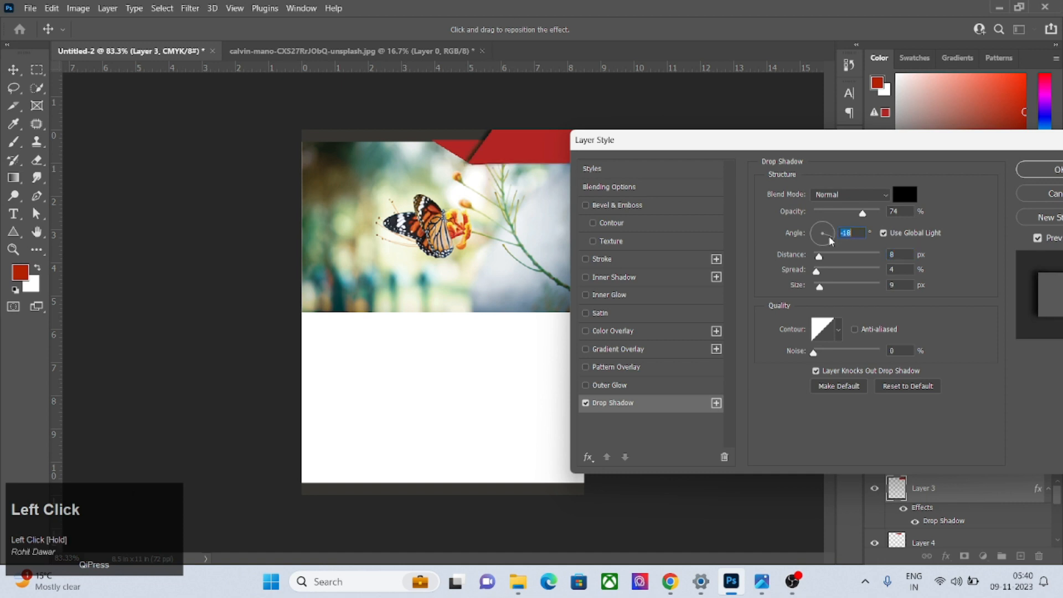
pyautogui.click(1029, 169)
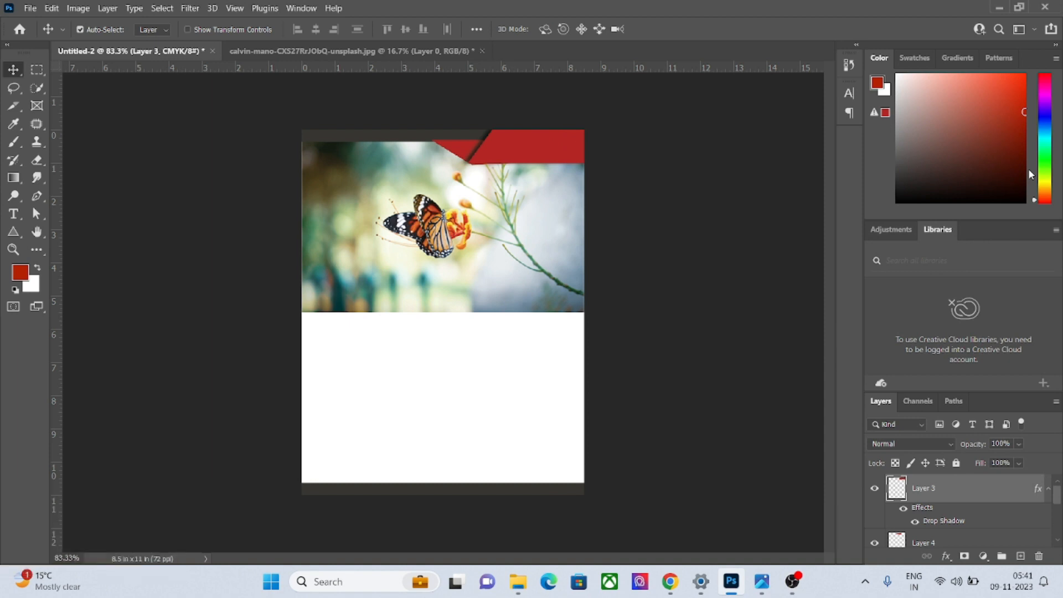
# Choose the Type tool and set the foreground colour to white (ffffff).
pyautogui.click(13, 213)
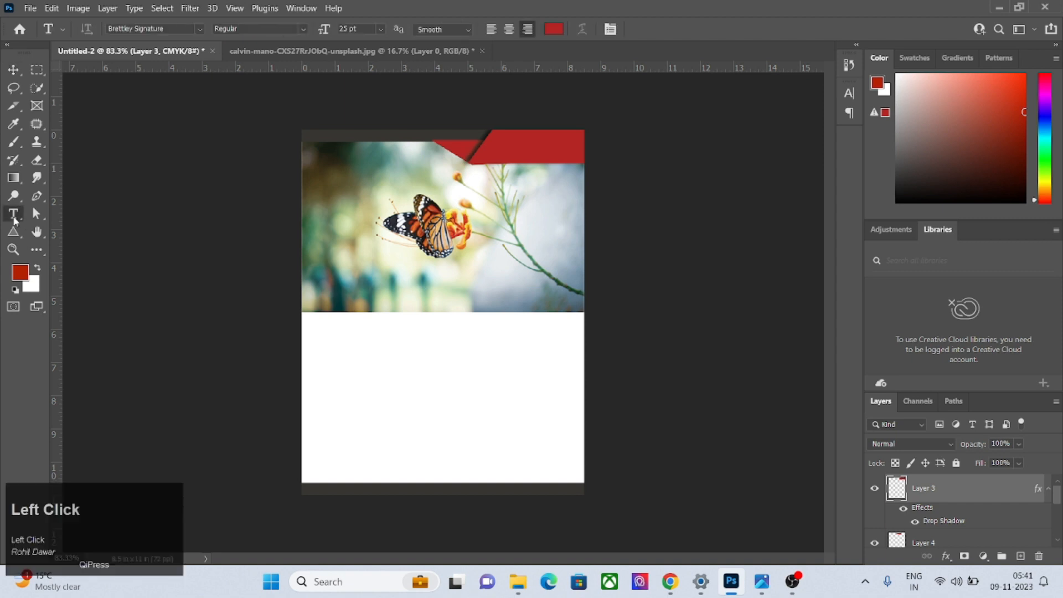
pyautogui.click(19, 272)
pyautogui.moveTo(503, 276); pyautogui.dragTo(493, 240)
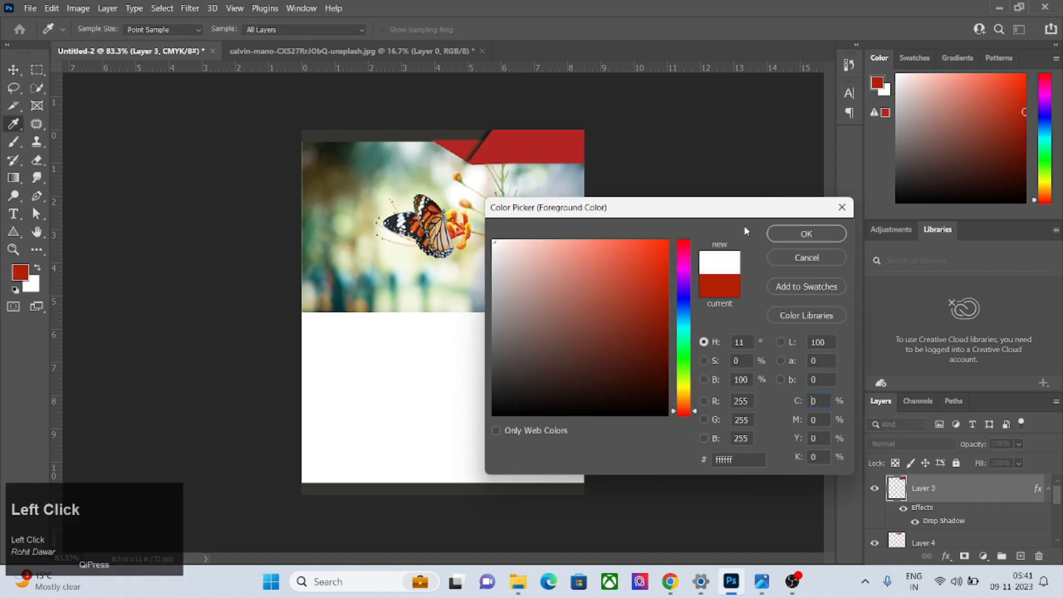
pyautogui.click(786, 233)
# Add the white title text "Calender Design" on the red corner banner, checking its spelling against the reference calendar.
pyautogui.press('t')
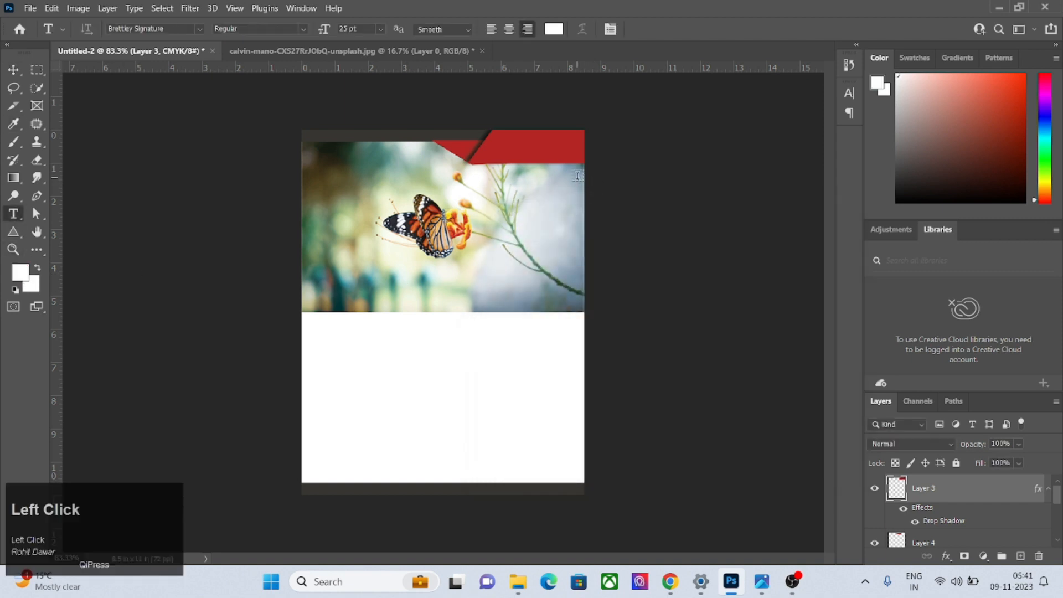
pyautogui.click(508, 156)
pyautogui.write('Ca')
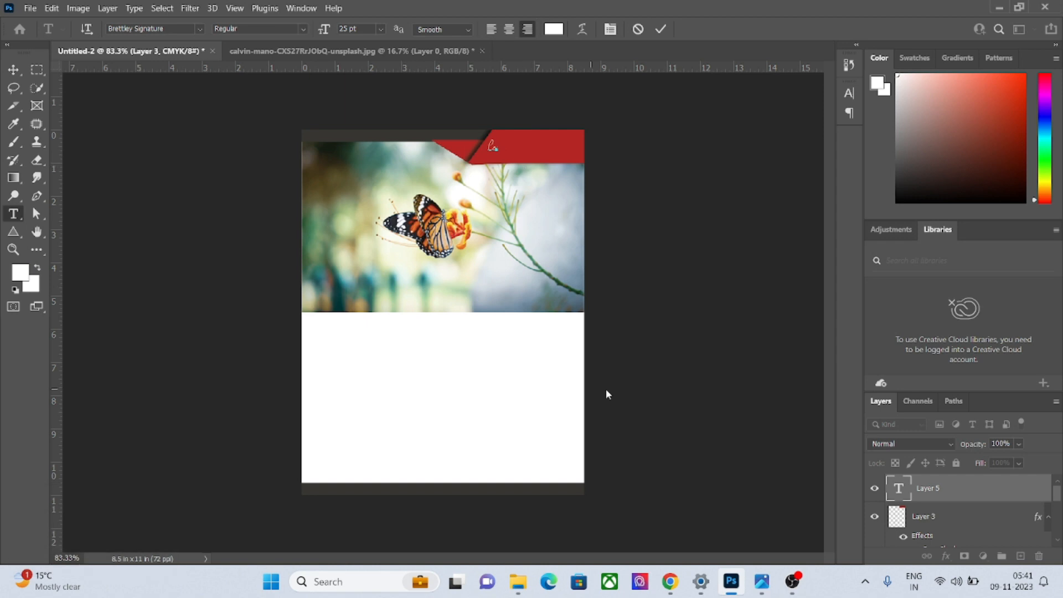
pyautogui.click(762, 582)
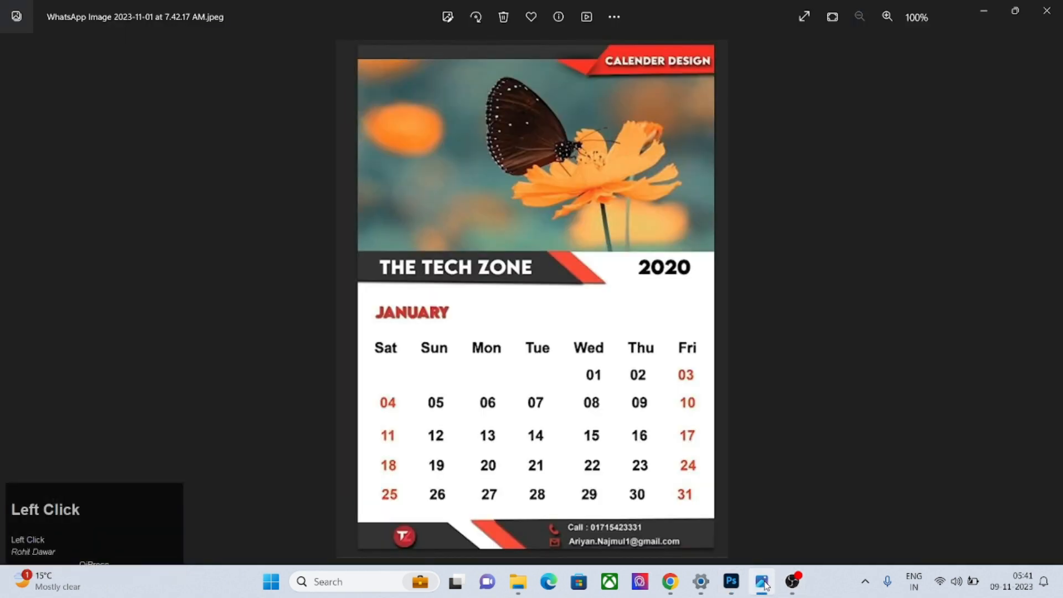
pyautogui.click(763, 582)
pyautogui.write('l')
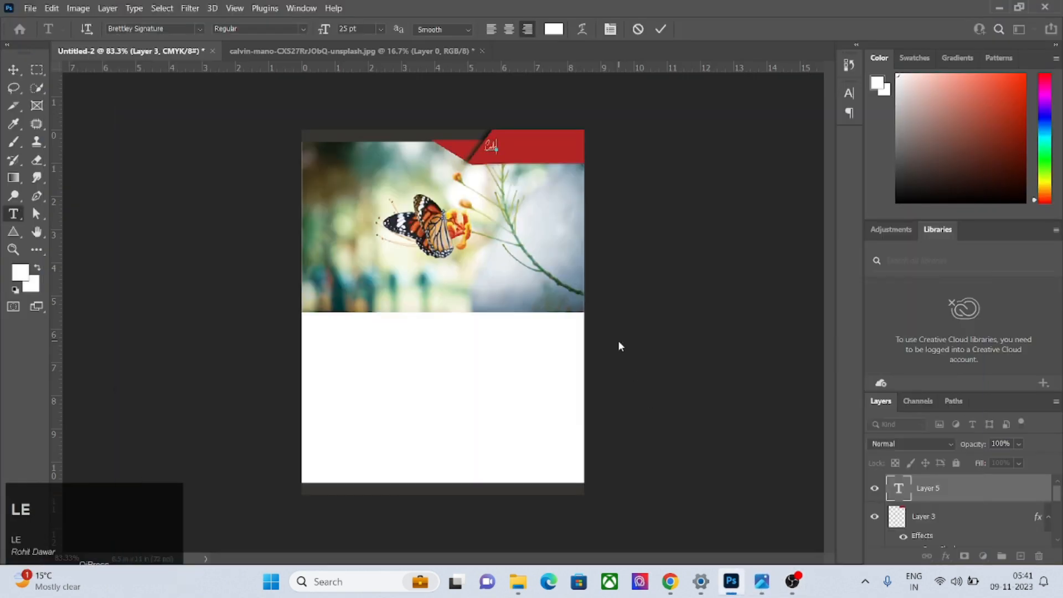
pyautogui.write('endar Design')
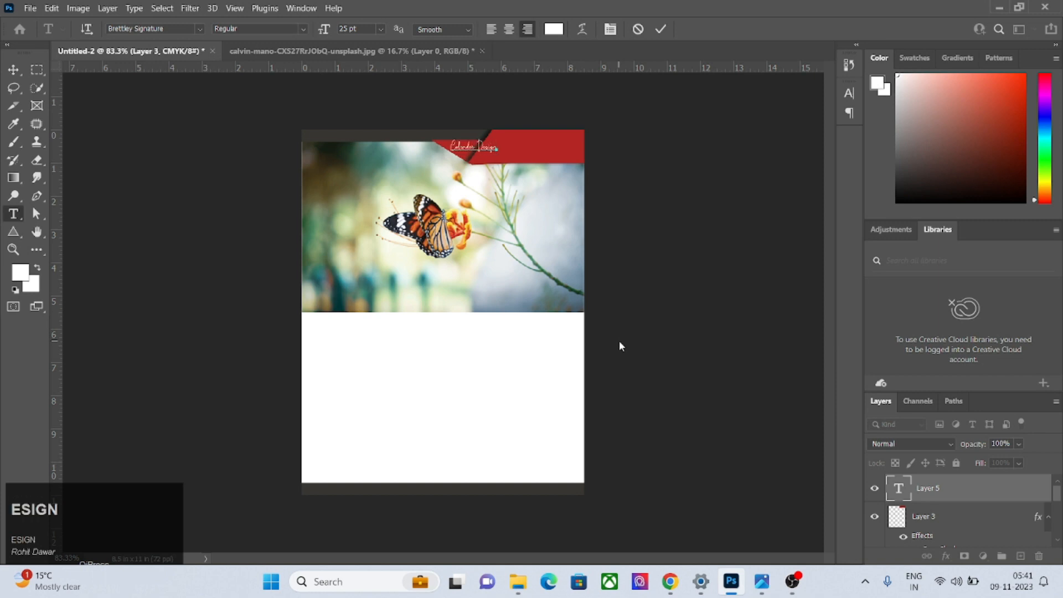
pyautogui.click(14, 70)
# Enlarge the "Calender Design" title and position it inside the red banner, beside the slanted edge.
pyautogui.hotkey('ctrl', 't')
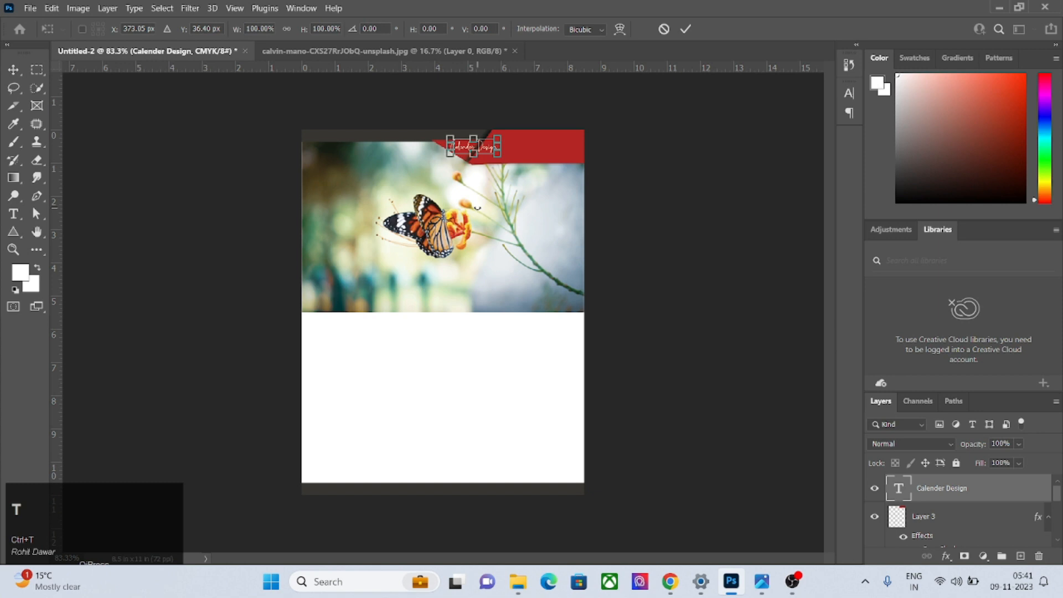
pyautogui.moveTo(500, 157); pyautogui.dragTo(534, 164)
pyautogui.press('Return')
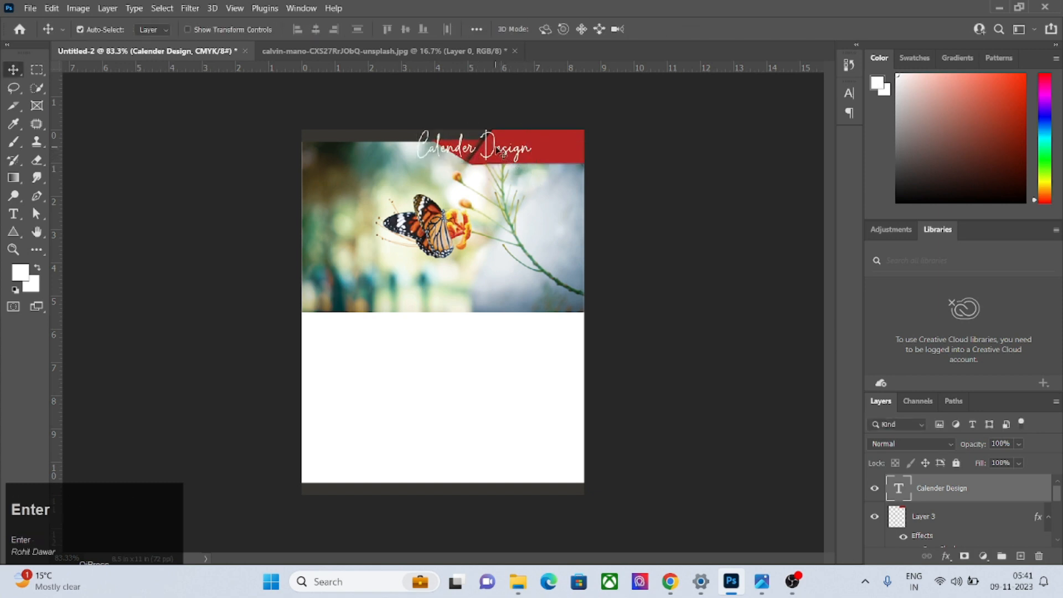
pyautogui.moveTo(500, 152); pyautogui.dragTo(544, 154)
pyautogui.hotkey('ctrl', 't')
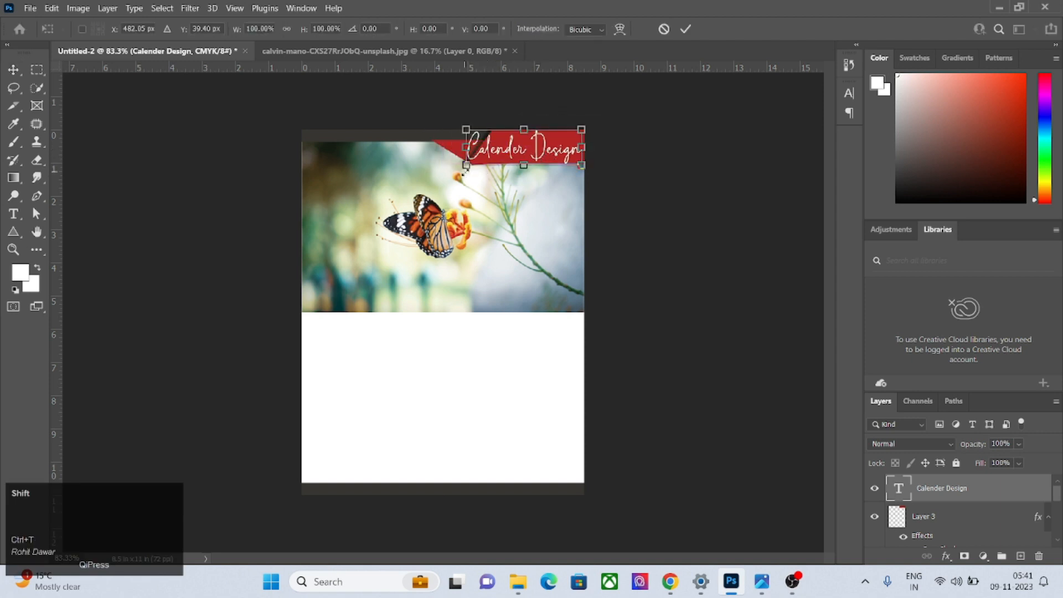
pyautogui.moveTo(466, 165); pyautogui.dragTo(491, 157)
pyautogui.press('Return')
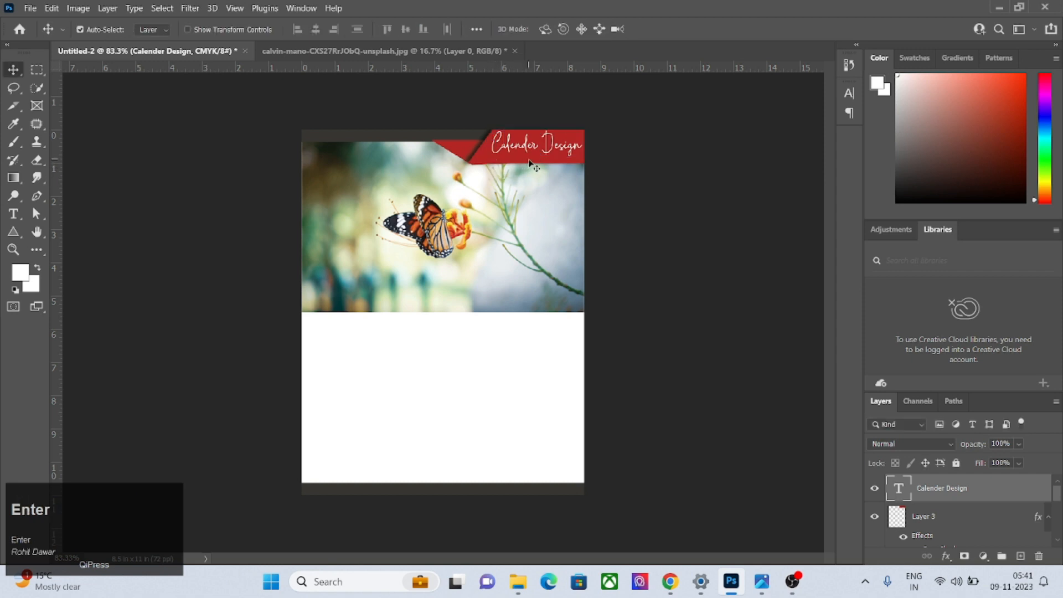
pyautogui.press('Down')
pyautogui.press('Down')
pyautogui.press('Down')
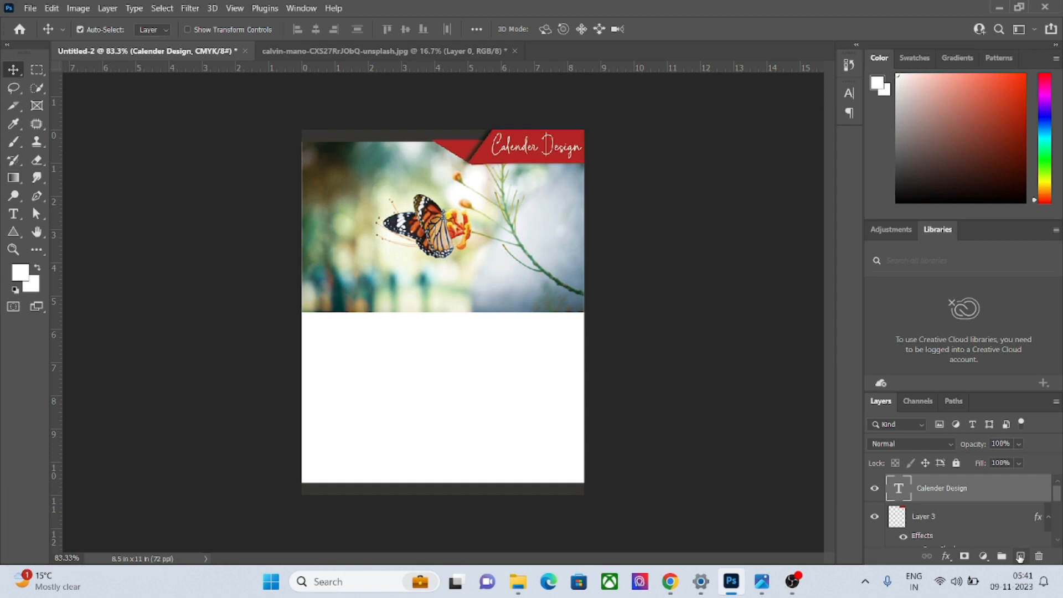
# Following the reference, fill a strip about 5 in by 1 in with black (000000) on a new layer, across the photo's lower-left edge.
pyautogui.click(762, 582)
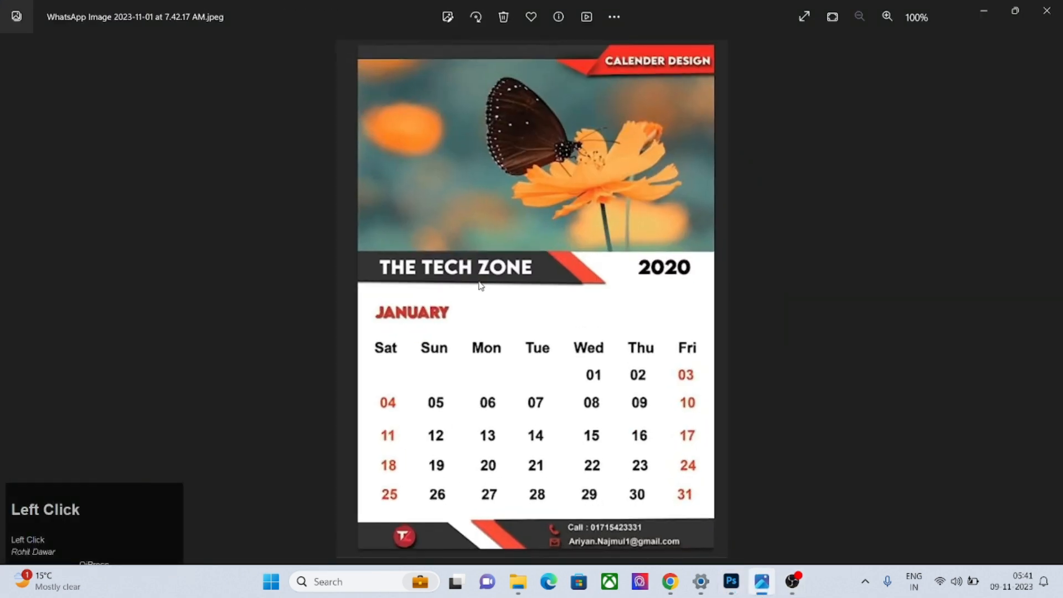
pyautogui.click(730, 581)
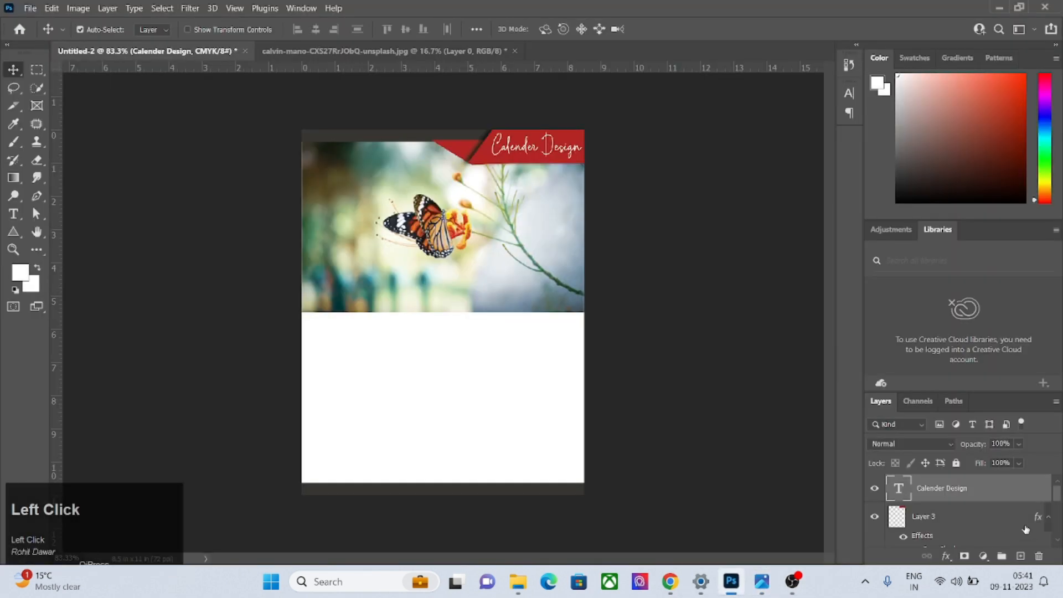
pyautogui.click(1020, 557)
pyautogui.click(36, 69)
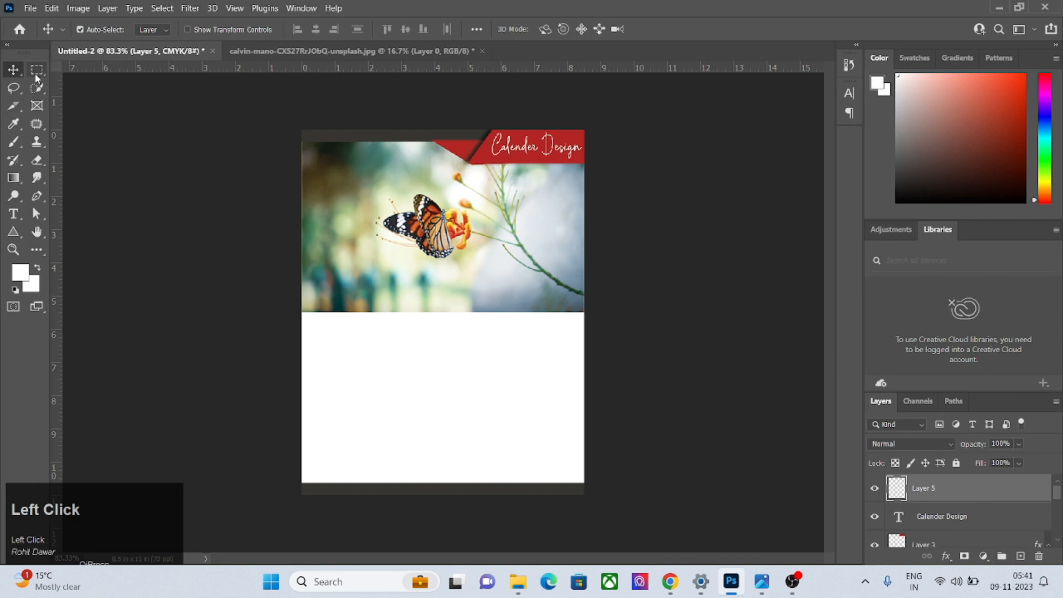
pyautogui.moveTo(302, 306); pyautogui.dragTo(472, 341)
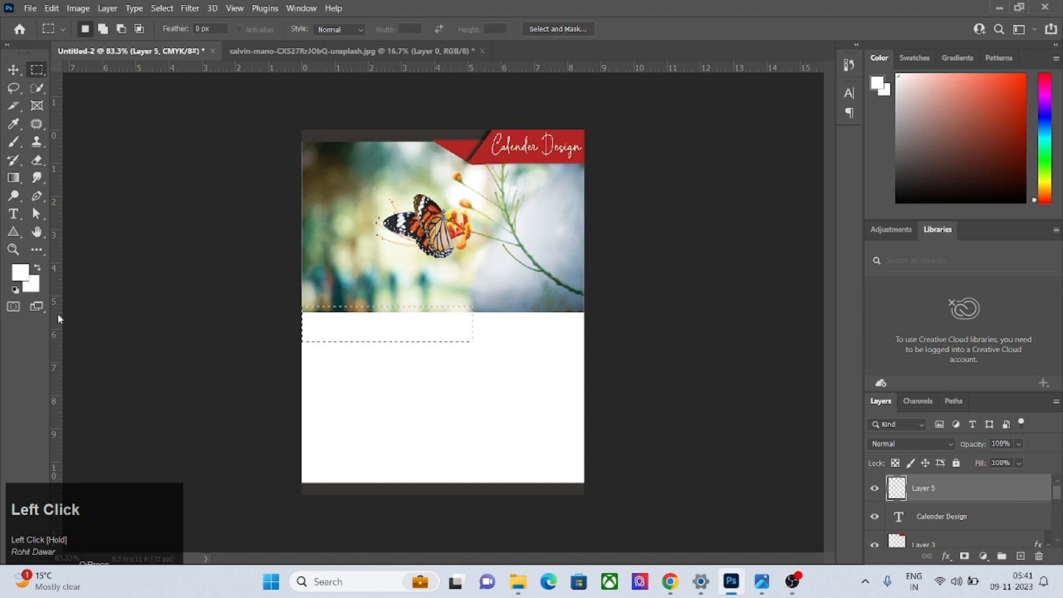
pyautogui.click(12, 275)
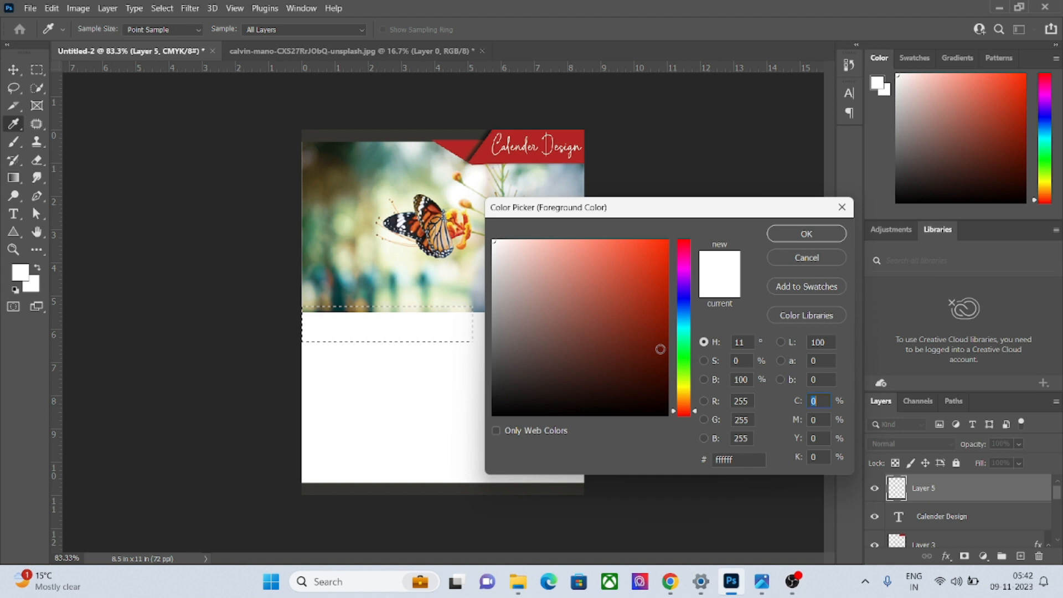
pyautogui.moveTo(539, 408); pyautogui.dragTo(503, 384)
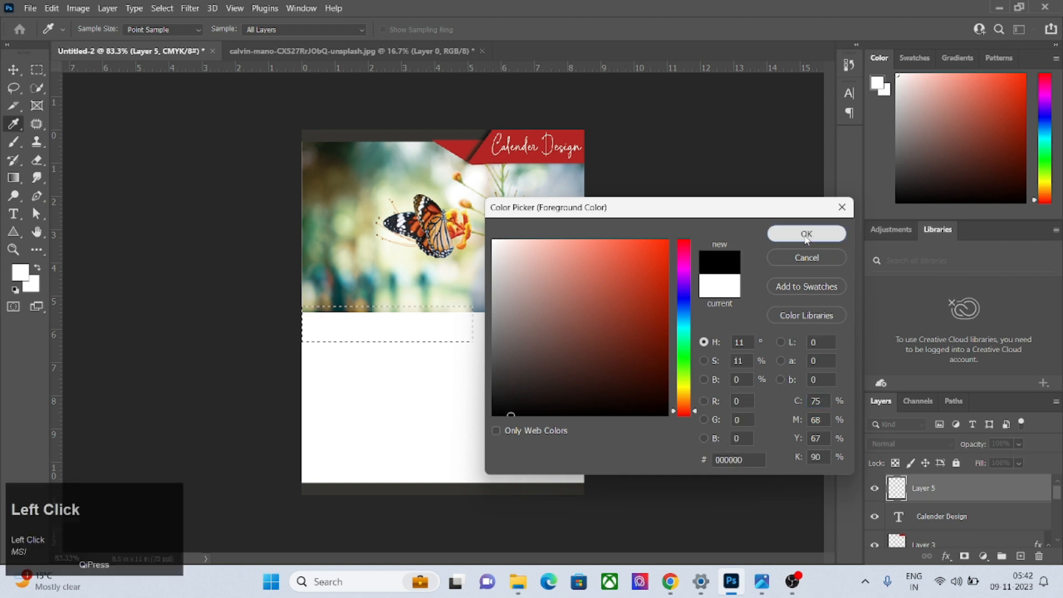
pyautogui.click(806, 234)
pyautogui.hotkey('alt', 'BackSpace')
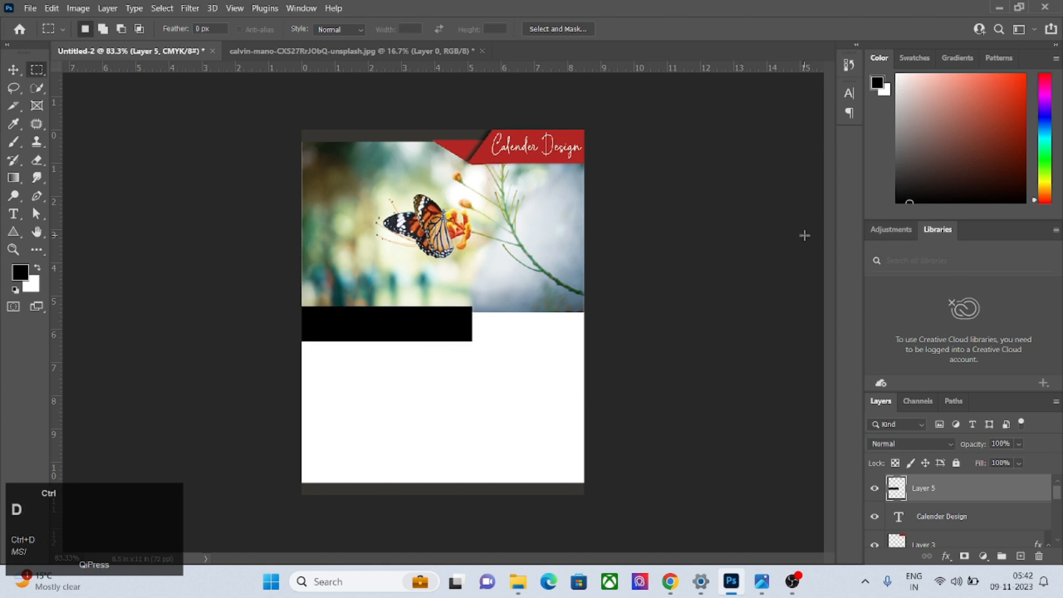
# Distort the black strip by pulling its lower-right corner outward to give it a slanted end.
pyautogui.hotkey('ctrl', 't')
pyautogui.press('ctrl')
pyautogui.moveTo(473, 343); pyautogui.dragTo(512, 338)
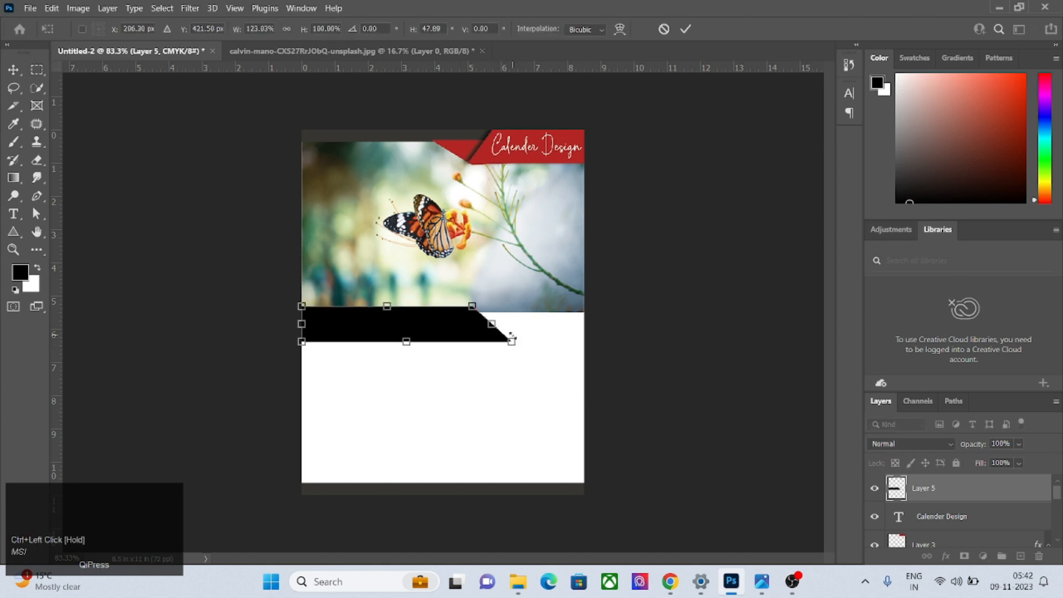
pyautogui.press('Return')
# Duplicate the black strip, fill the copy with the banner's red (b22624), and shift it left to leave a slanted black edge.
pyautogui.click(14, 70)
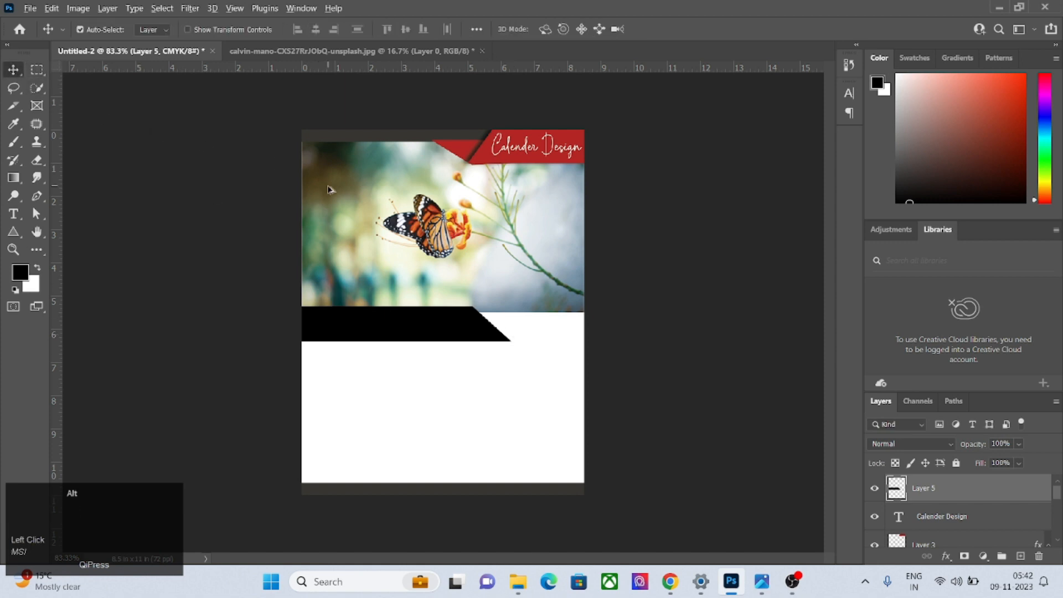
pyautogui.moveTo(378, 322); pyautogui.dragTo(422, 322)
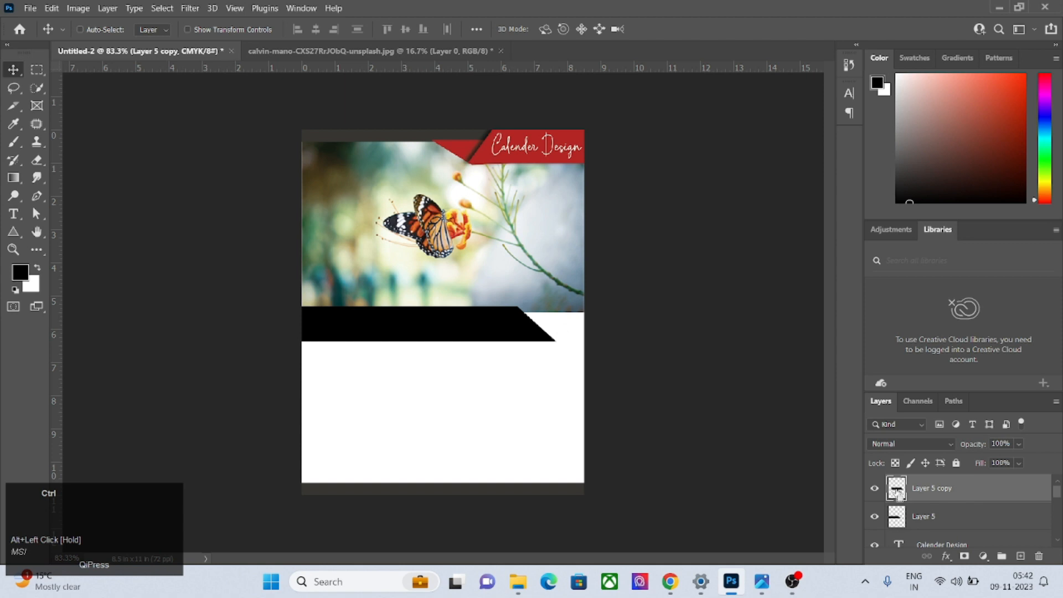
pyautogui.keyDown('ctrl'); pyautogui.click(897, 492); pyautogui.keyUp('ctrl')
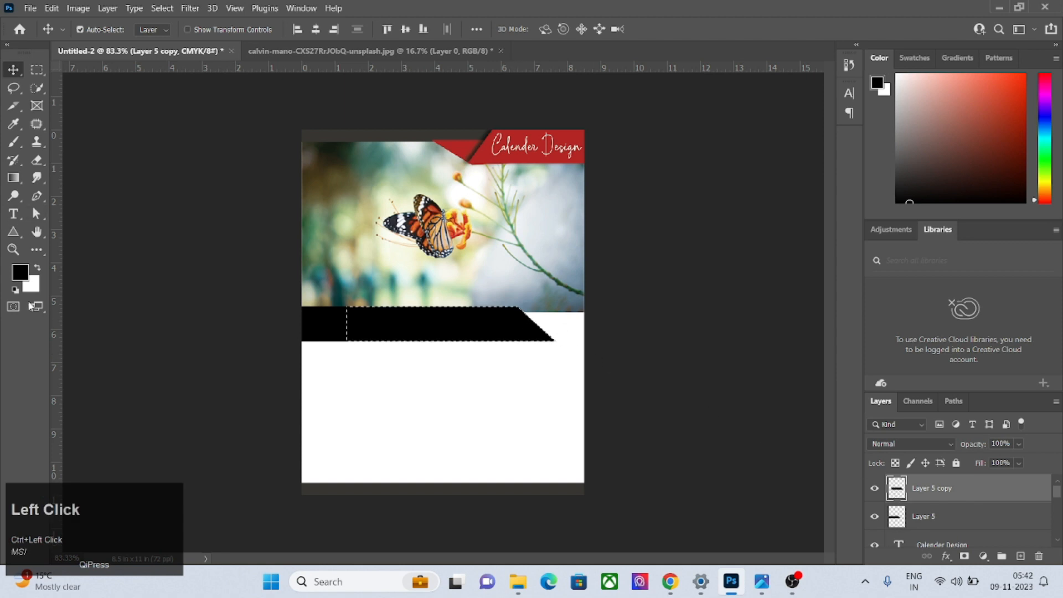
pyautogui.click(25, 279)
pyautogui.click(499, 159)
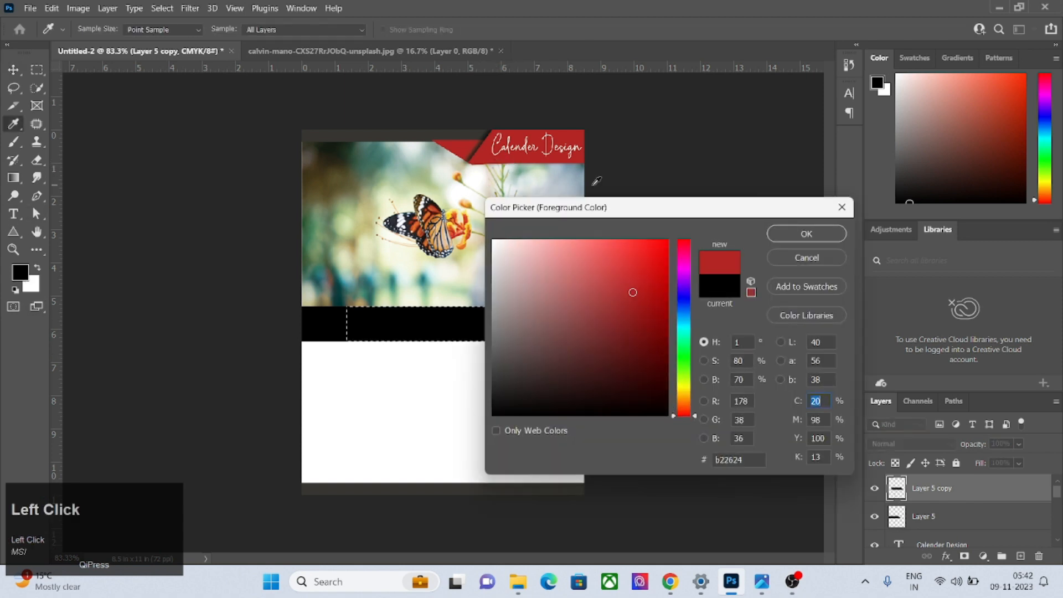
pyautogui.click(807, 234)
pyautogui.hotkey('alt', 'BackSpace')
pyautogui.hotkey('ctrl', 'd')
pyautogui.press('v')
pyautogui.moveTo(484, 318); pyautogui.dragTo(409, 318)
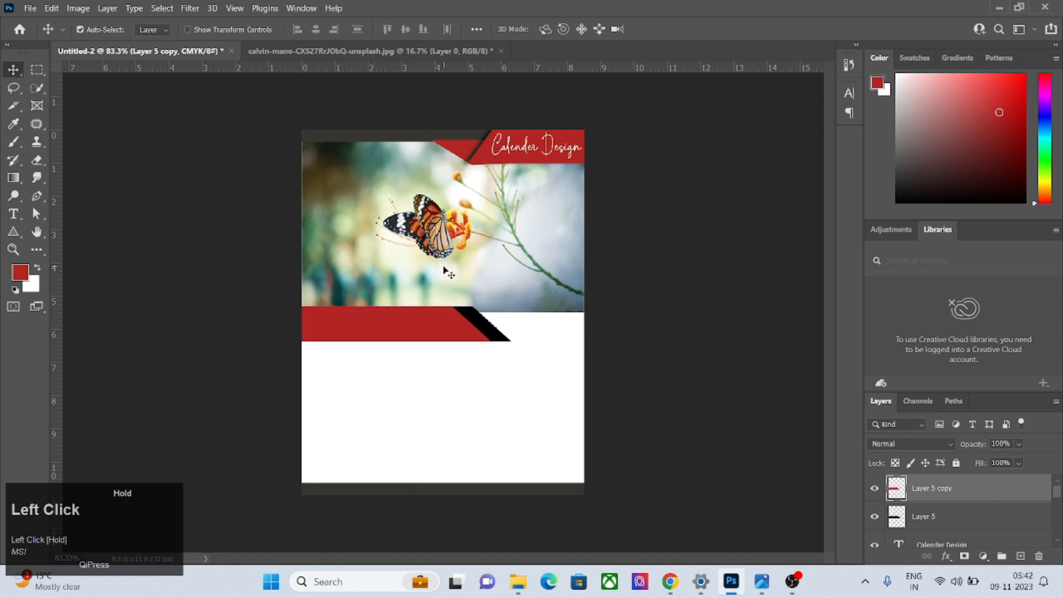
# Duplicate the "Calender Design" title onto the red strip and bring the copy in front of both strip layers.
pyautogui.moveTo(529, 152); pyautogui.dragTo(474, 238)
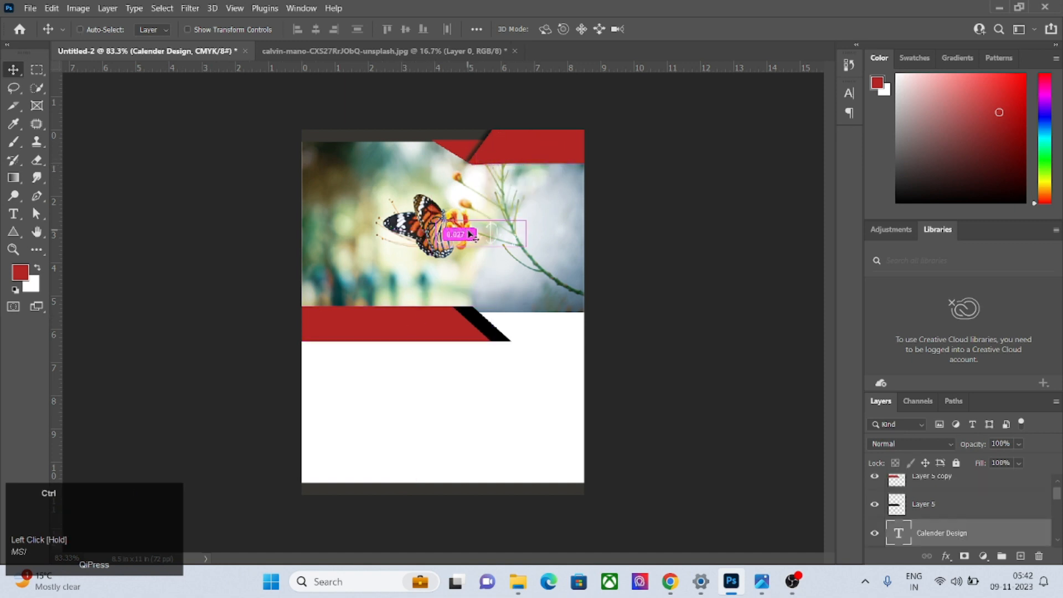
pyautogui.hotkey('ctrl', 'z')
pyautogui.moveTo(516, 150); pyautogui.dragTo(340, 326)
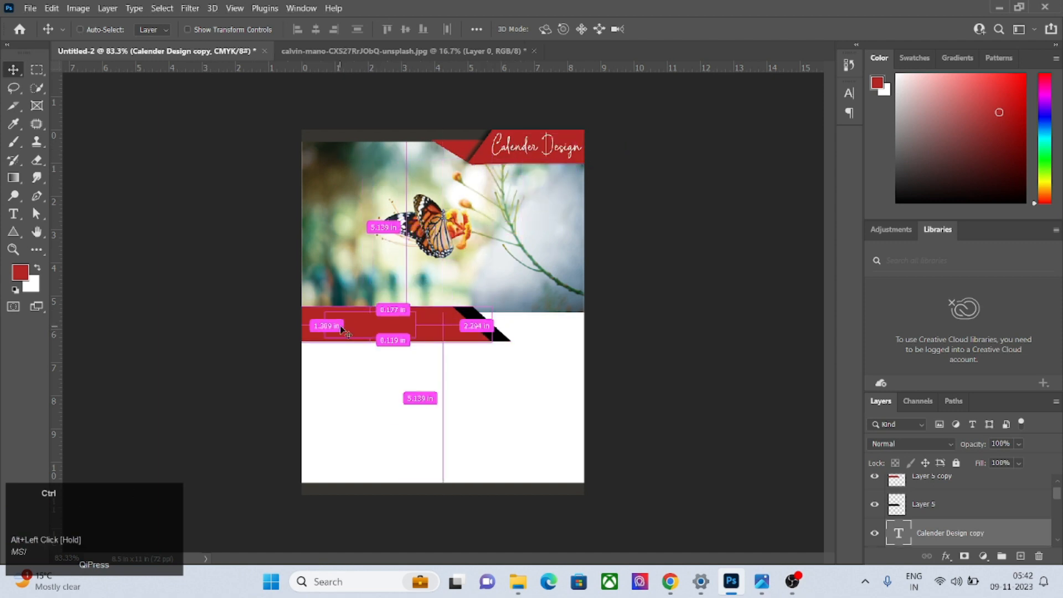
pyautogui.hotkey('ctrl', ']')
pyautogui.hotkey('ctrl', ']')
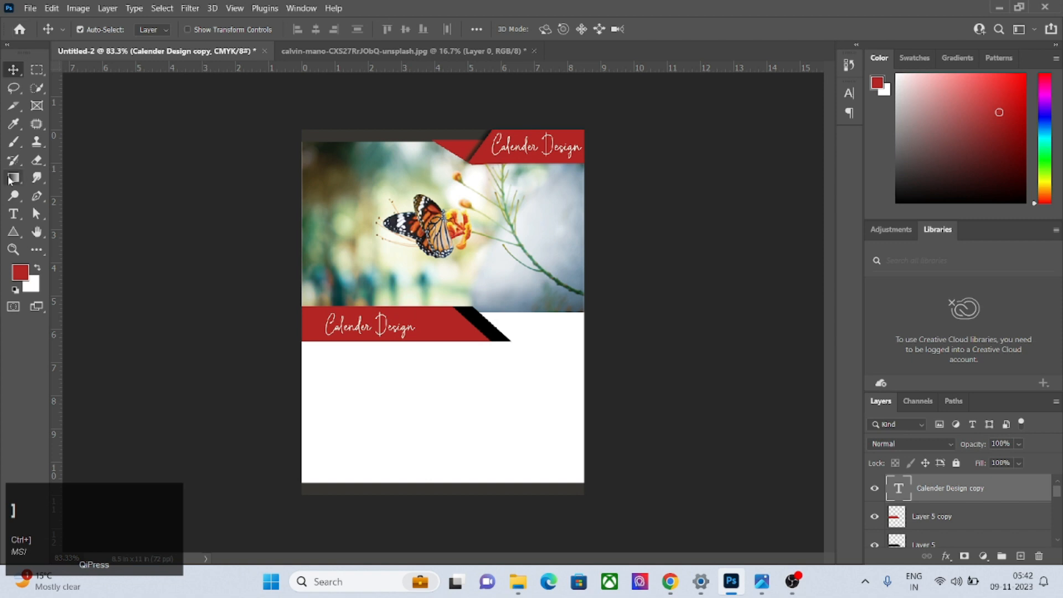
# Replace the copied title on the red strip with the text "Company Name".
pyautogui.click(13, 213)
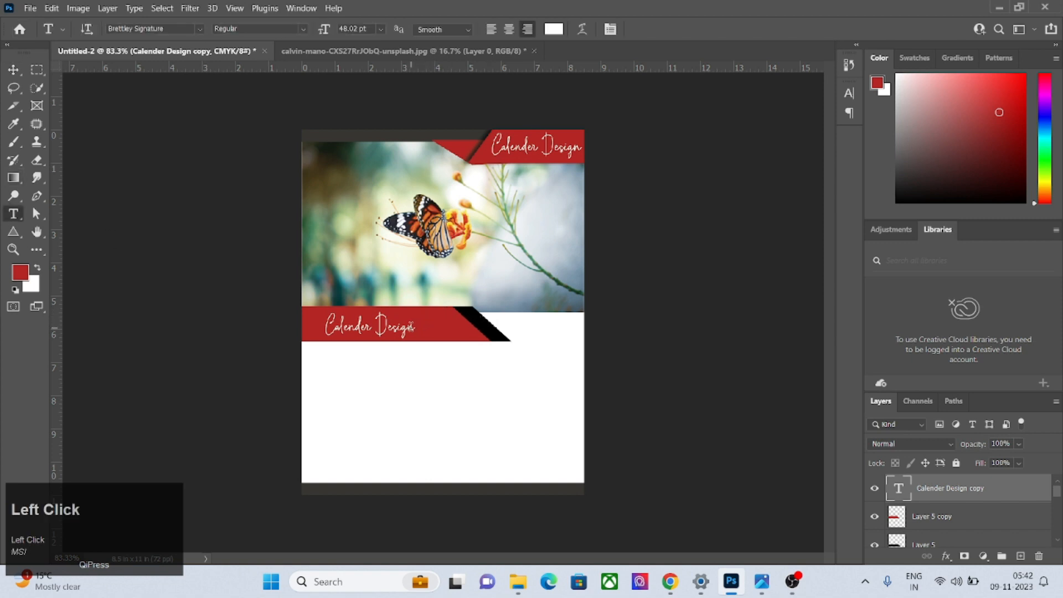
pyautogui.click(410, 327)
pyautogui.press('BackSpace')
pyautogui.press('BackSpace')
pyautogui.press('BackSpace')
pyautogui.press('BackSpace')
pyautogui.press('BackSpace')
pyautogui.press('BackSpace')
pyautogui.press('BackSpace')
pyautogui.press('BackSpace')
pyautogui.press('BackSpace')
pyautogui.press('BackSpace')
pyautogui.press('BackSpace')
pyautogui.press('BackSpace')
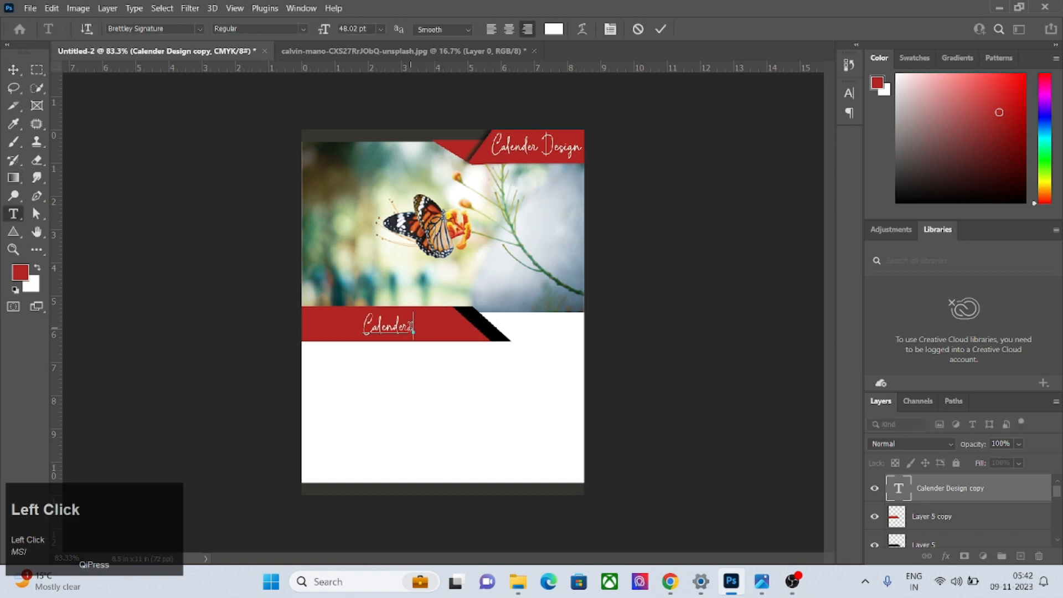
pyautogui.press('BackSpace')
pyautogui.press('BackSpace')
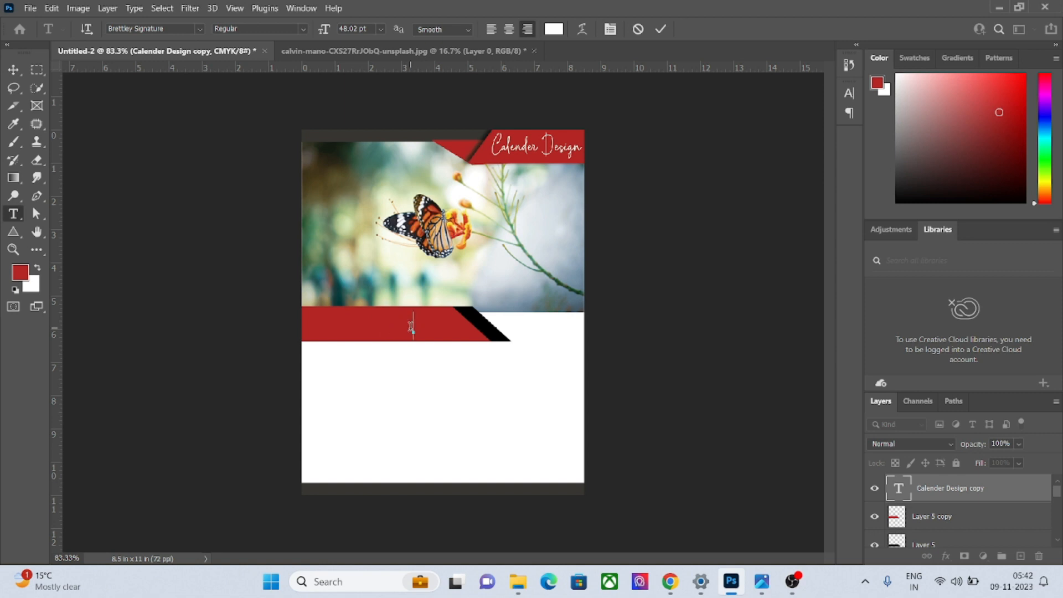
pyautogui.write('Company A')
pyautogui.write('ame')
pyautogui.click(13, 69)
# Enlarge the "Company Name" text so it fills the height of the red strip.
pyautogui.hotkey('ctrl', 't')
pyautogui.moveTo(419, 332); pyautogui.dragTo(443, 341)
pyautogui.press('Return')
pyautogui.hotkey('ctrl', 't')
pyautogui.press('Return')
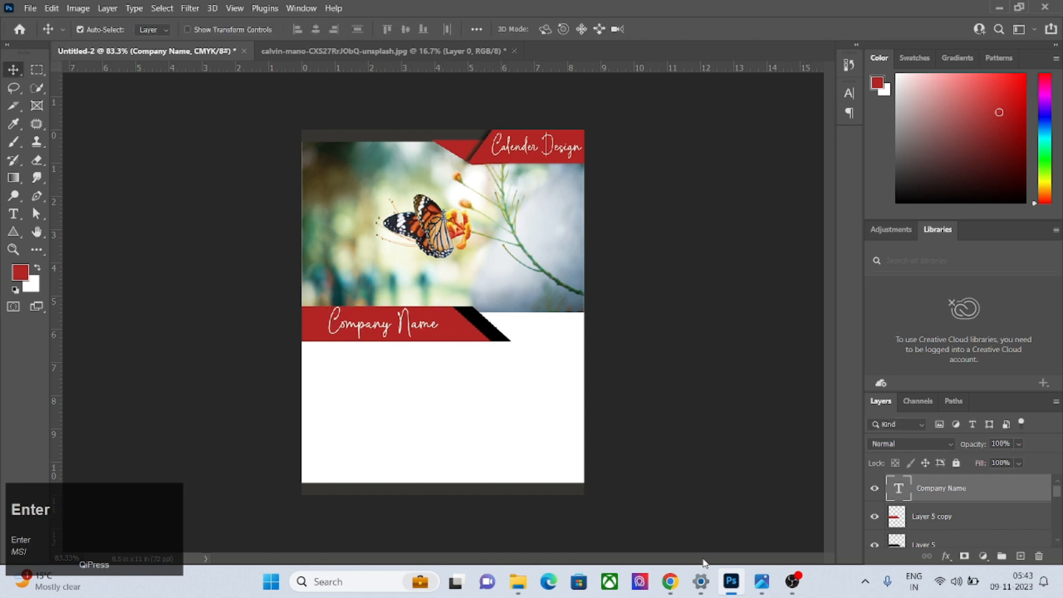
# Consult the reference calendar and place a duplicate of the "Company Name" text over the strip's slanted black end.
pyautogui.click(762, 581)
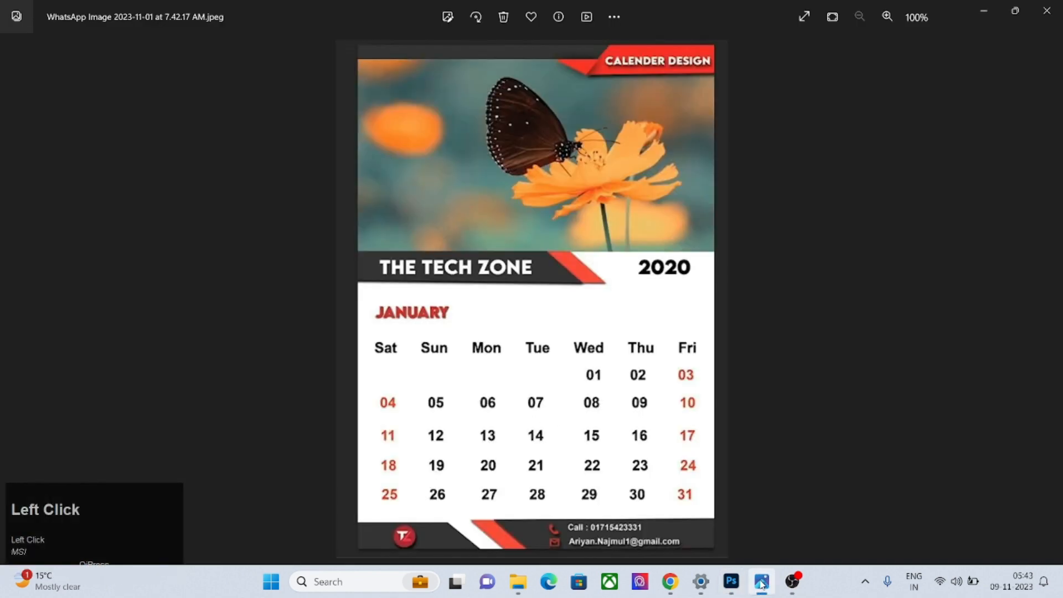
pyautogui.click(762, 581)
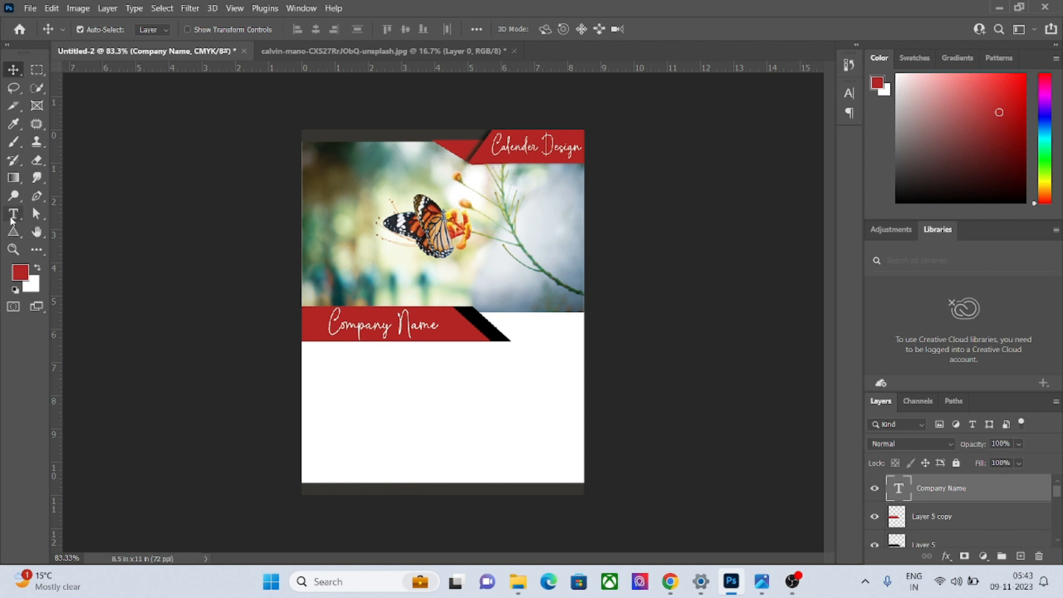
pyautogui.keyDown('alt'); pyautogui.click(383, 328); pyautogui.keyUp('alt')
pyautogui.moveTo(380, 327); pyautogui.dragTo(473, 331)
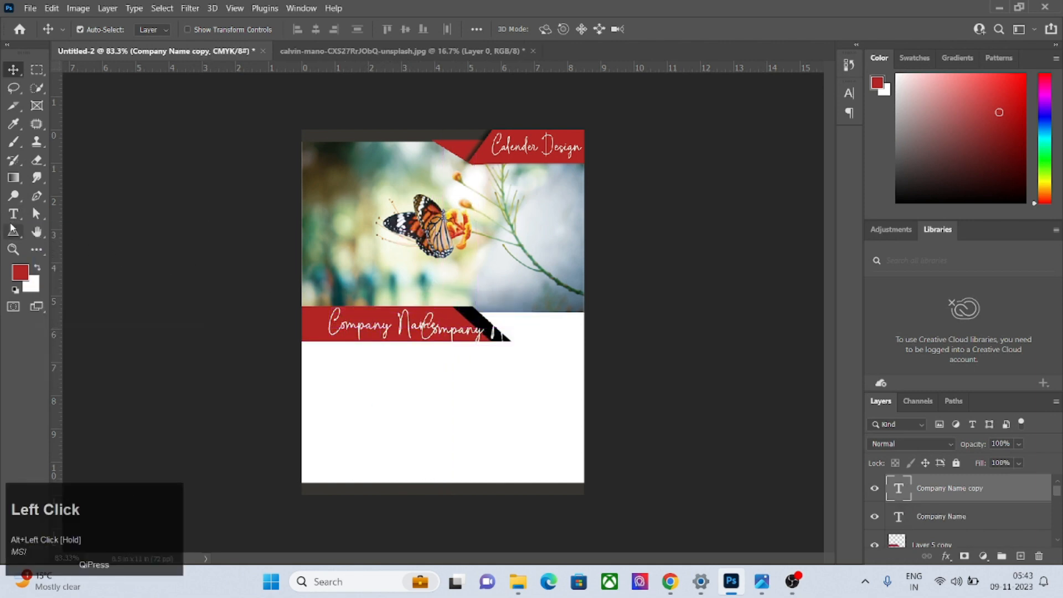
# Replace the copied company name with "2023" in the Impact font and position it in the white space right of the slanted strip.
pyautogui.click(14, 214)
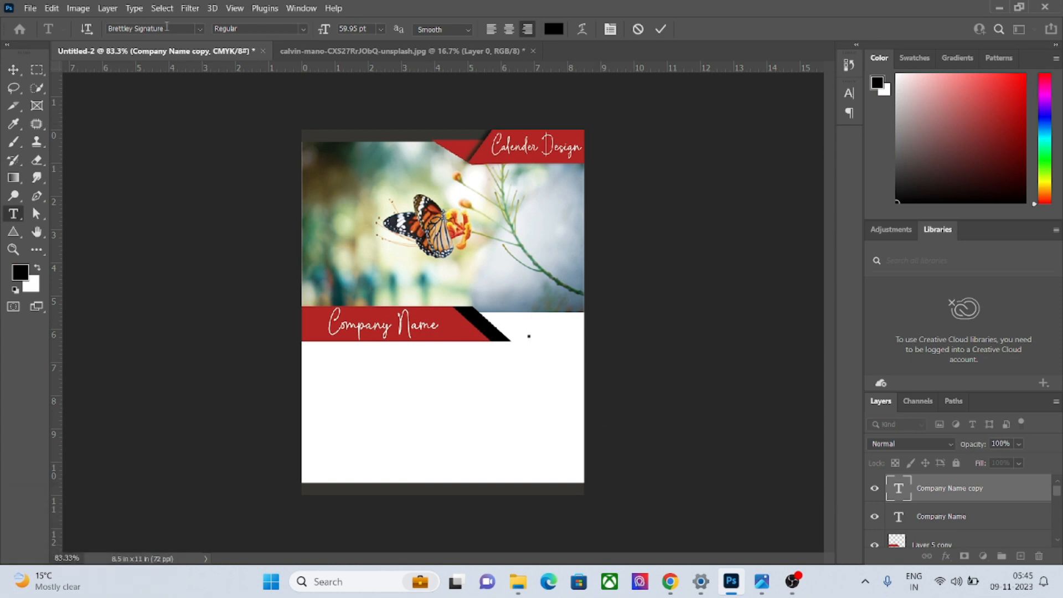
pyautogui.click(167, 27)
pyautogui.write('ima')
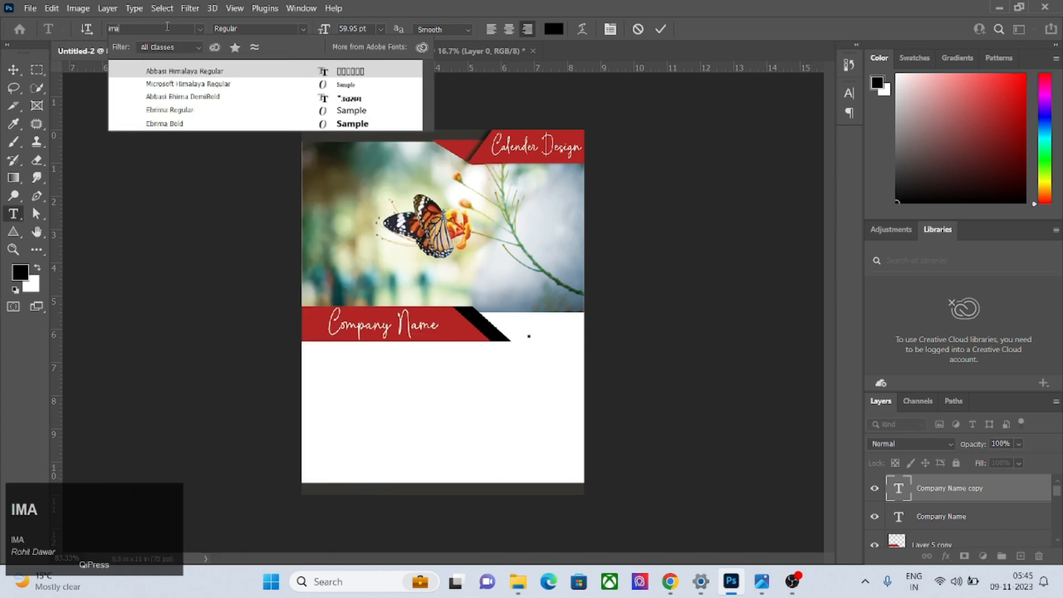
pyautogui.press('BackSpace')
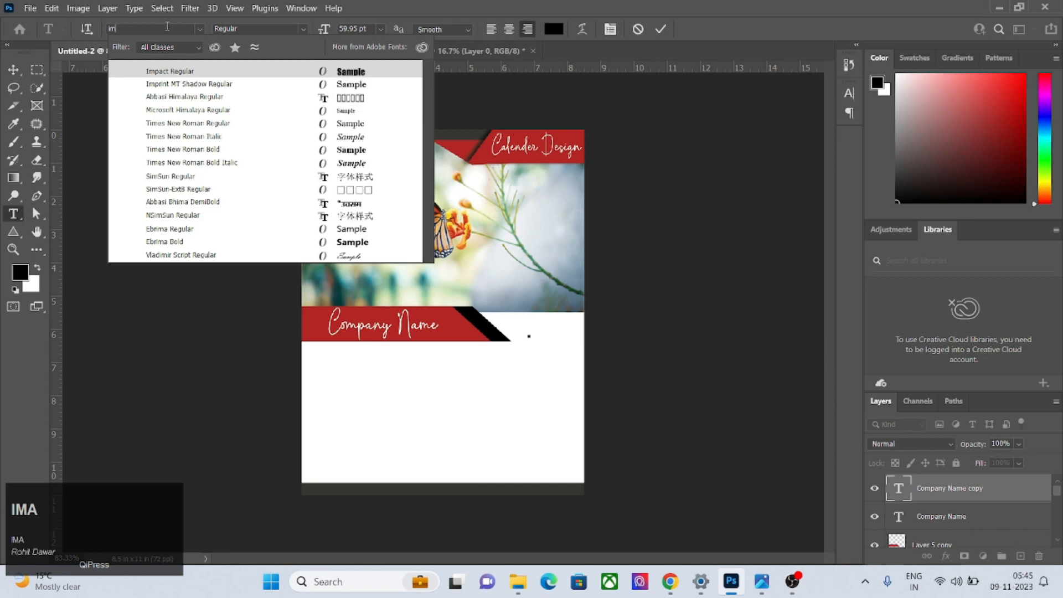
pyautogui.write('pact')
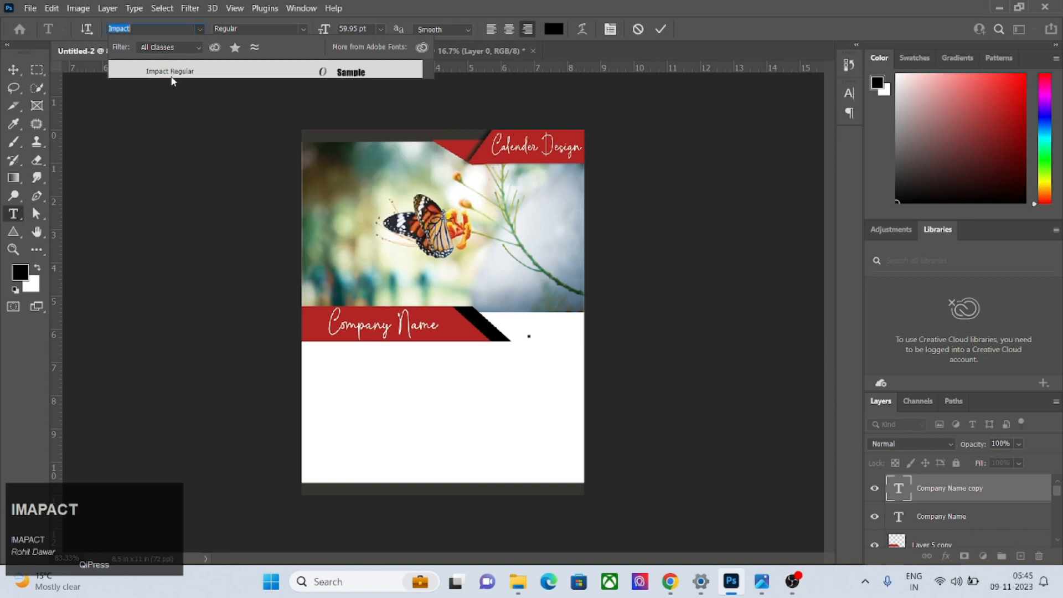
pyautogui.click(171, 72)
pyautogui.write('2023')
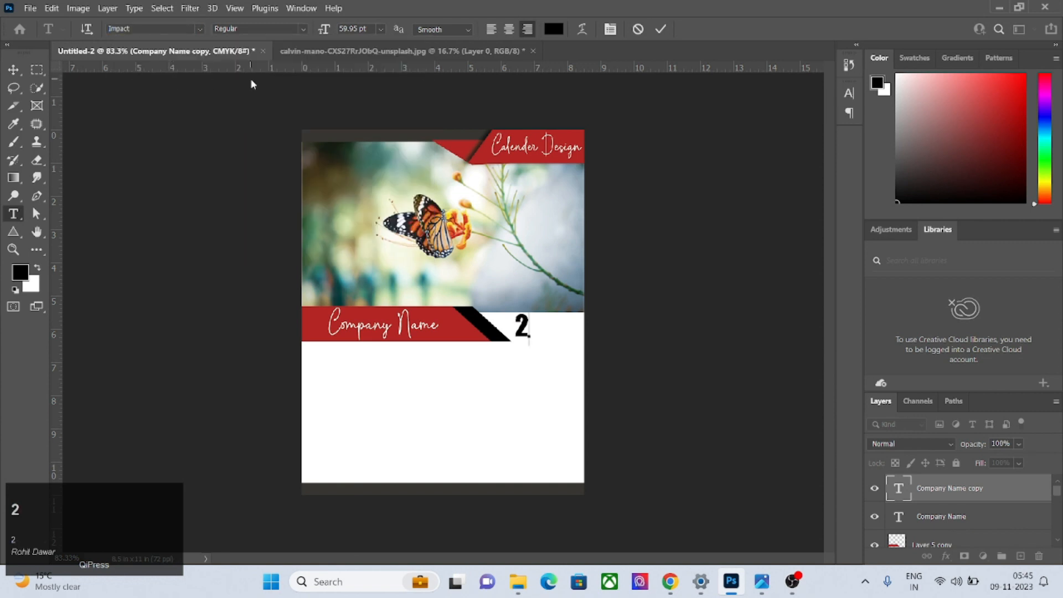
pyautogui.click(13, 69)
pyautogui.moveTo(528, 332); pyautogui.dragTo(578, 341)
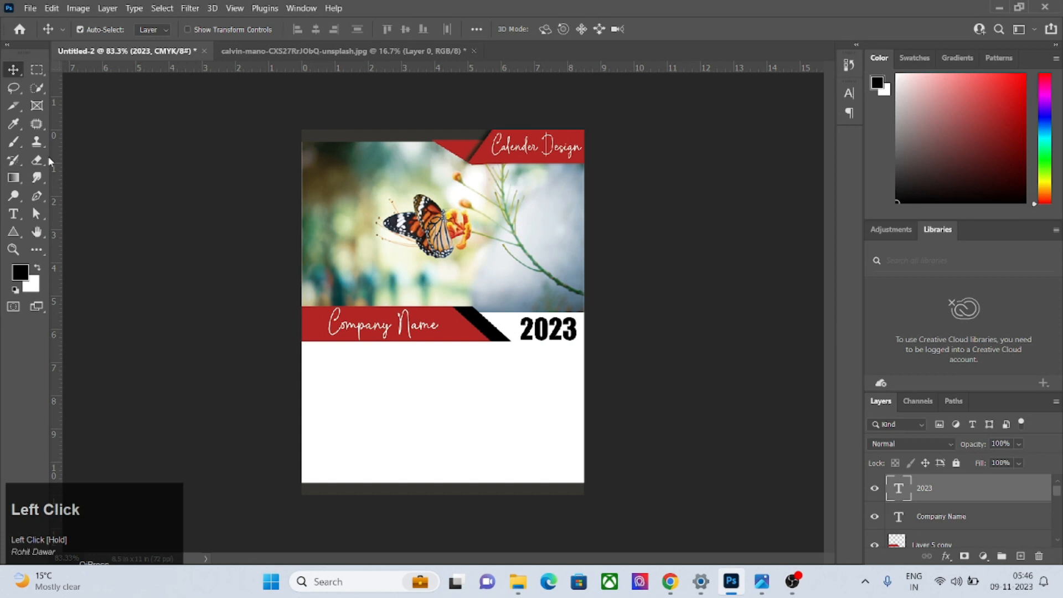
# Place a duplicate of the "2023" text in the blank area below the company-name strip.
pyautogui.press('alt')
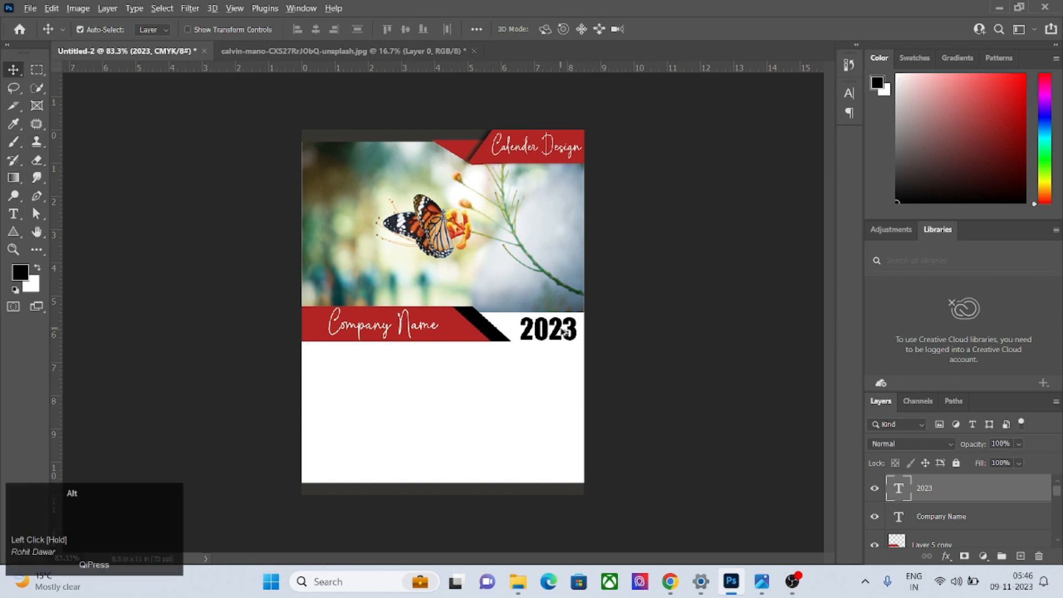
pyautogui.moveTo(556, 332); pyautogui.dragTo(362, 392)
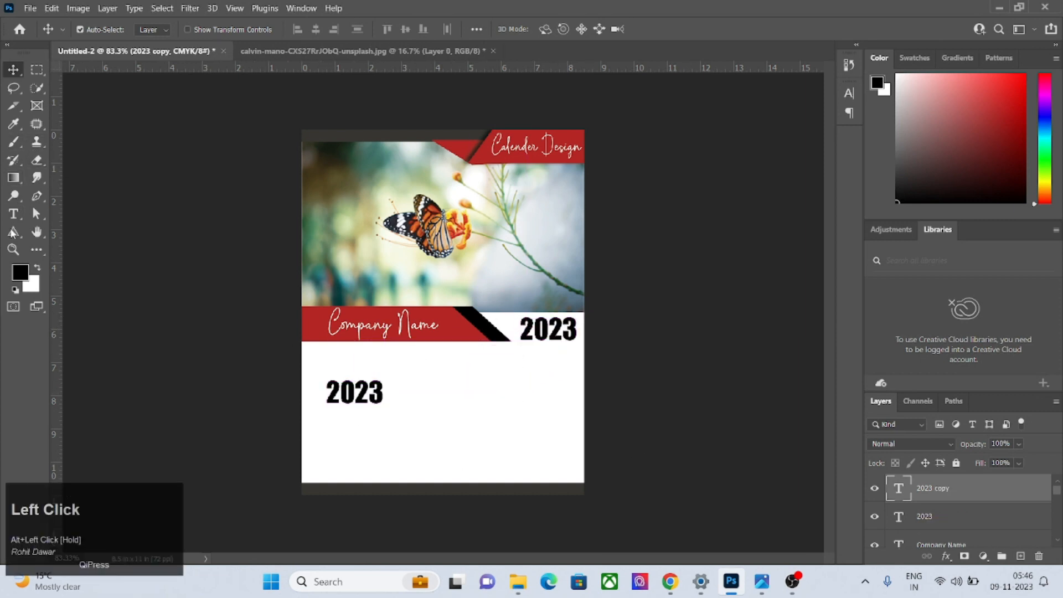
pyautogui.click(13, 214)
pyautogui.click(387, 396)
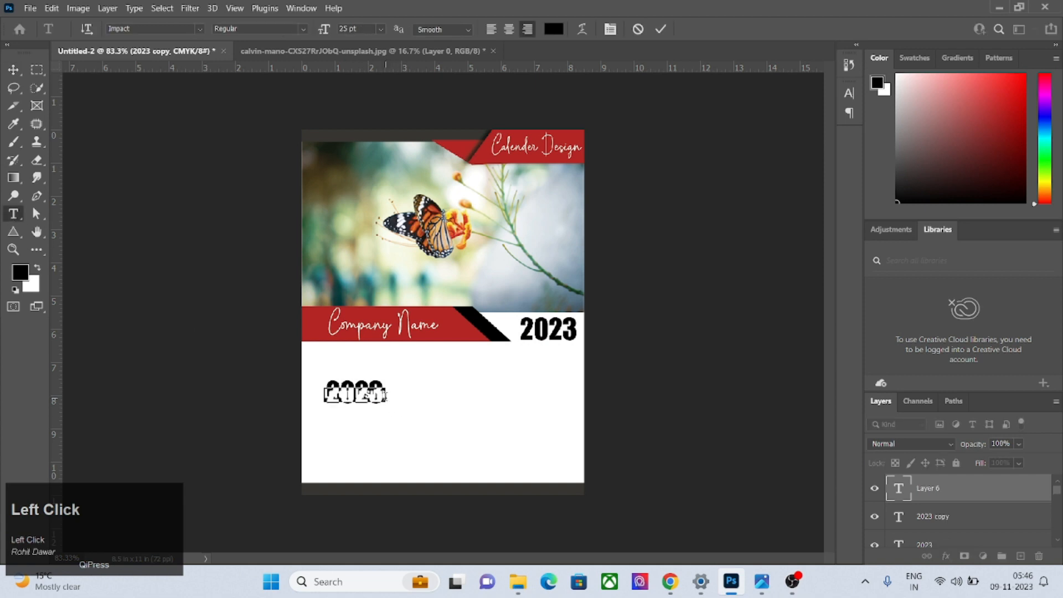
pyautogui.click(13, 69)
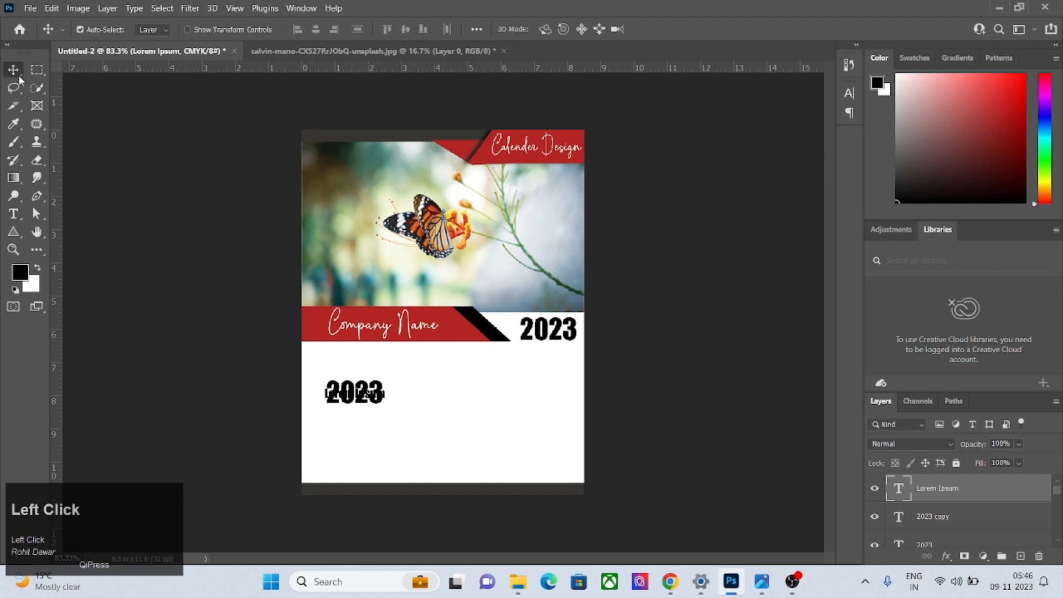
pyautogui.hotkey('ctrl', 'z')
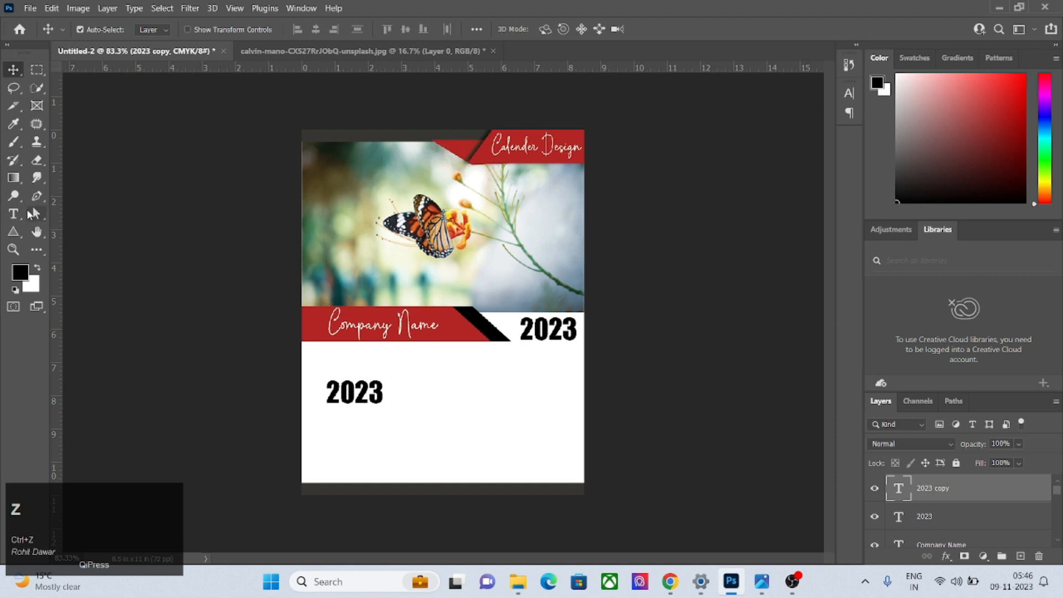
# Replace the duplicated year text with "November" and position it just beneath the company-name strip.
pyautogui.click(13, 214)
pyautogui.click(384, 390)
pyautogui.press('BackSpace')
pyautogui.press('BackSpace')
pyautogui.press('BackSpace')
pyautogui.press('BackSpace')
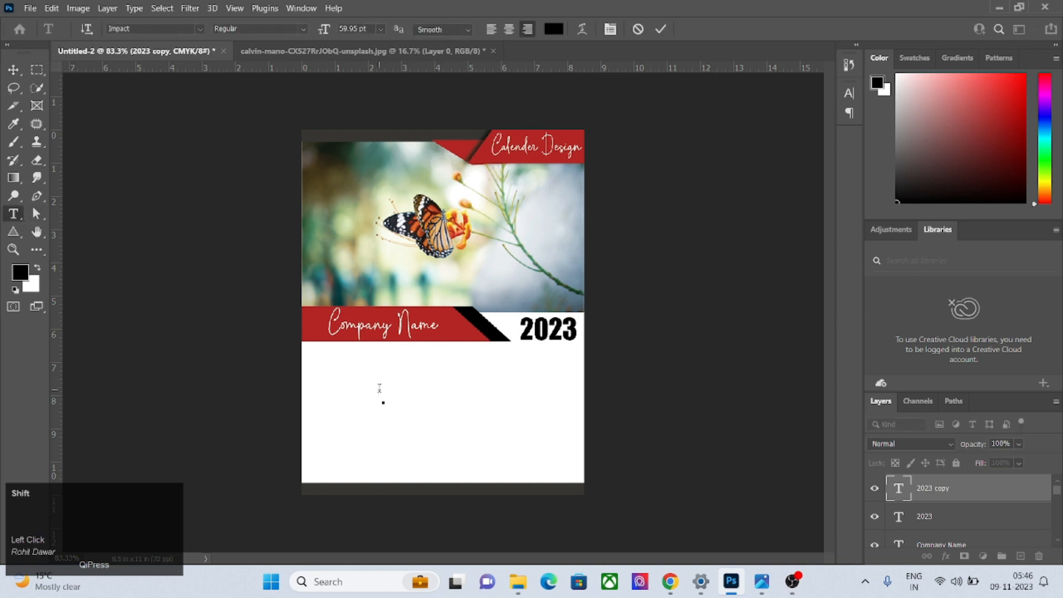
pyautogui.write('N')
pyautogui.write('ovember')
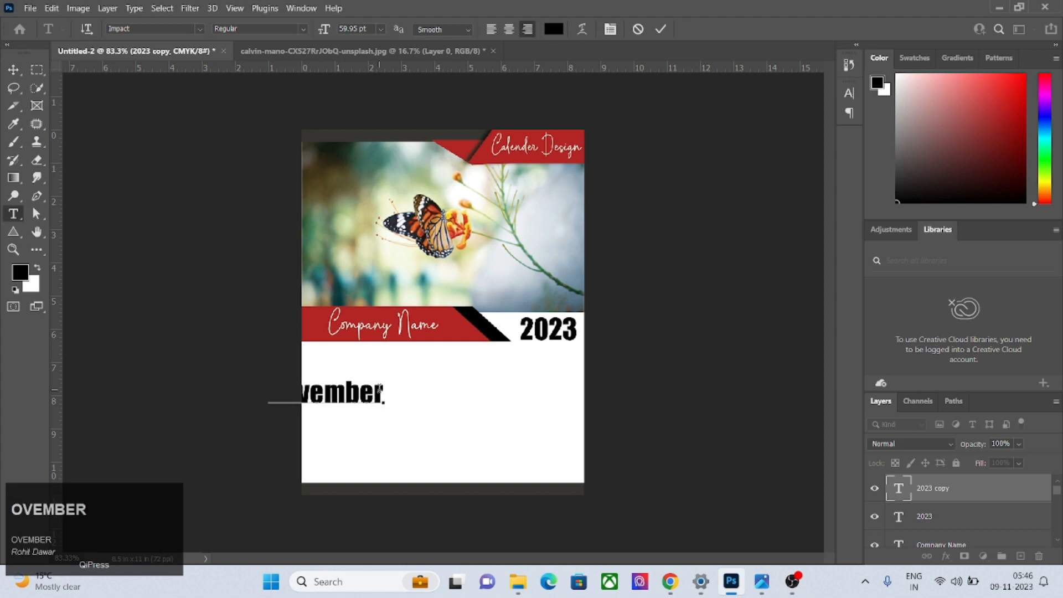
pyautogui.click(13, 69)
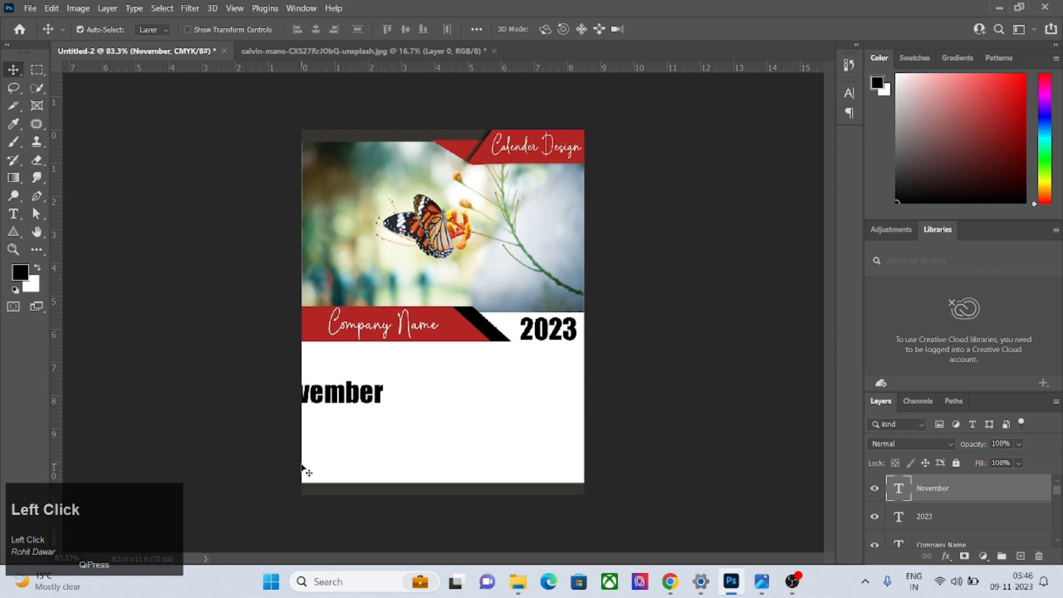
pyautogui.moveTo(340, 401); pyautogui.dragTo(388, 368)
# Check the month heading in the reference calendar and recolour the "November" text with the red sampled from the company-name strip.
pyautogui.click(13, 213)
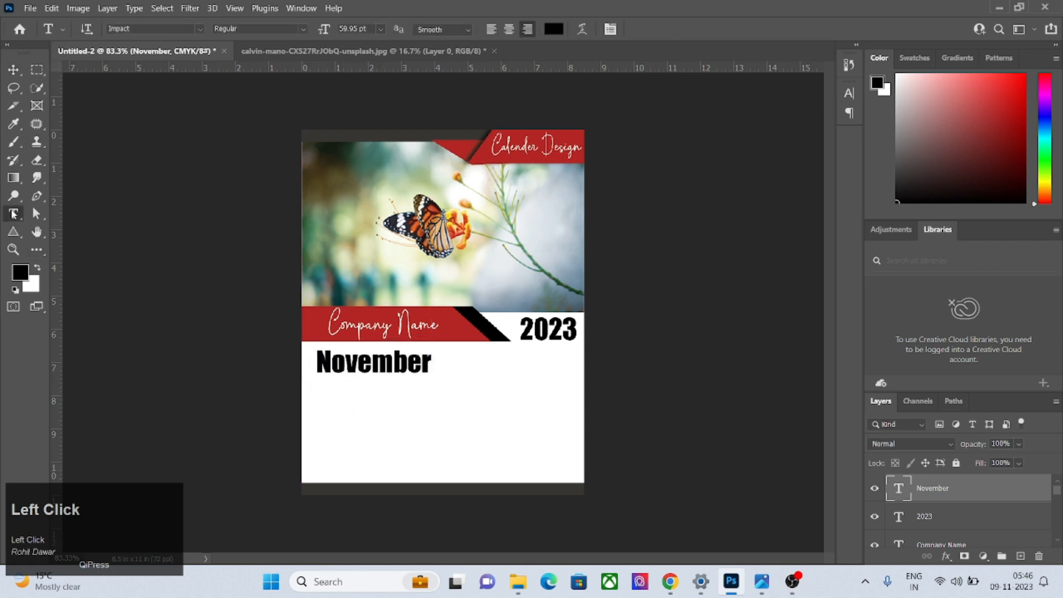
pyautogui.click(761, 581)
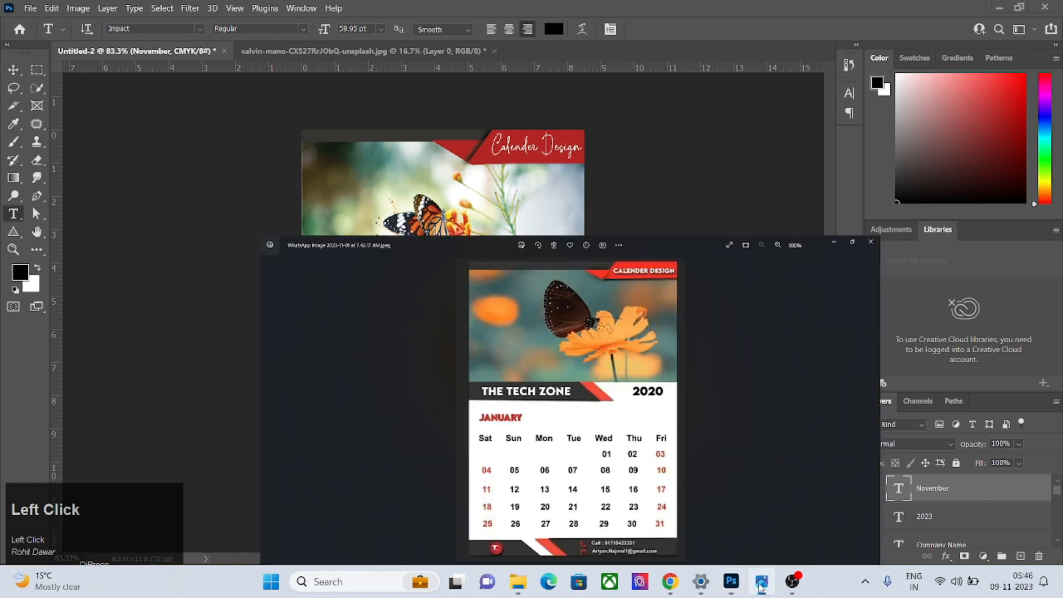
pyautogui.click(760, 584)
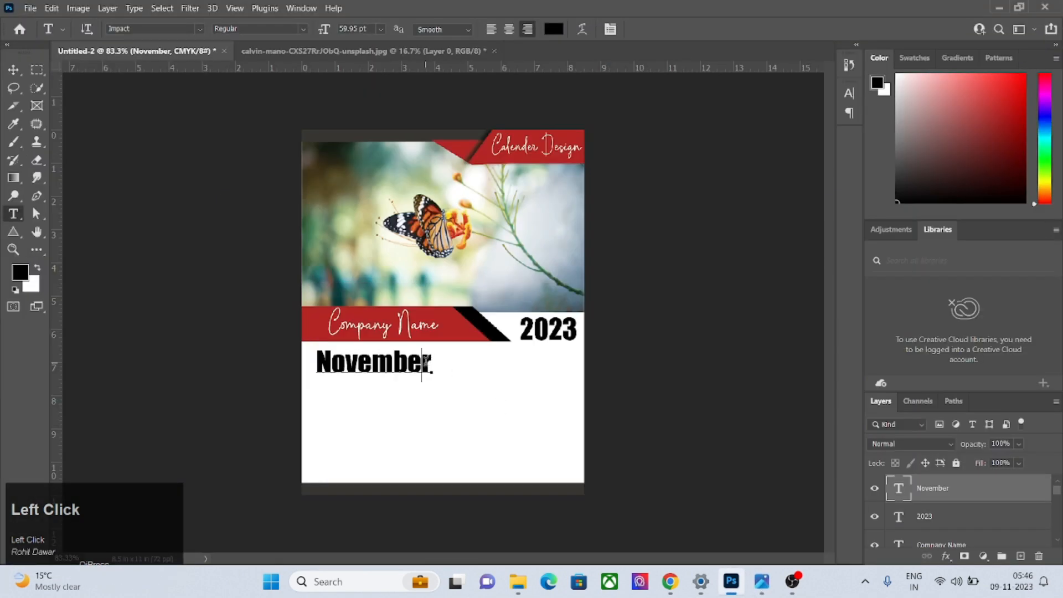
pyautogui.press('ctrl')
pyautogui.hotkey('ctrl', 'a')
pyautogui.click(13, 275)
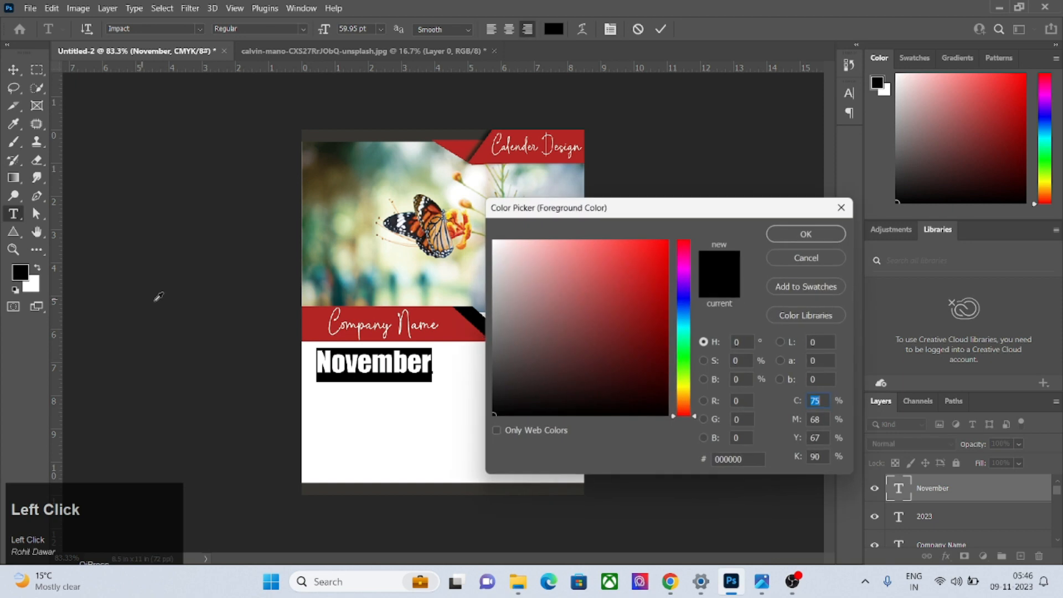
pyautogui.click(309, 321)
pyautogui.click(784, 235)
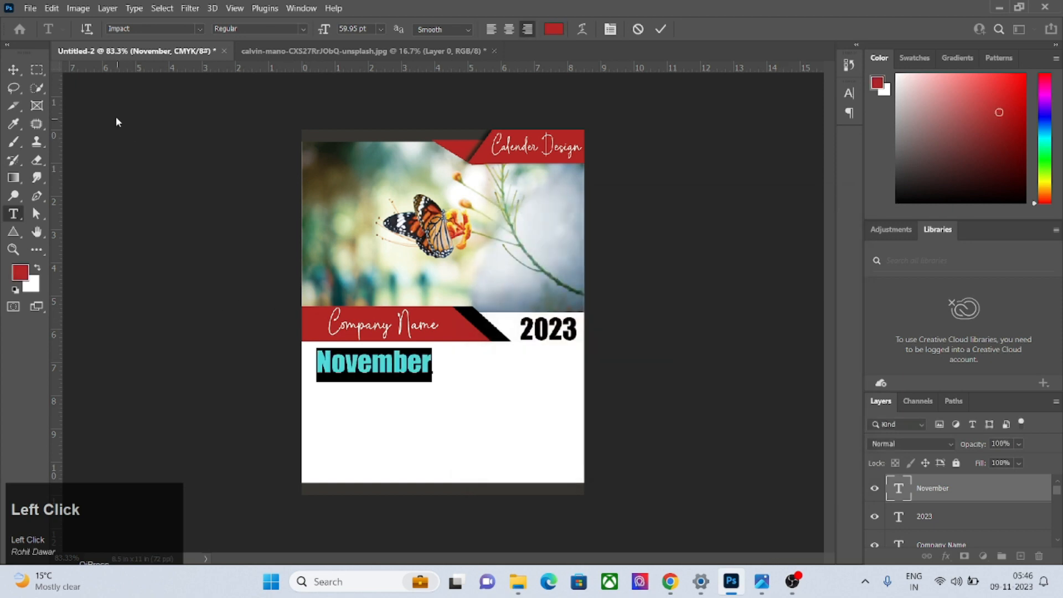
pyautogui.click(13, 69)
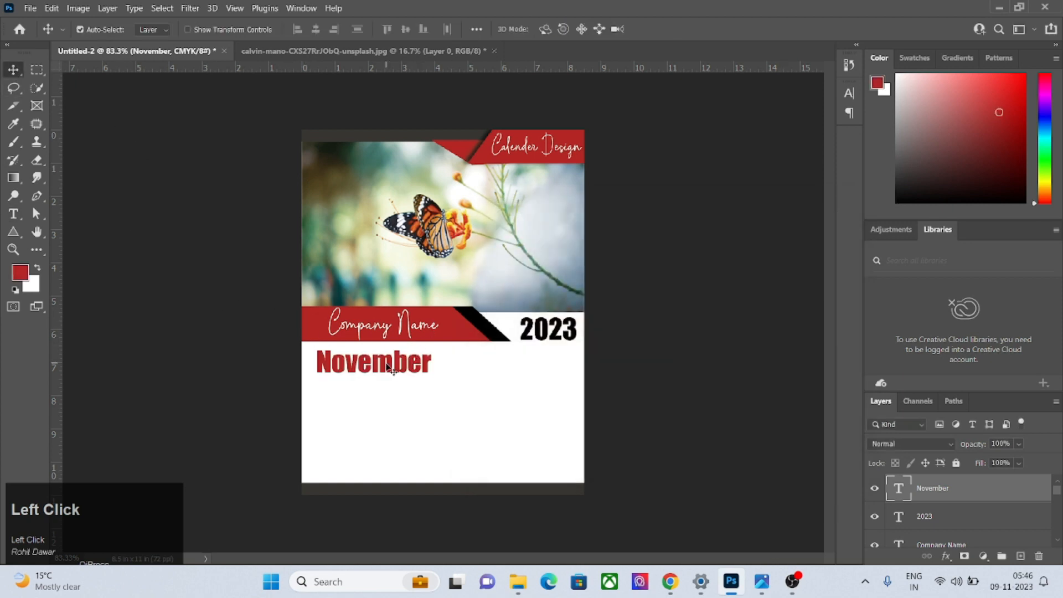
# Scale the "November" text down to about 44 pt and place it near the page's left edge beneath the strip.
pyautogui.moveTo(388, 367); pyautogui.dragTo(339, 364)
pyautogui.hotkey('ctrl', 't')
pyautogui.press('Return')
pyautogui.click(352, 369)
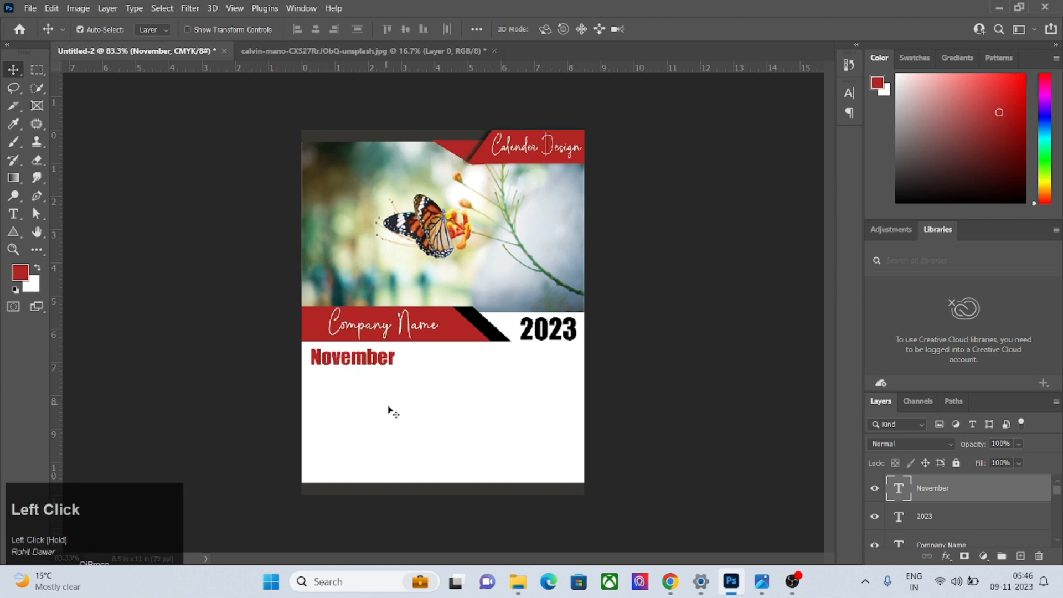
# Consult the reference calendar's weekday row, draw a text box across the page below "November" and enter "SAT" in black.
pyautogui.scroll(1, 418, 437)
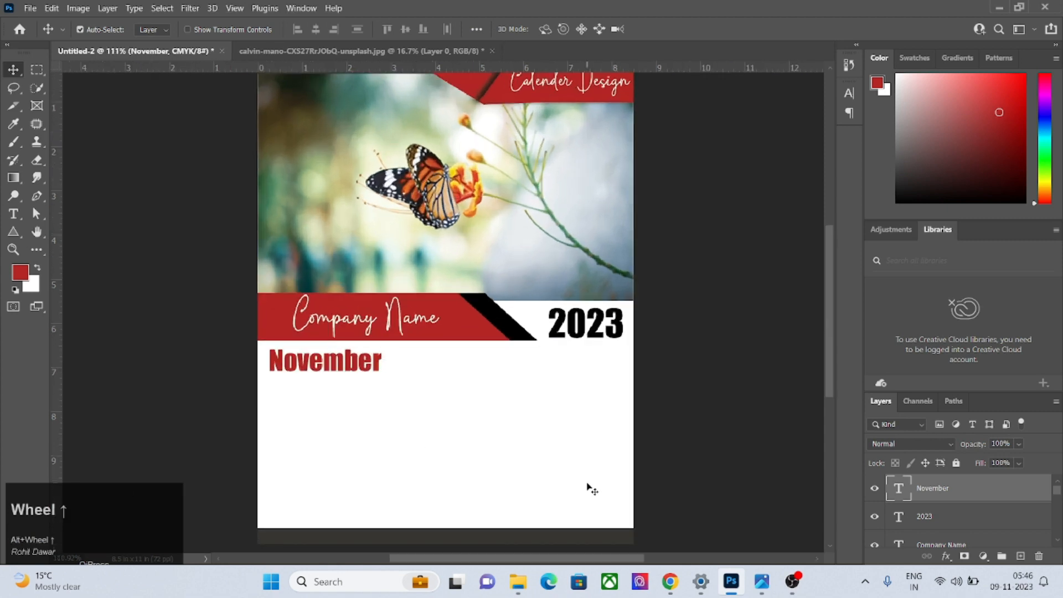
pyautogui.click(767, 582)
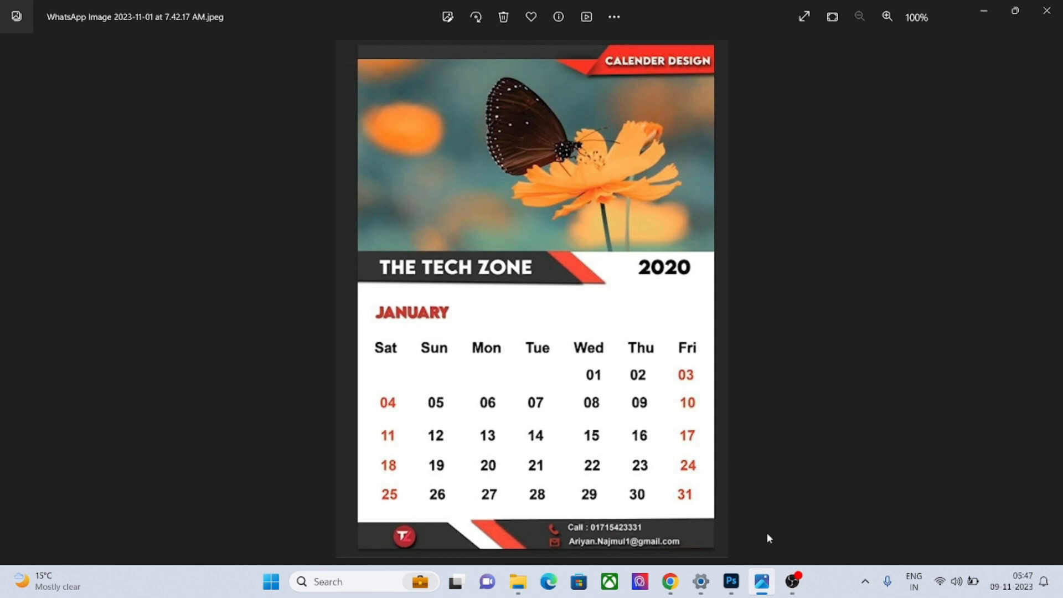
pyautogui.click(764, 585)
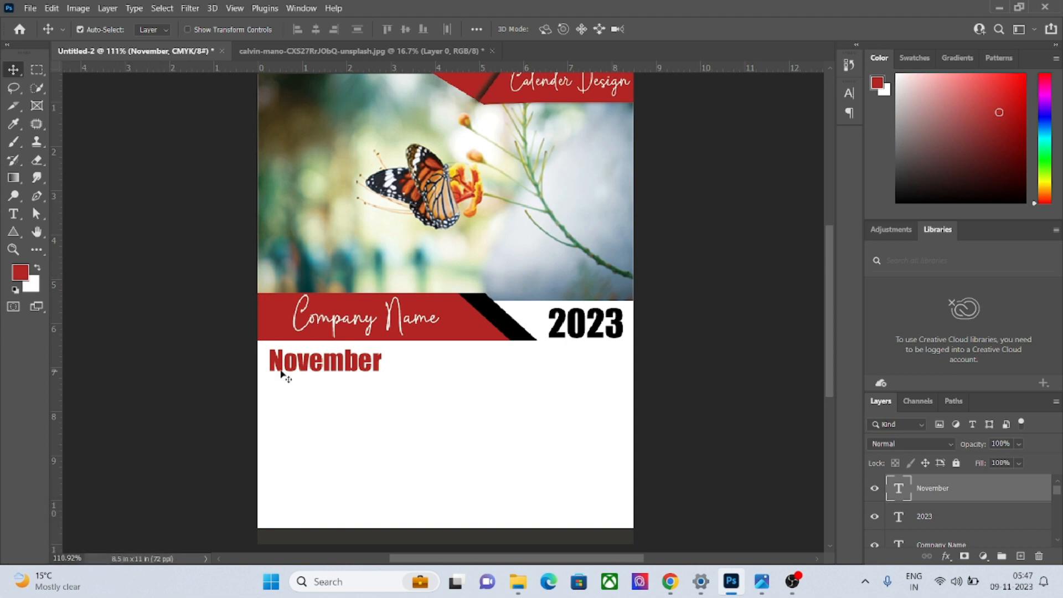
pyautogui.click(15, 213)
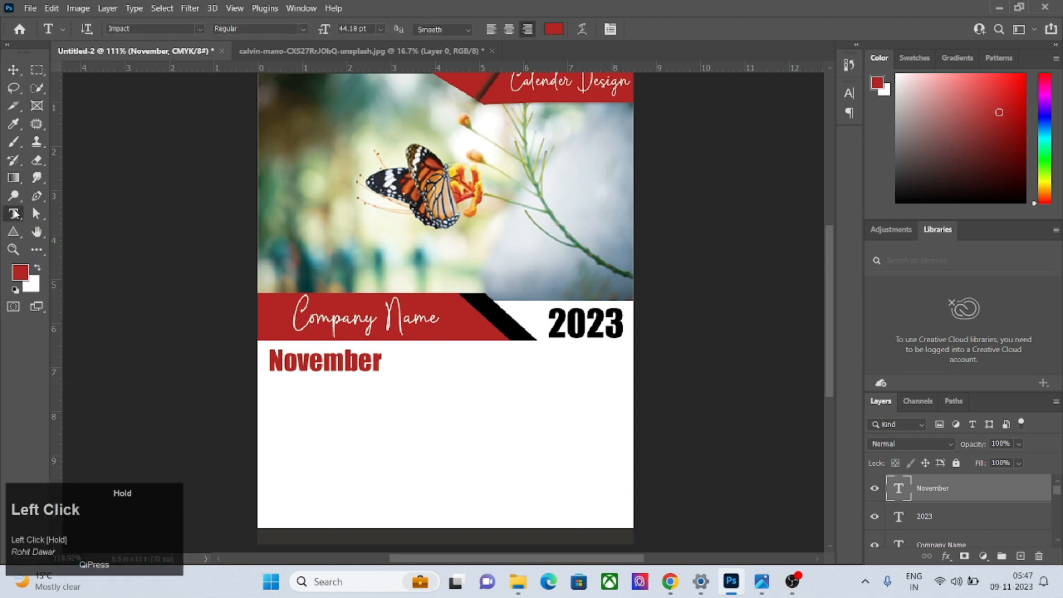
pyautogui.click(16, 217)
pyautogui.click(60, 215)
pyautogui.moveTo(270, 388); pyautogui.dragTo(621, 412)
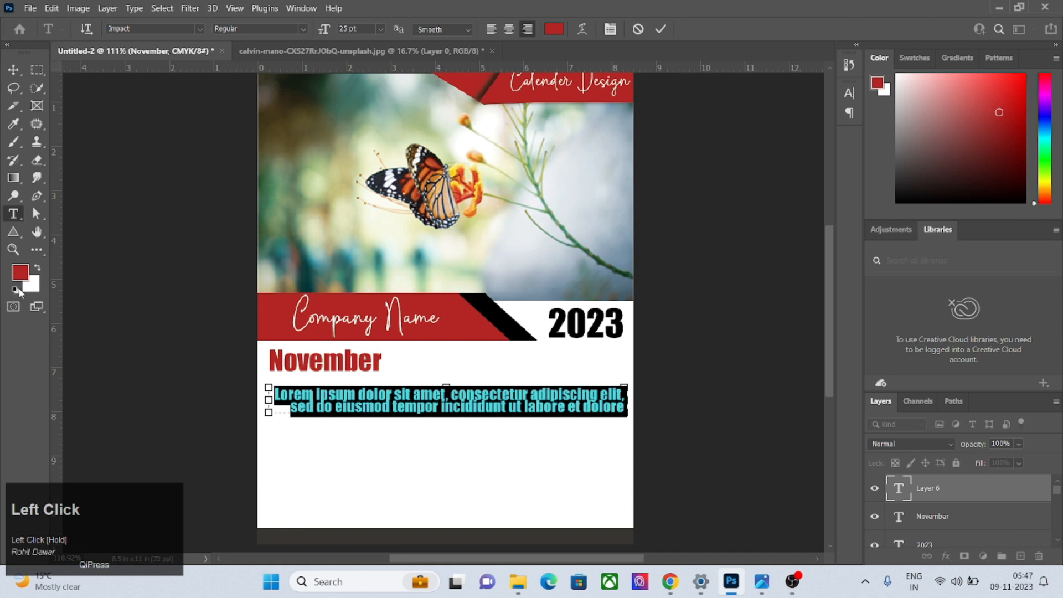
pyautogui.click(15, 290)
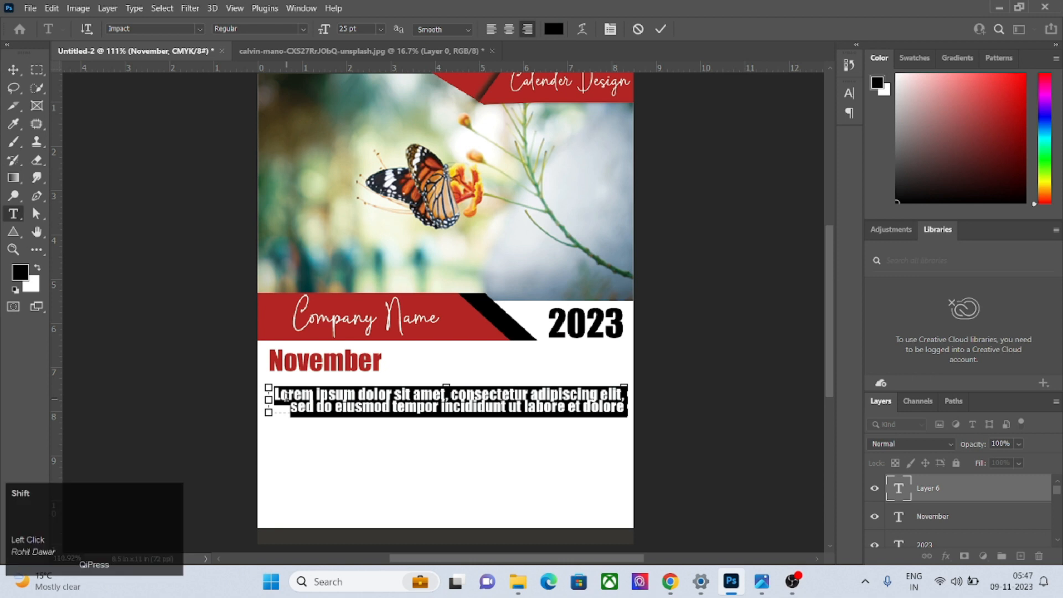
pyautogui.write('SA')
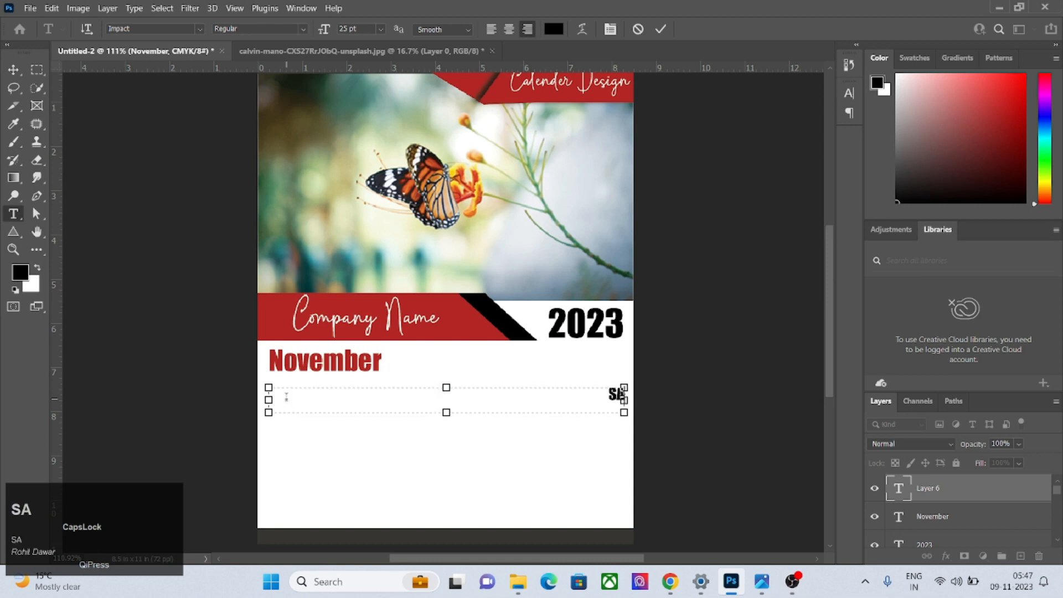
pyautogui.write('T')
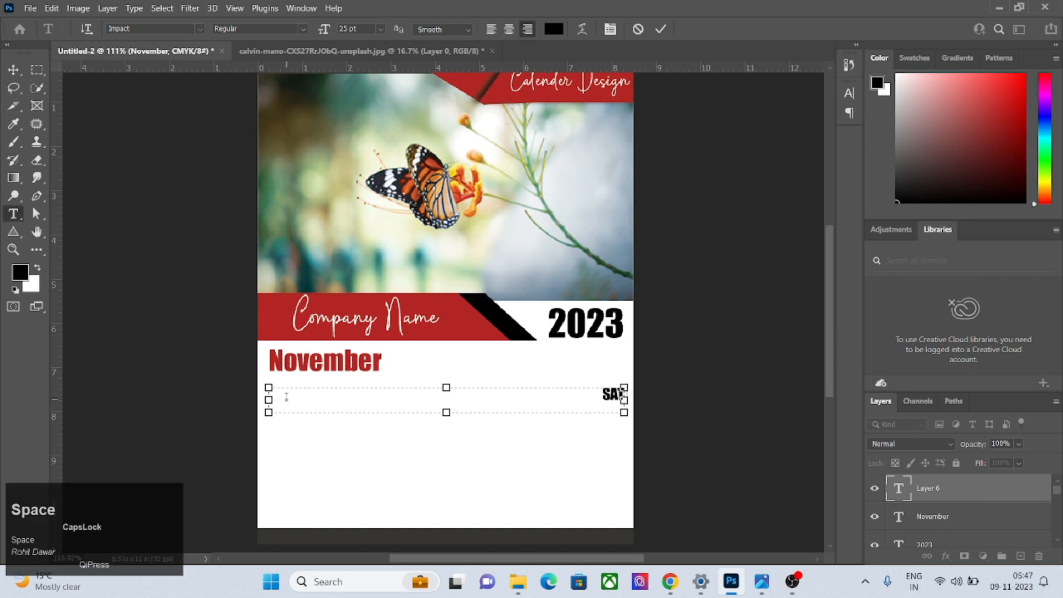
# Reset the "SAT" text's character formatting to the defaults and delete that text layer.
pyautogui.hotkey('ctrl', 'a')
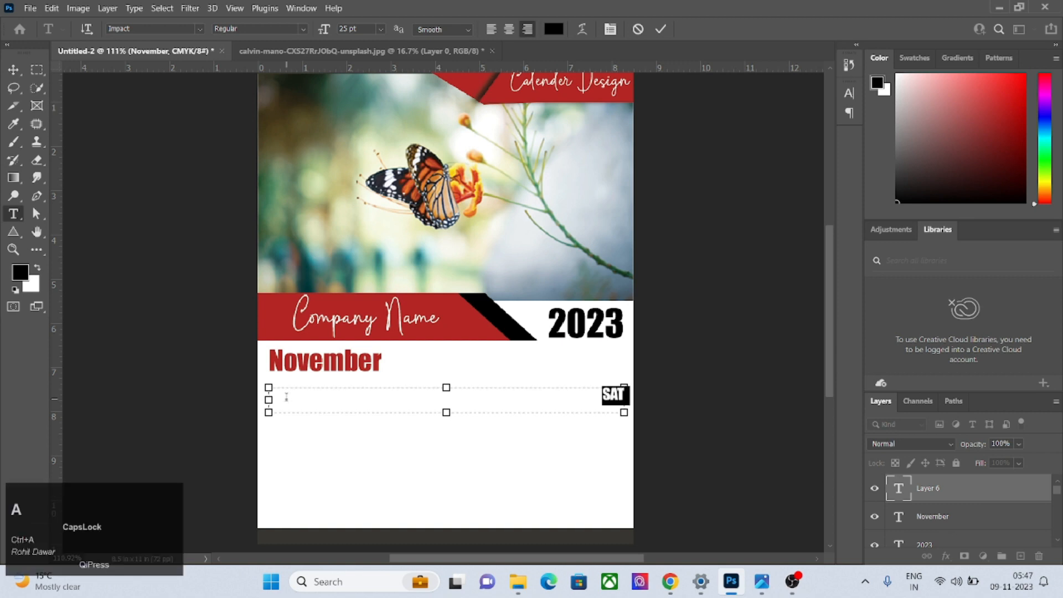
pyautogui.click(610, 30)
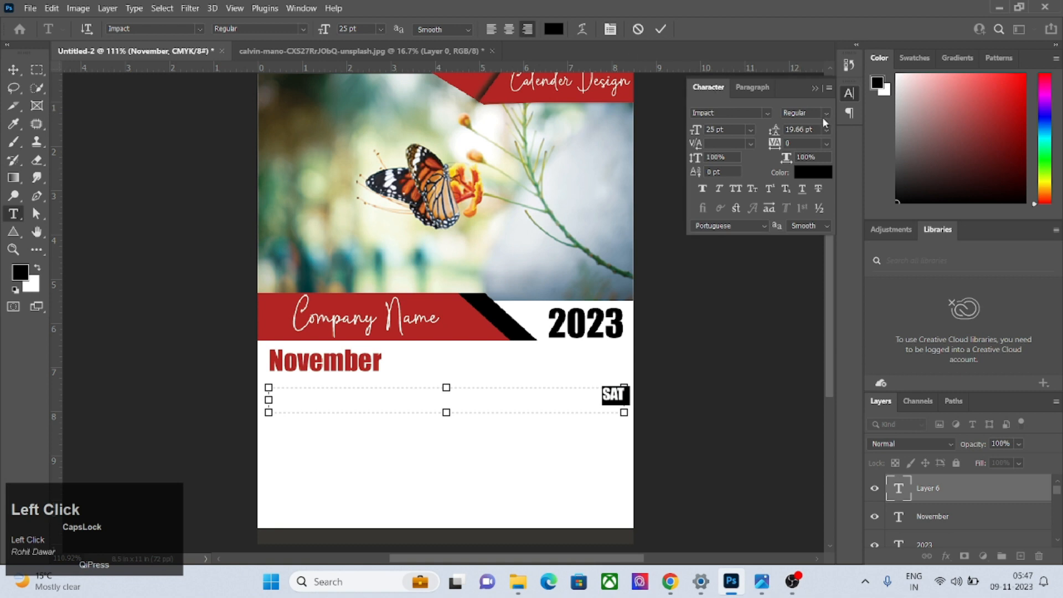
pyautogui.click(829, 88)
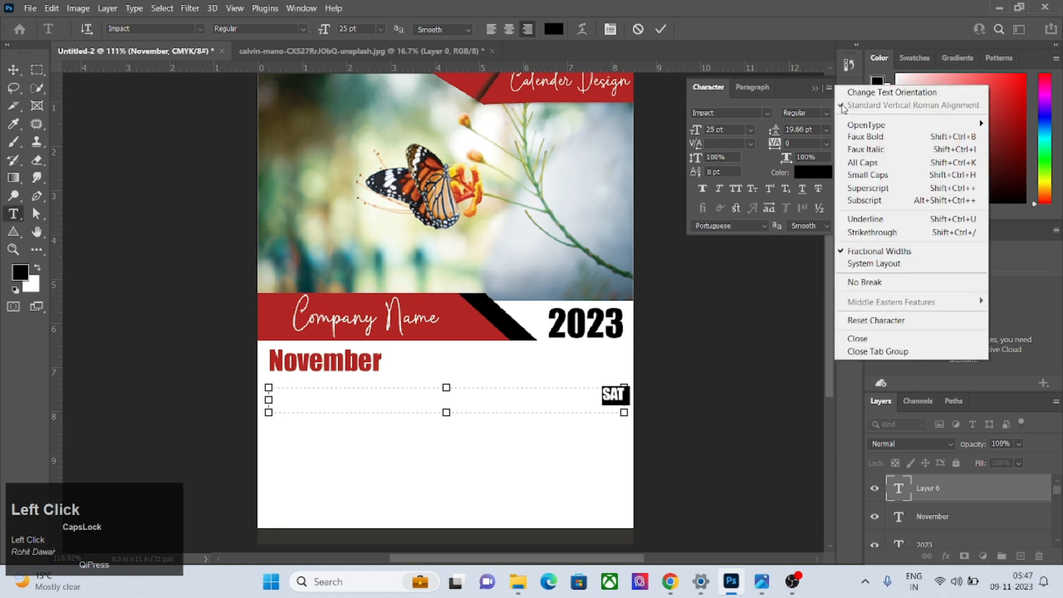
pyautogui.click(857, 324)
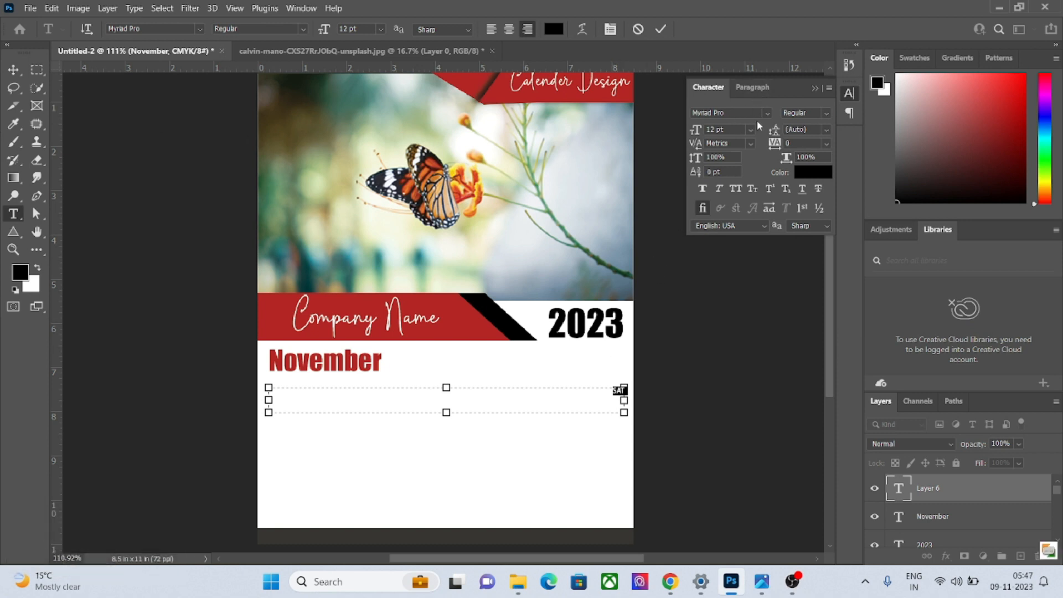
pyautogui.click(13, 69)
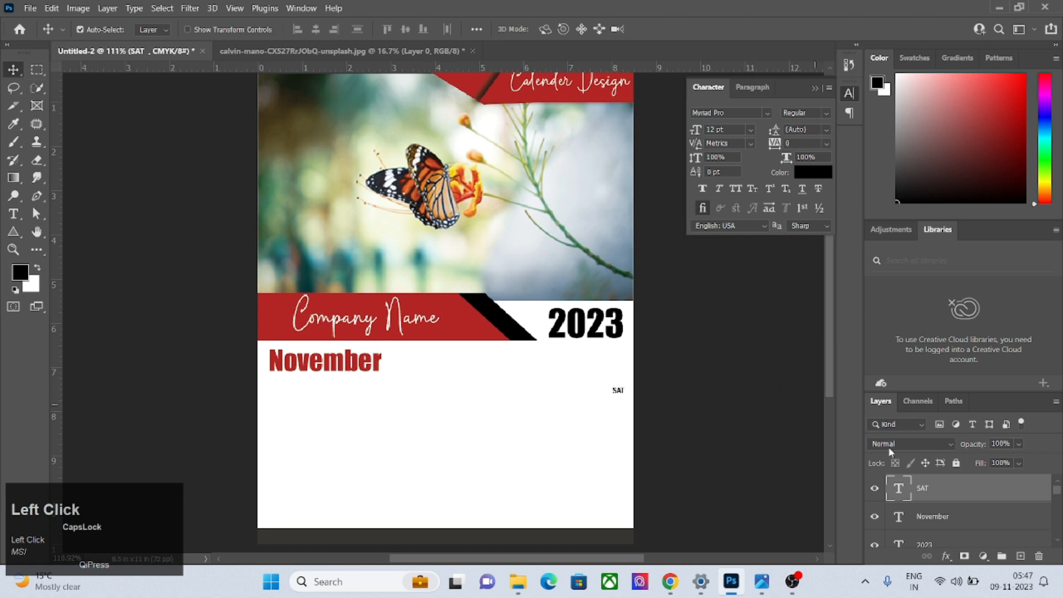
pyautogui.press('Delete')
# Reset the "November" text's character formatting to the defaults and draw a new text box across the page beneath it.
pyautogui.click(830, 88)
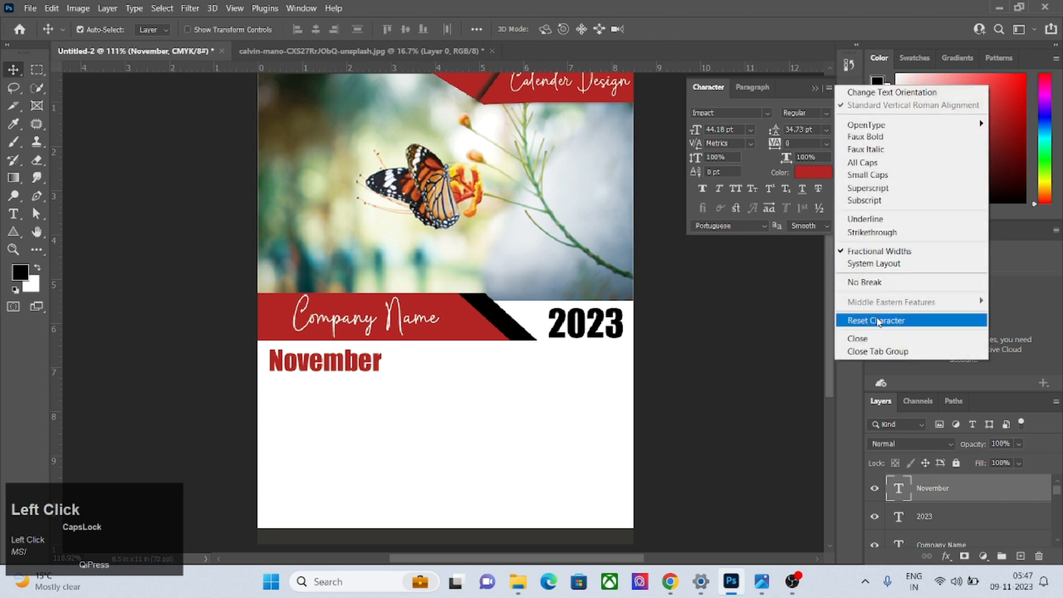
pyautogui.click(877, 321)
pyautogui.click(16, 215)
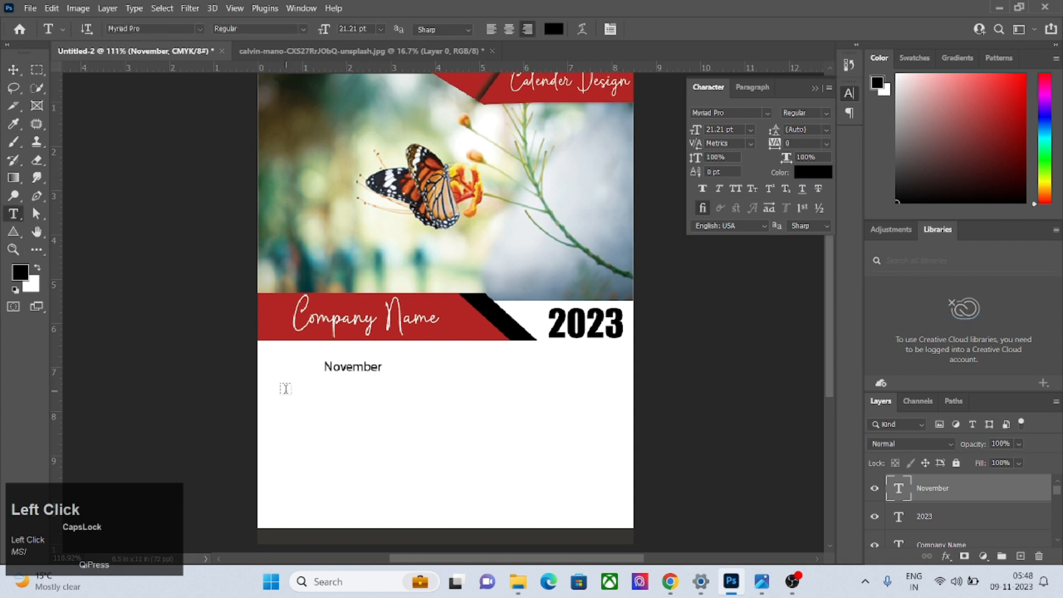
pyautogui.moveTo(272, 394); pyautogui.dragTo(612, 420)
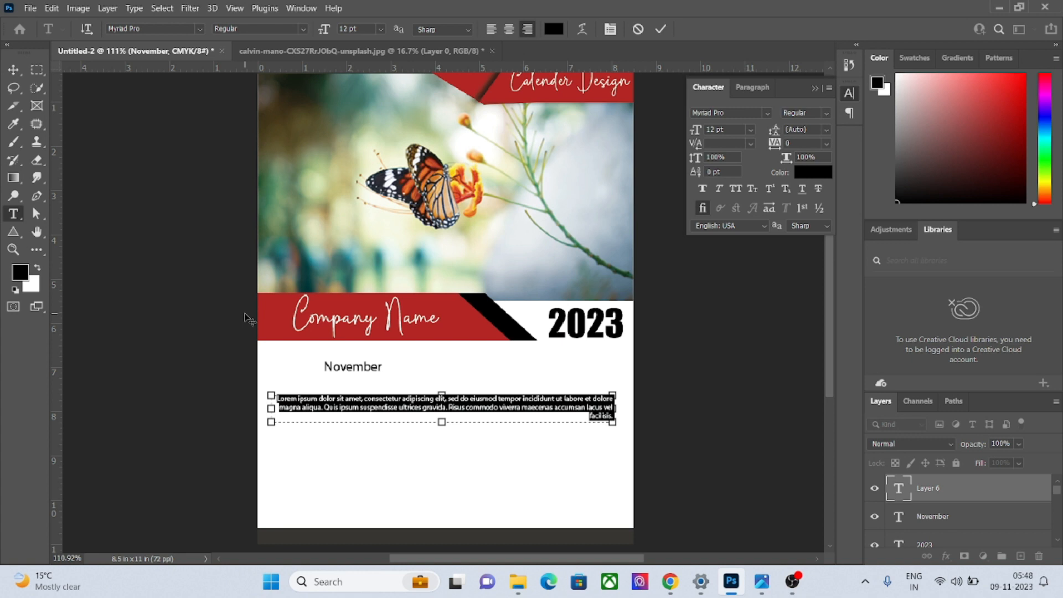
# Replace the placeholder text in the new box with the weekday row "SAT SUN MON TUE WED THU FRI" in capitals.
pyautogui.press('capslock')
pyautogui.press('BackSpace')
pyautogui.write('SAT S')
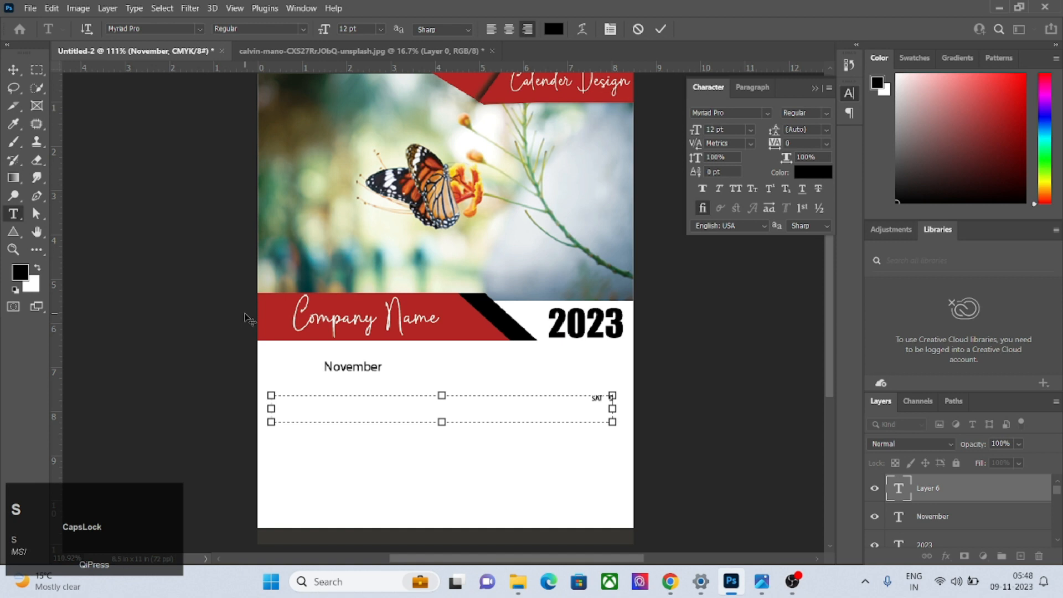
pyautogui.press('BackSpace')
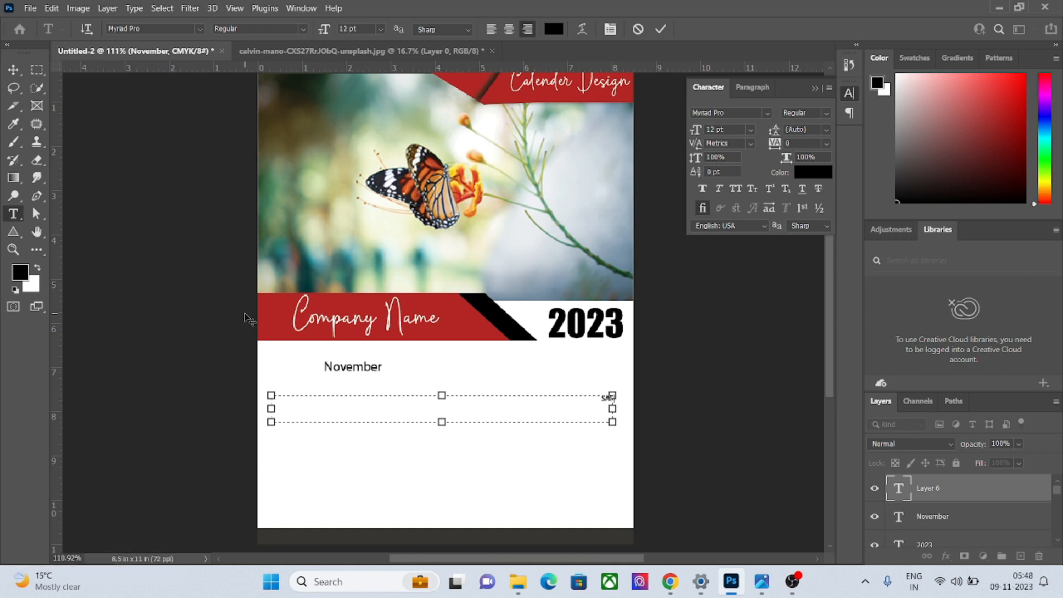
pyautogui.write('SUN')
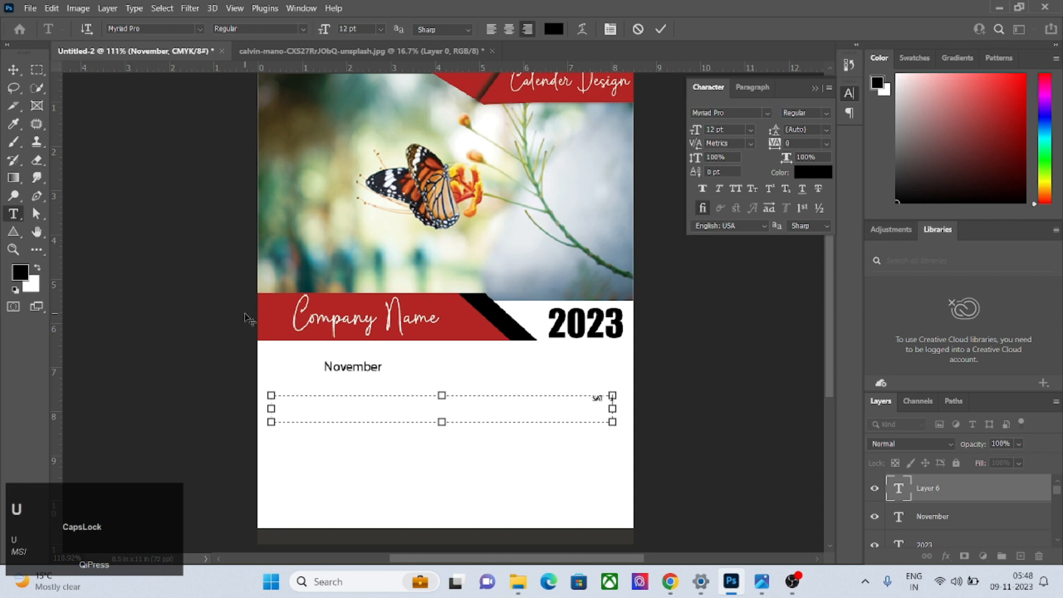
pyautogui.press('BackSpace')
pyautogui.press('BackSpace')
pyautogui.press('BackSpace')
pyautogui.write('SUN ')
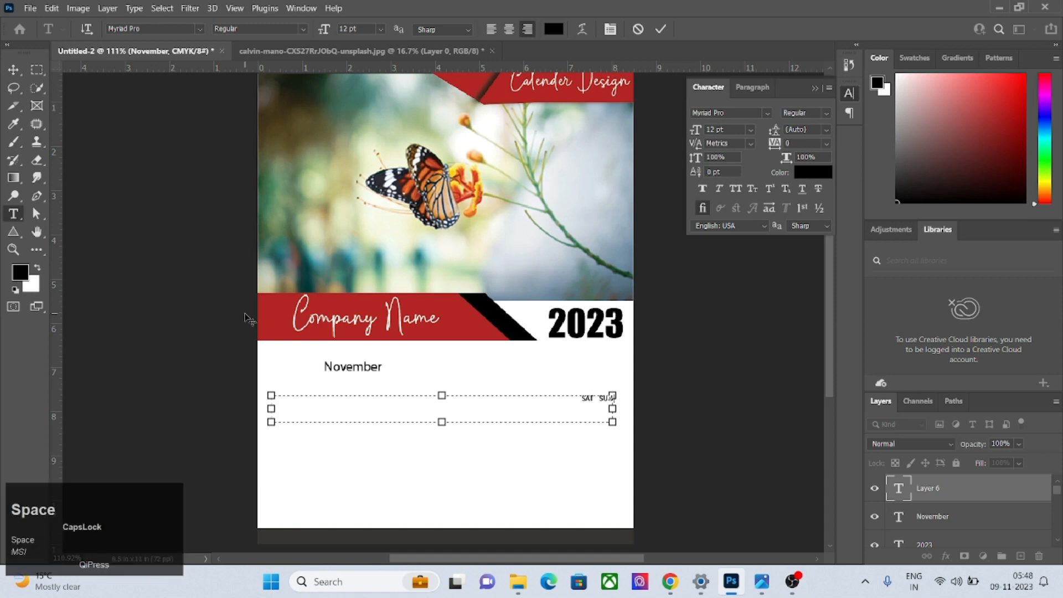
pyautogui.write('MON')
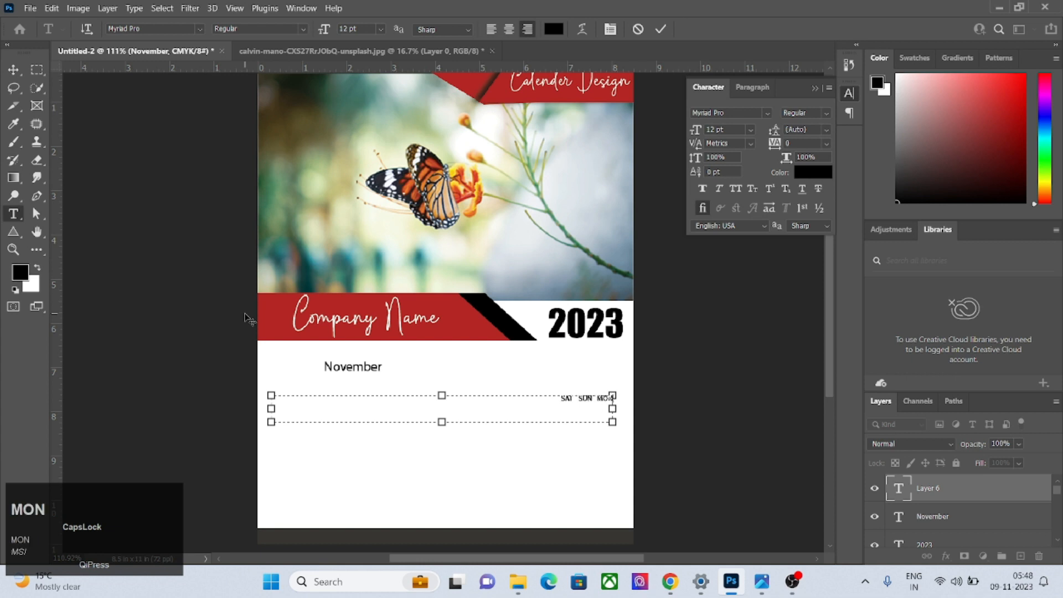
pyautogui.write(' TUE')
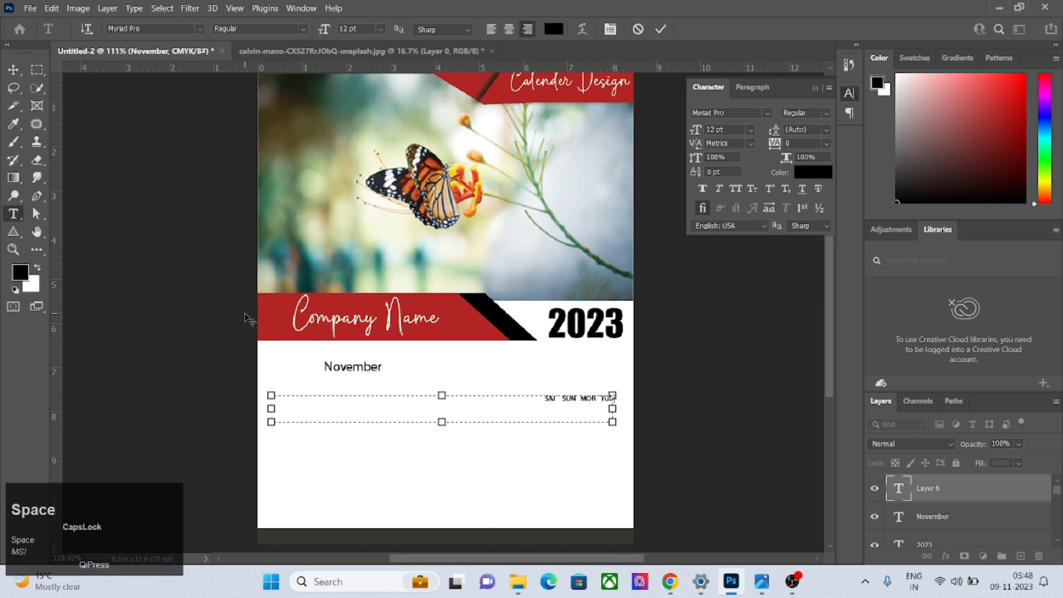
pyautogui.write(' WED THU')
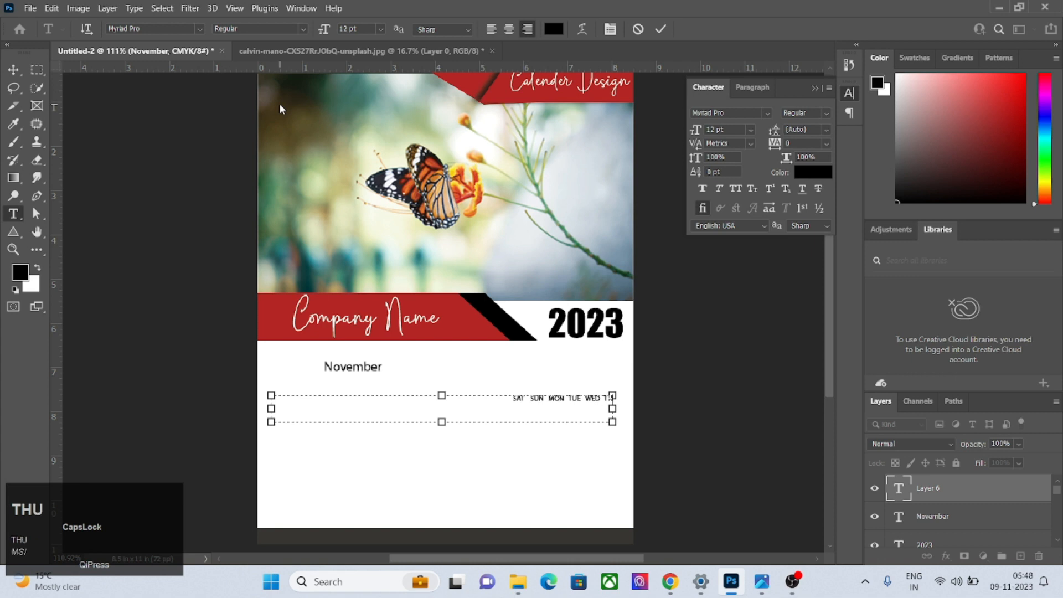
pyautogui.write(' FRI')
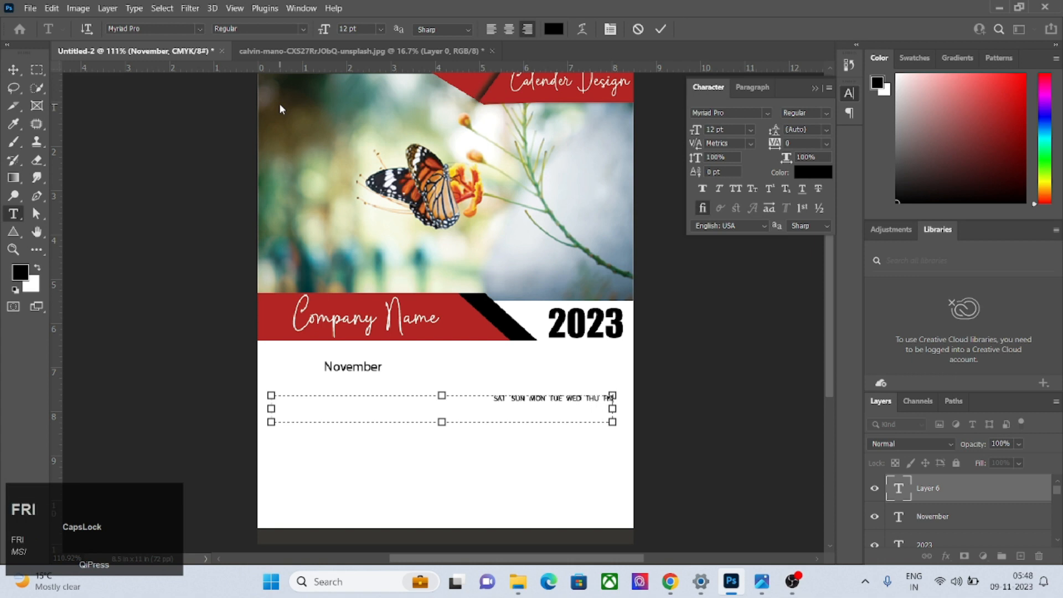
# Set the font size of the whole weekday row to 34 pt.
pyautogui.moveTo(493, 399); pyautogui.dragTo(614, 399)
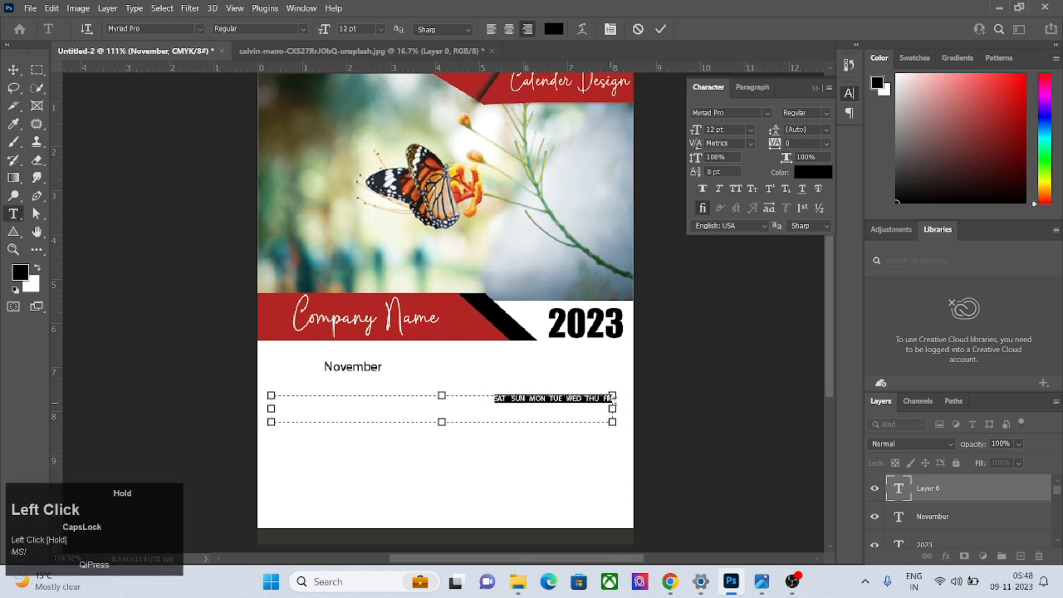
pyautogui.click(724, 130)
pyautogui.scroll(10, 726, 129)
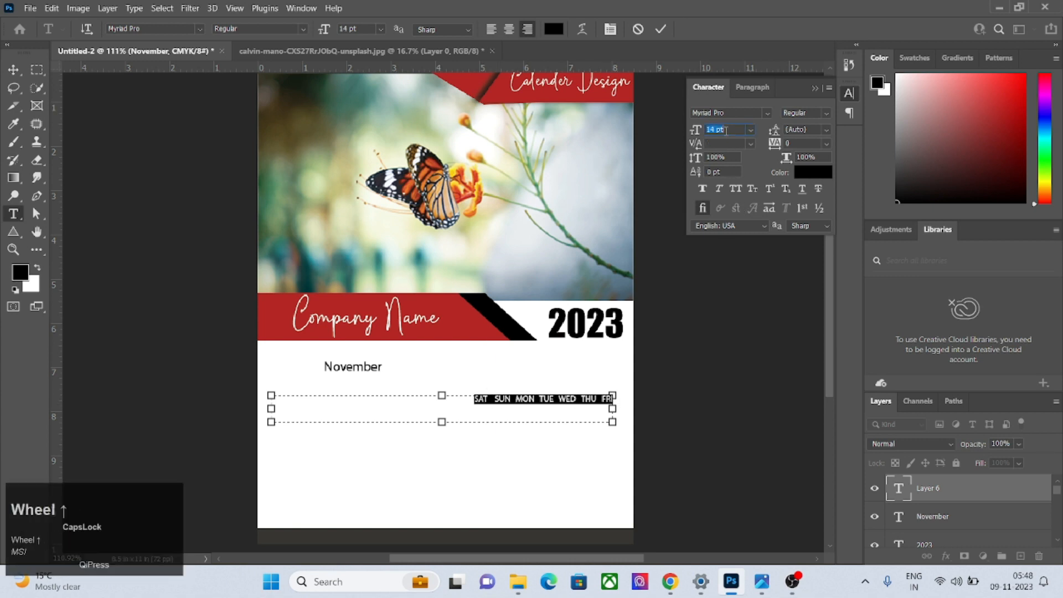
pyautogui.scroll(11, 726, 130)
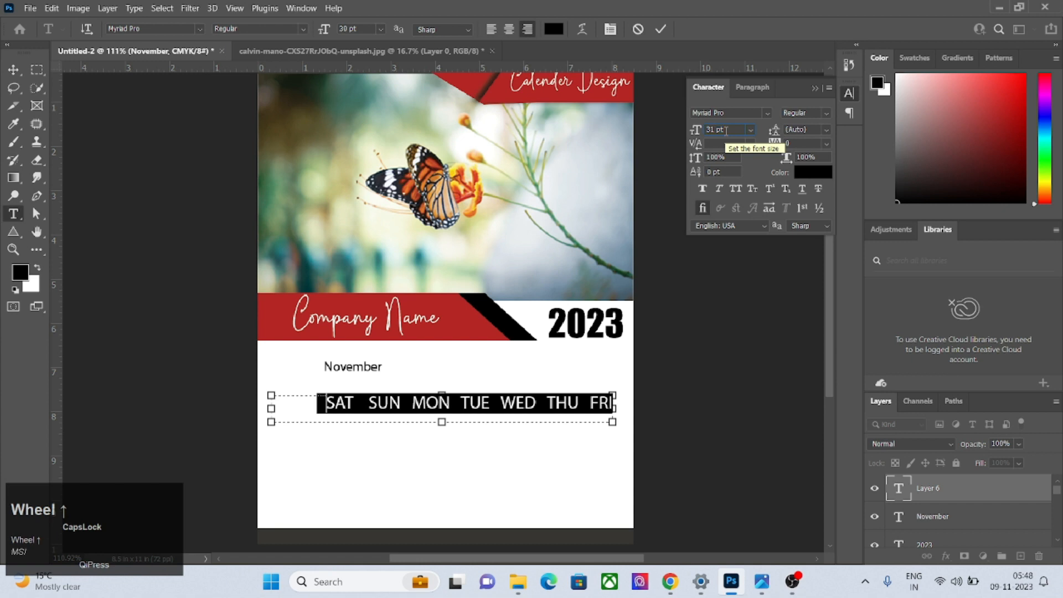
pyautogui.scroll(1, 726, 130)
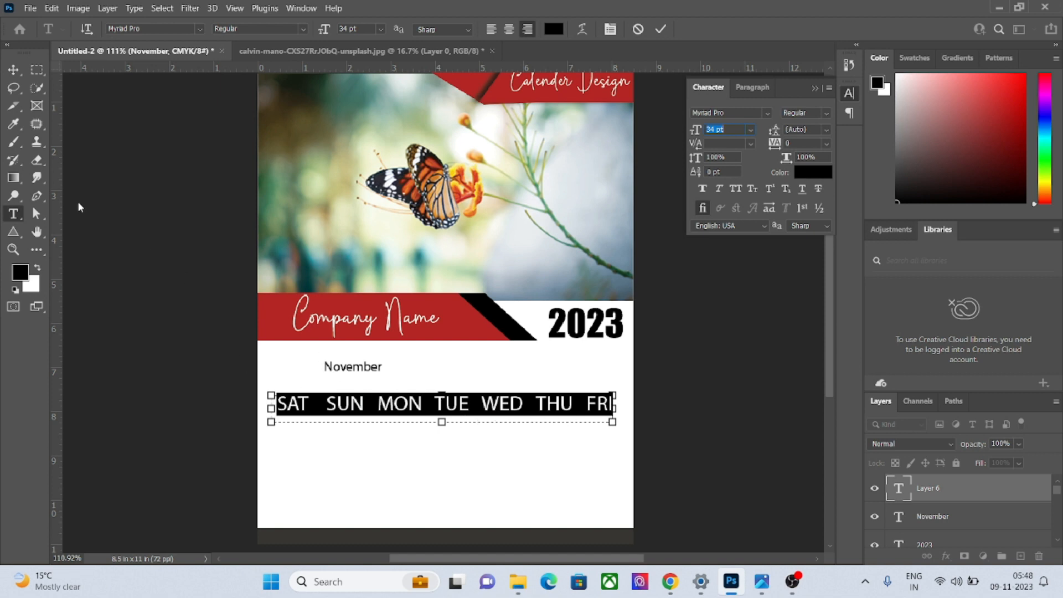
pyautogui.click(13, 69)
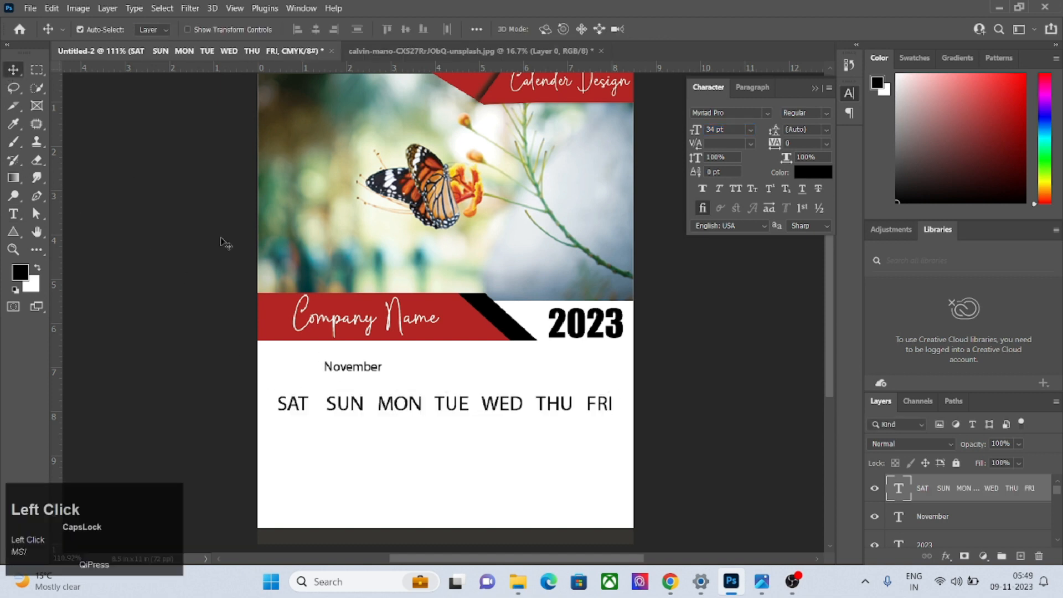
# Move the weekday row up just below "November" and scale it to about 42 pt so it spans the page width.
pyautogui.moveTo(362, 410); pyautogui.dragTo(349, 393)
pyautogui.hotkey('ctrl', 't')
pyautogui.moveTo(603, 406); pyautogui.dragTo(629, 412)
pyautogui.press('Return')
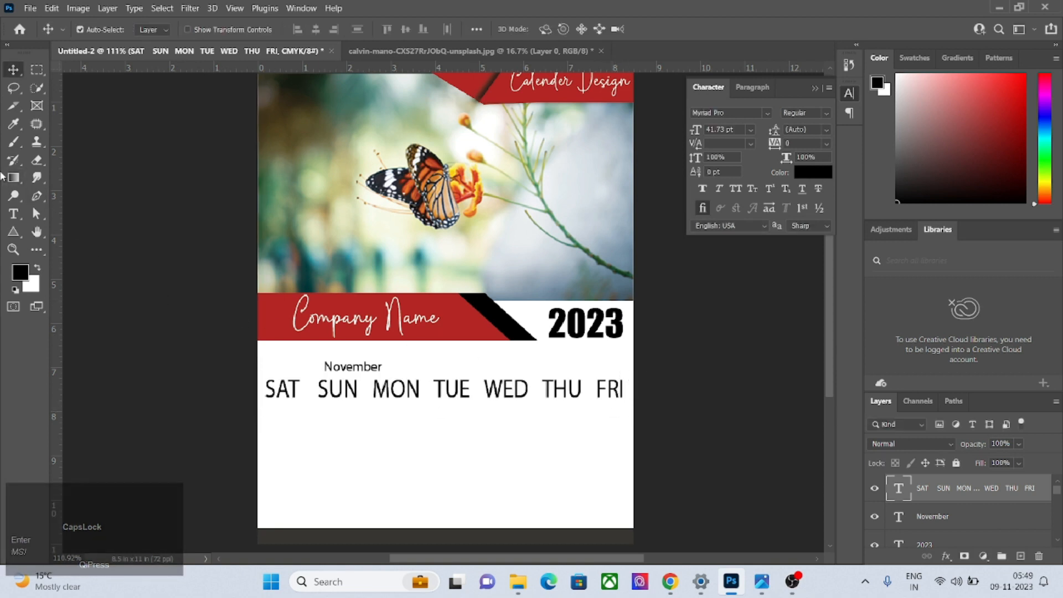
# Recolour the "November" text with the red b22624 sampled from the company-name strip.
pyautogui.click(13, 213)
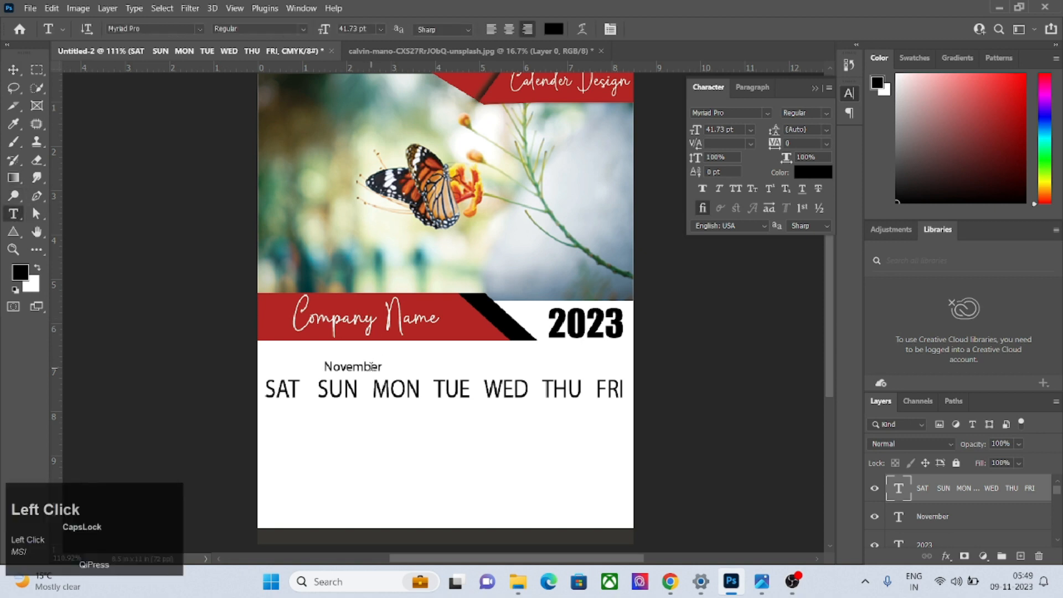
pyautogui.click(352, 364)
pyautogui.hotkey('ctrl', 'a')
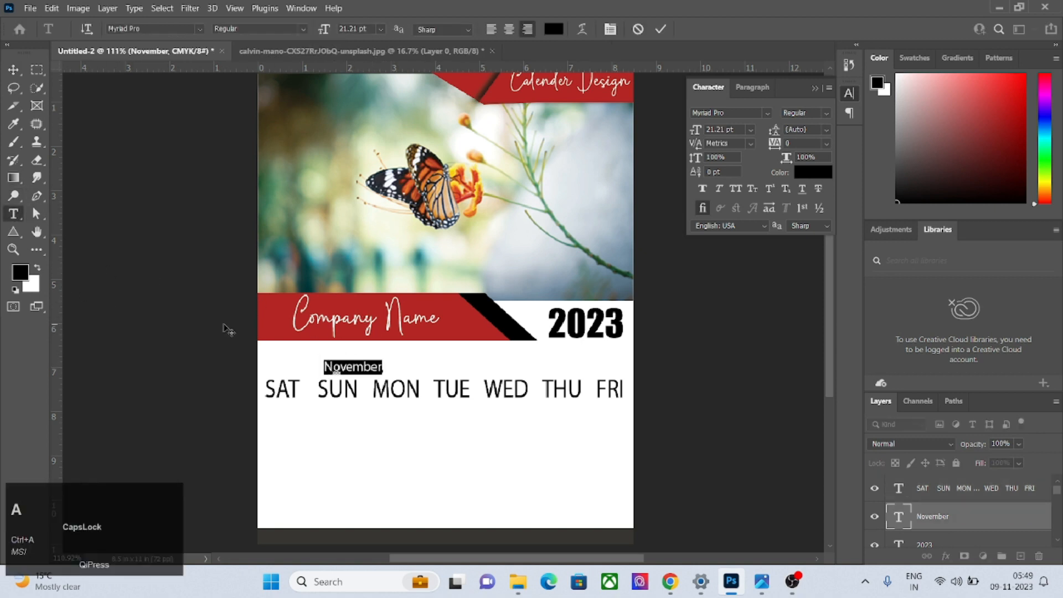
pyautogui.click(20, 272)
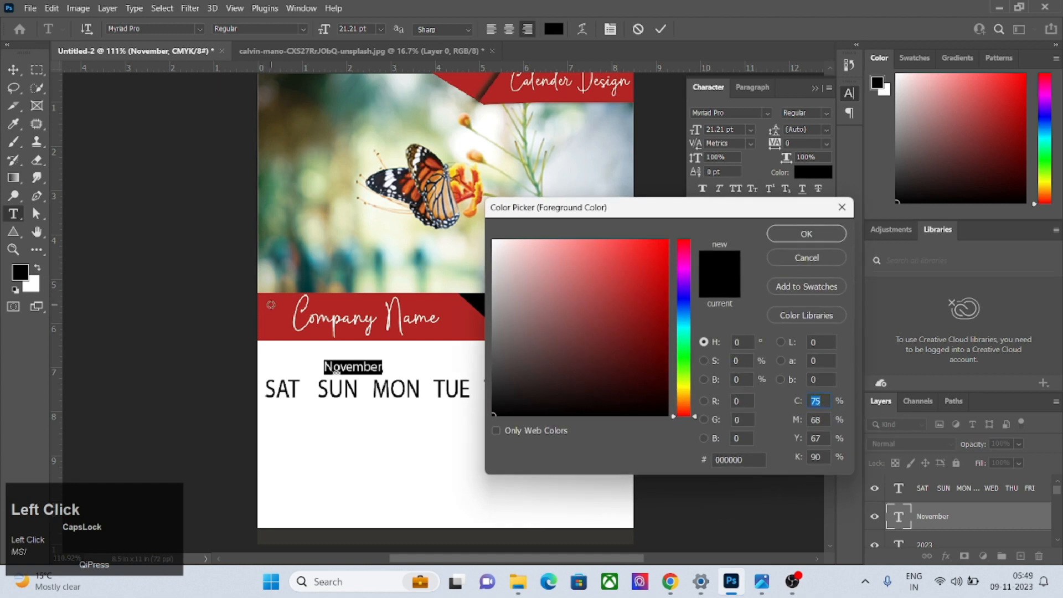
pyautogui.click(271, 305)
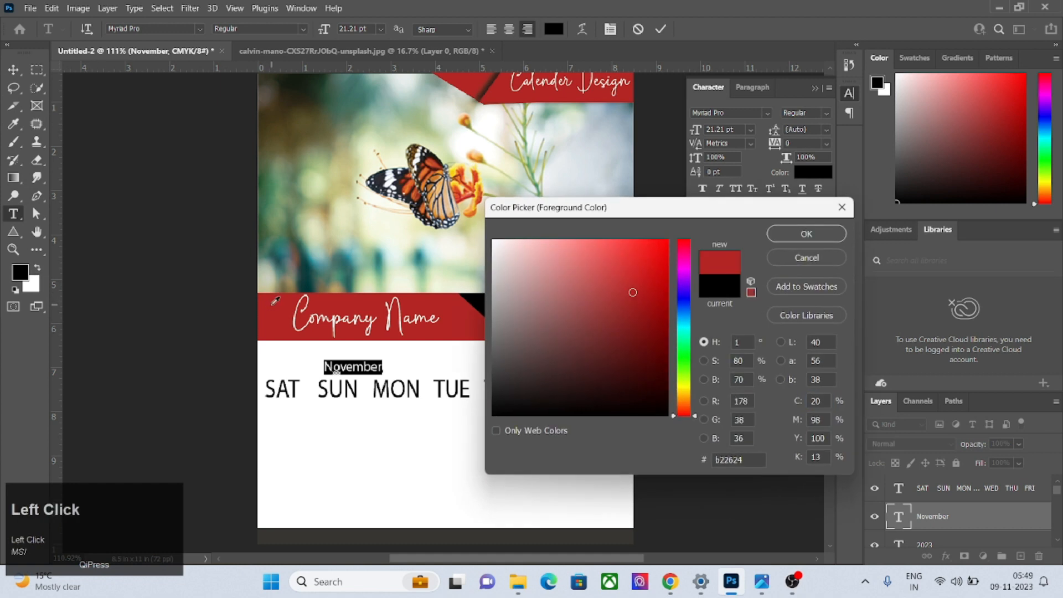
pyautogui.click(806, 234)
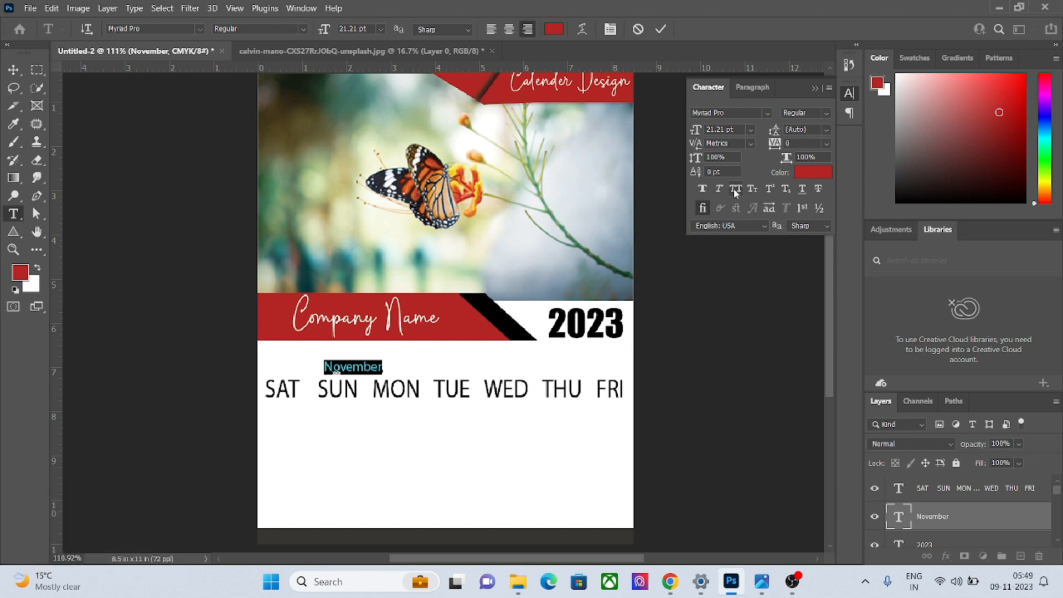
# Apply Faux Bold and the Impact Regular font to the "November" text.
pyautogui.click(702, 188)
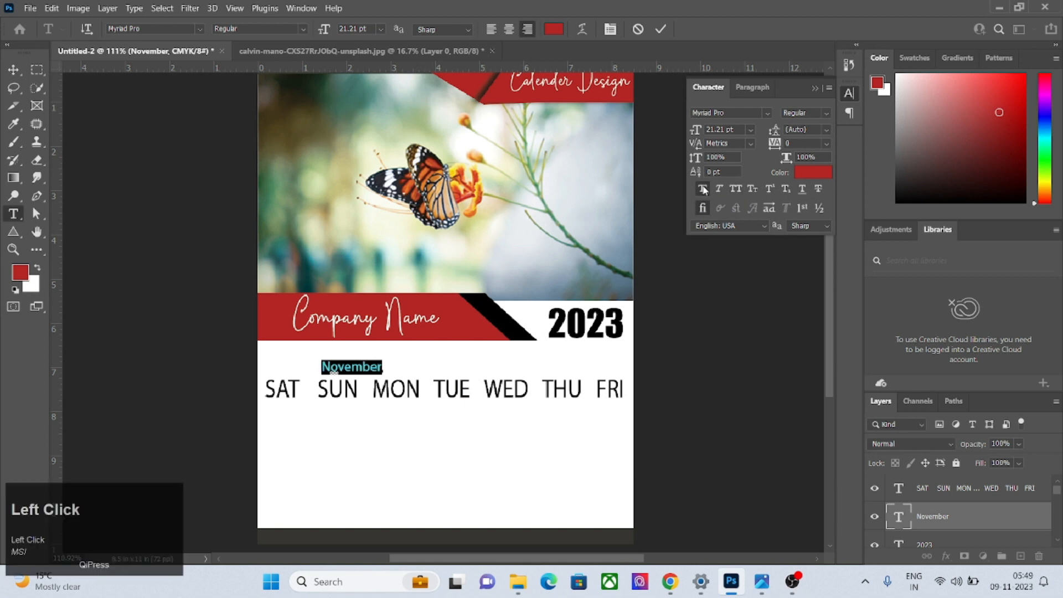
pyautogui.click(728, 112)
pyautogui.write('im')
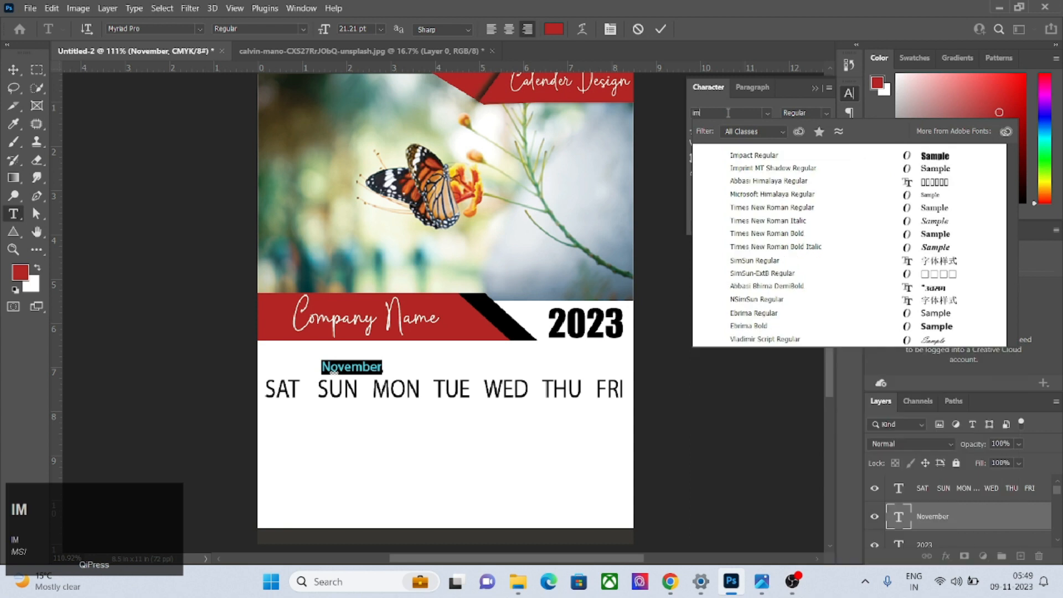
pyautogui.click(747, 154)
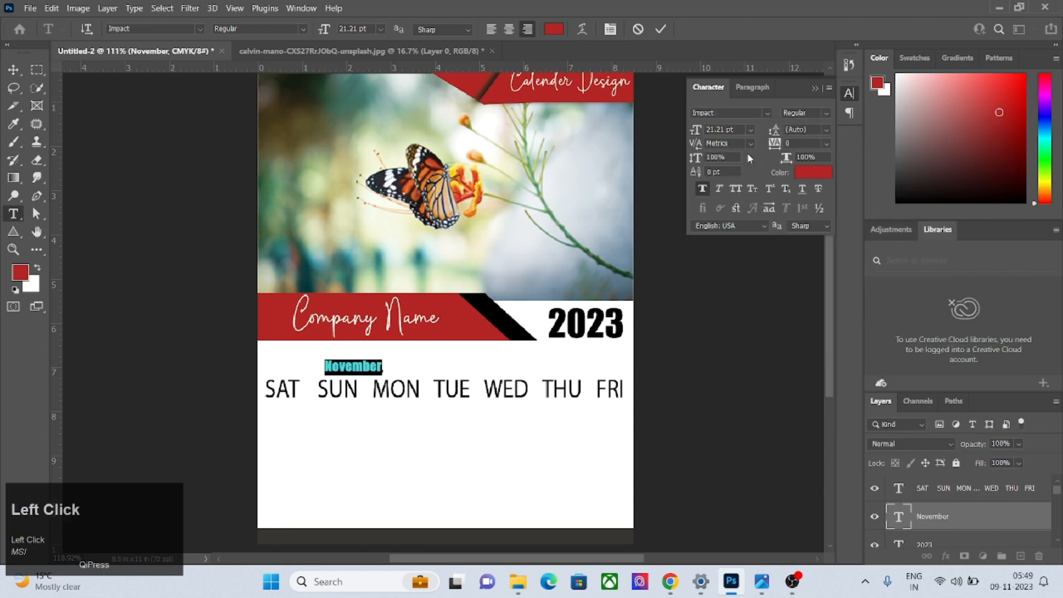
# Scale the "November" text to about 36 pt and place it near the page's left edge, between the strip and the weekday row.
pyautogui.click(13, 69)
pyautogui.hotkey('ctrl', 't')
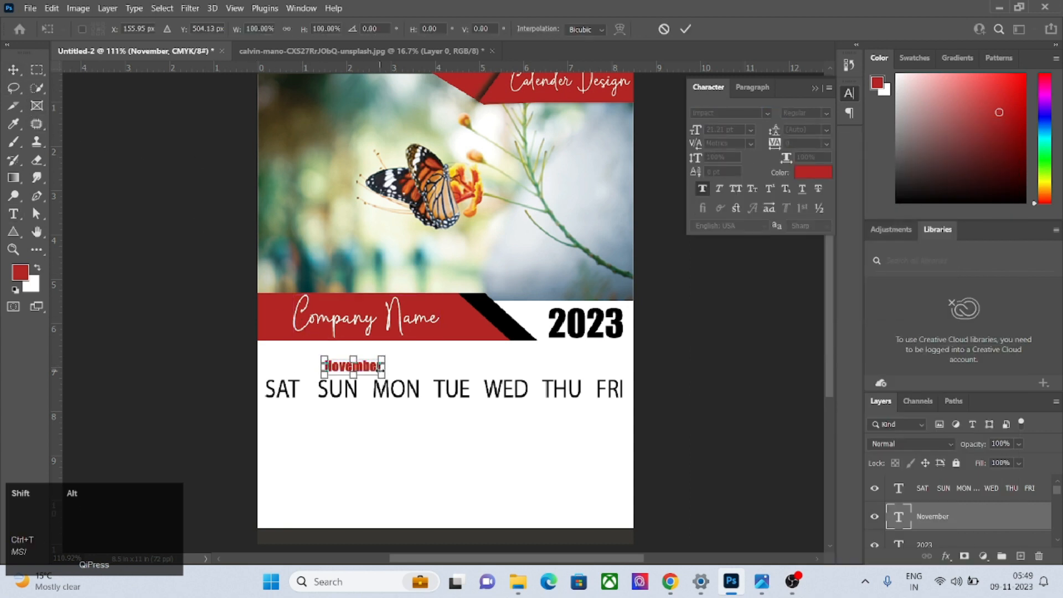
pyautogui.moveTo(381, 376); pyautogui.dragTo(343, 369)
pyautogui.press('Return')
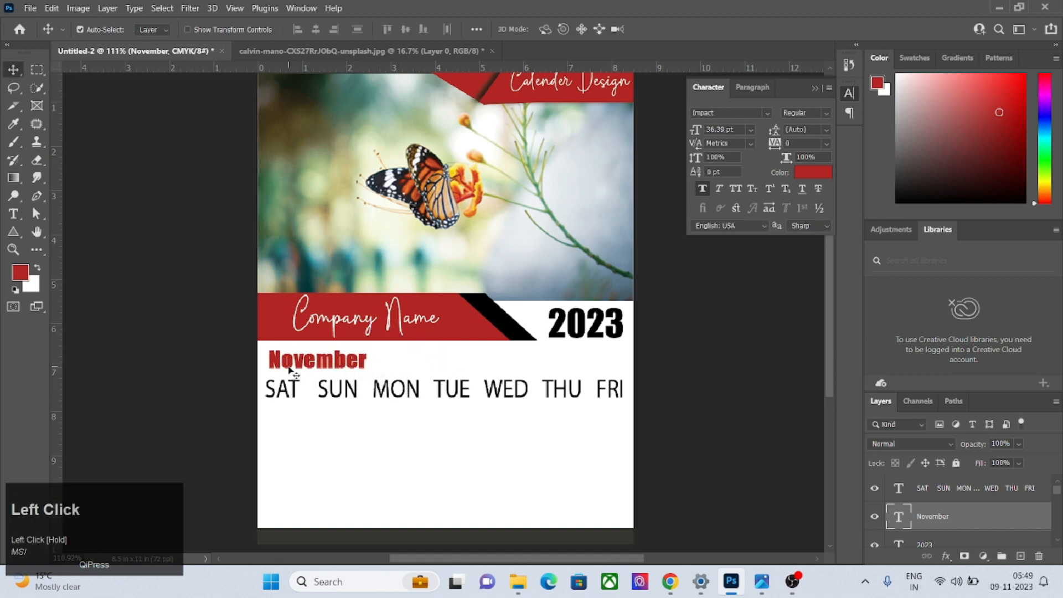
# Try closing the gap between "SAT" and "SUN" and setting the weekday row to 40 pt in a wider text box, and undo these edits.
pyautogui.click(14, 214)
pyautogui.click(484, 397)
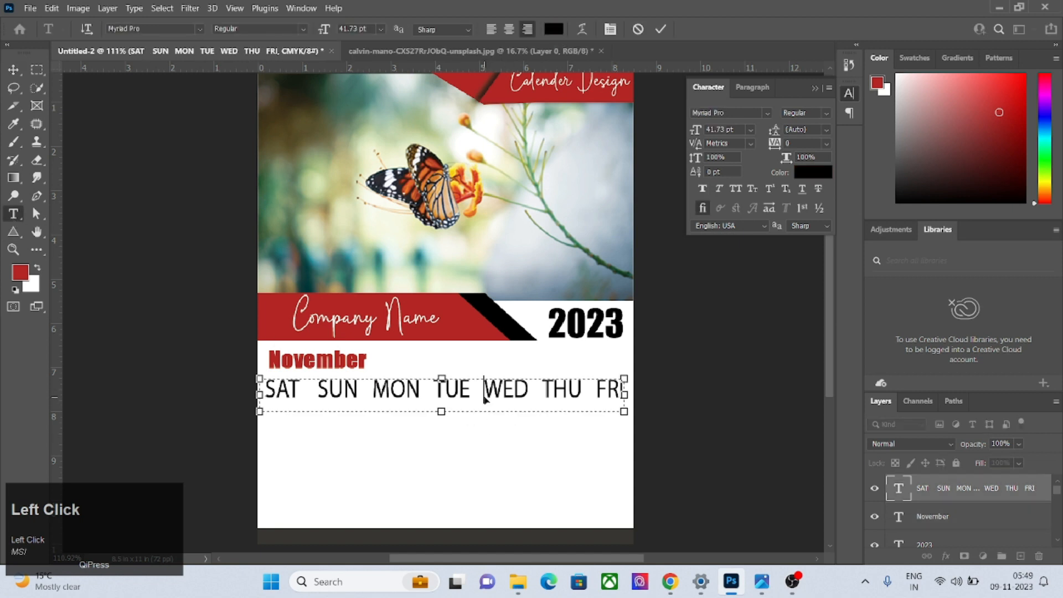
pyautogui.hotkey('ctrl', 'a')
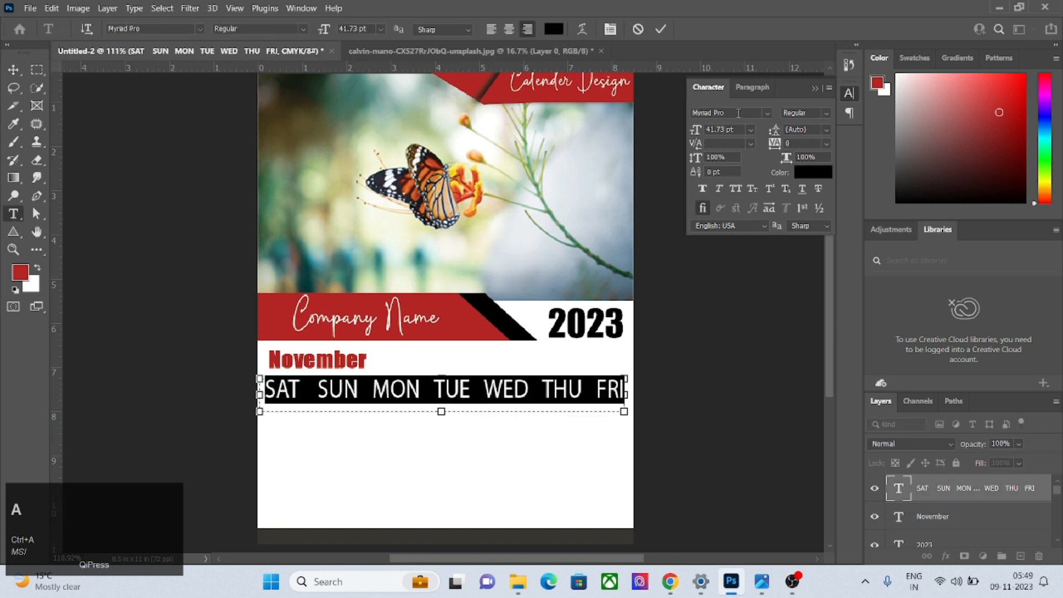
pyautogui.click(323, 388)
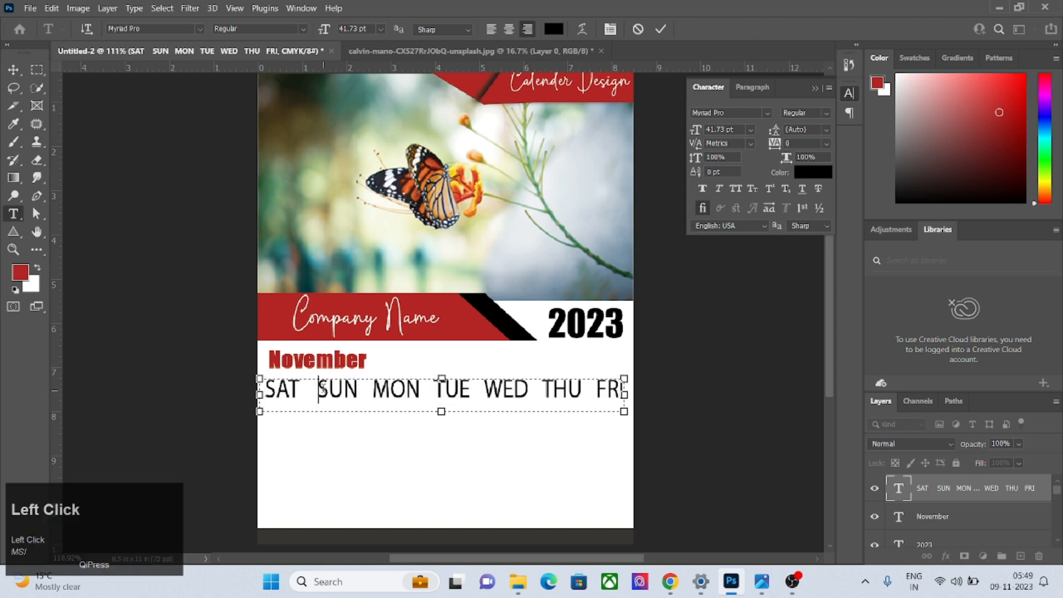
pyautogui.press('BackSpace')
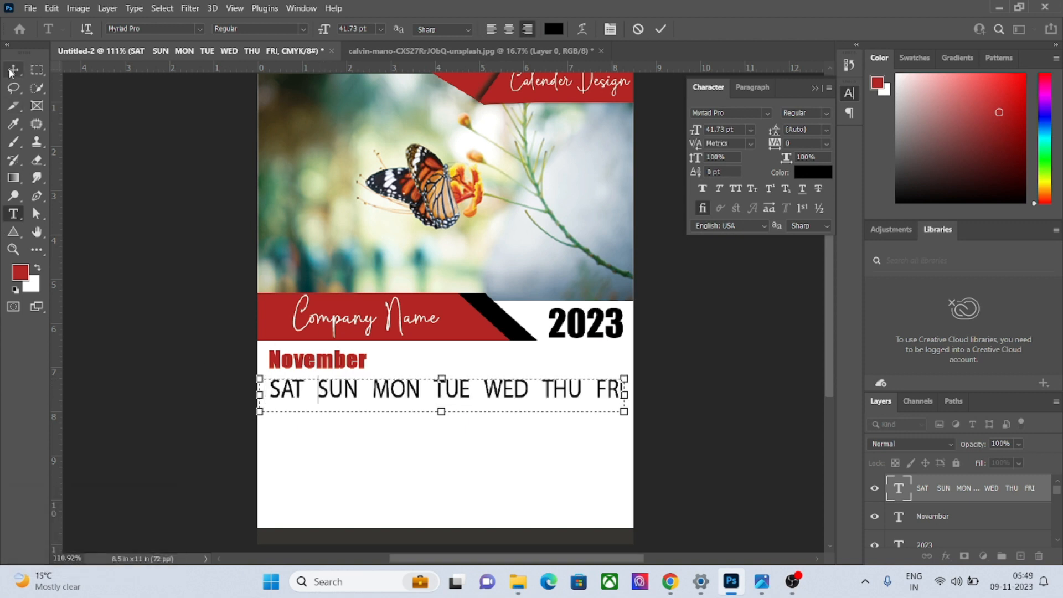
pyautogui.press('ctrl')
pyautogui.hotkey('ctrl', 'a')
pyautogui.click(741, 129)
pyautogui.scroll(-2, 741, 129)
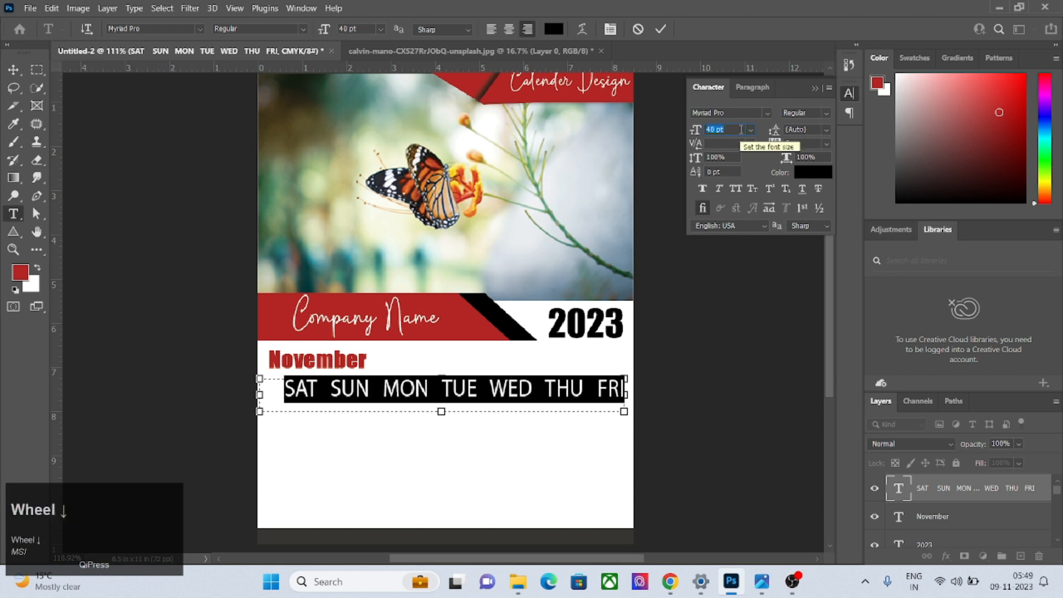
pyautogui.moveTo(260, 394); pyautogui.dragTo(239, 394)
pyautogui.press('Return')
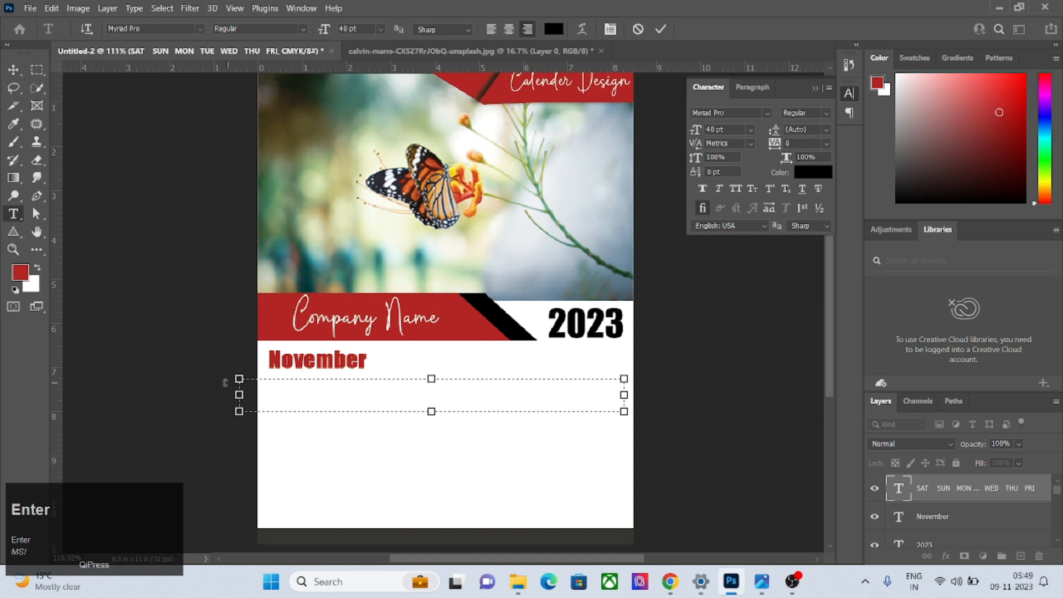
pyautogui.click(16, 69)
pyautogui.hotkey('ctrl', 'z')
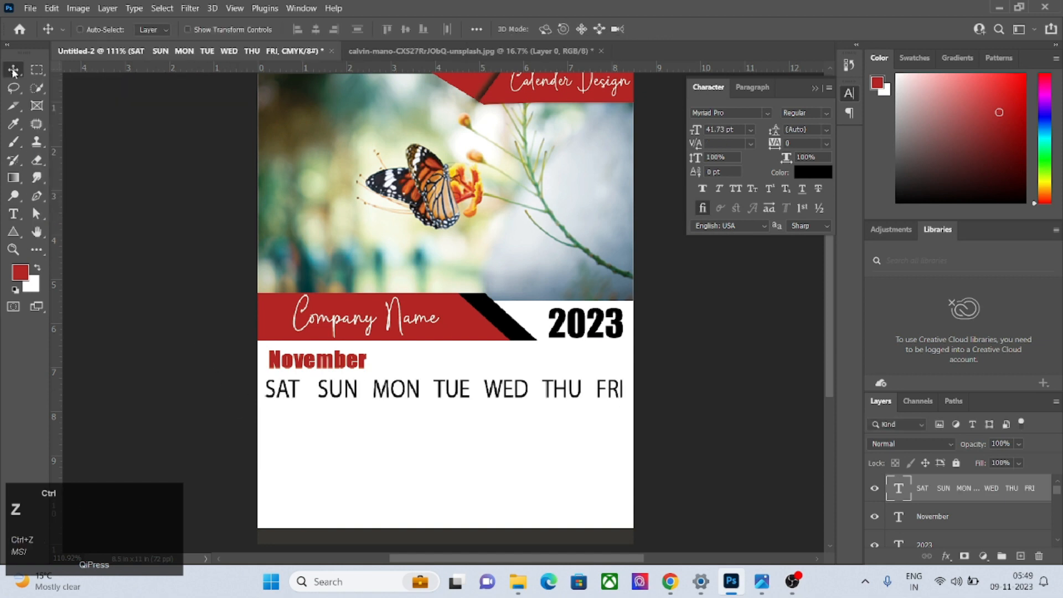
# Nudge the weekday row slightly upward, closer to the "November" heading.
pyautogui.press('Up')
pyautogui.press('Up')
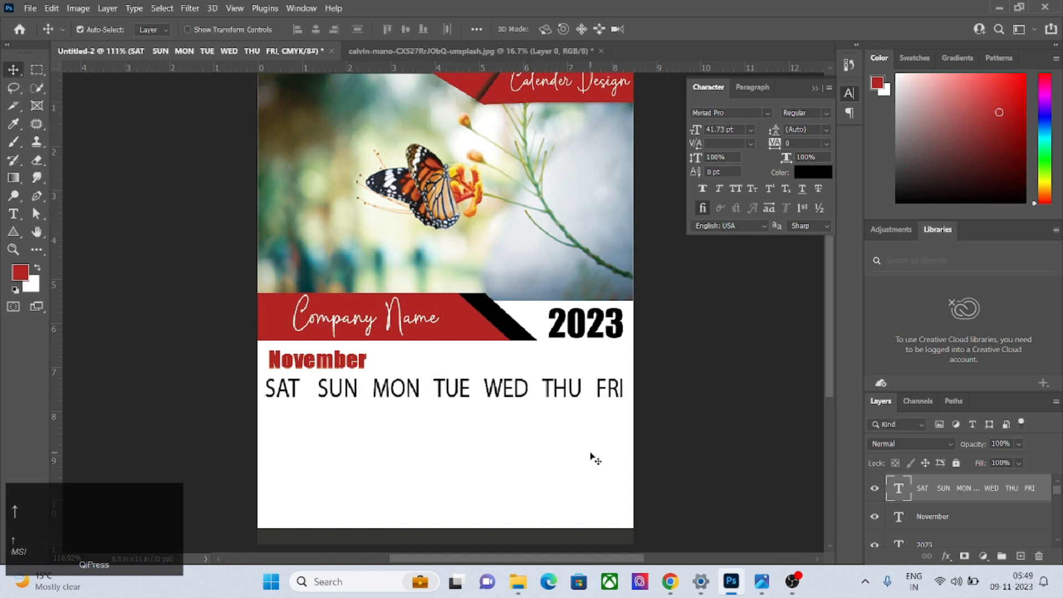
# Nudge the weekday row slightly left and draw a text box on a new layer beneath it, spanning the row's width.
pyautogui.press('Left')
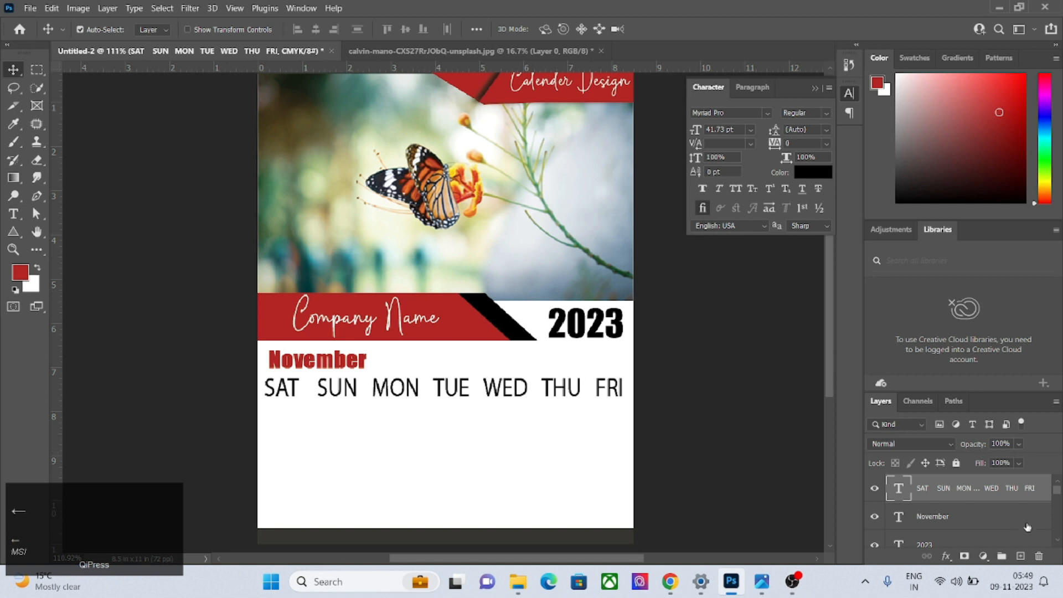
pyautogui.click(1020, 556)
pyautogui.click(13, 214)
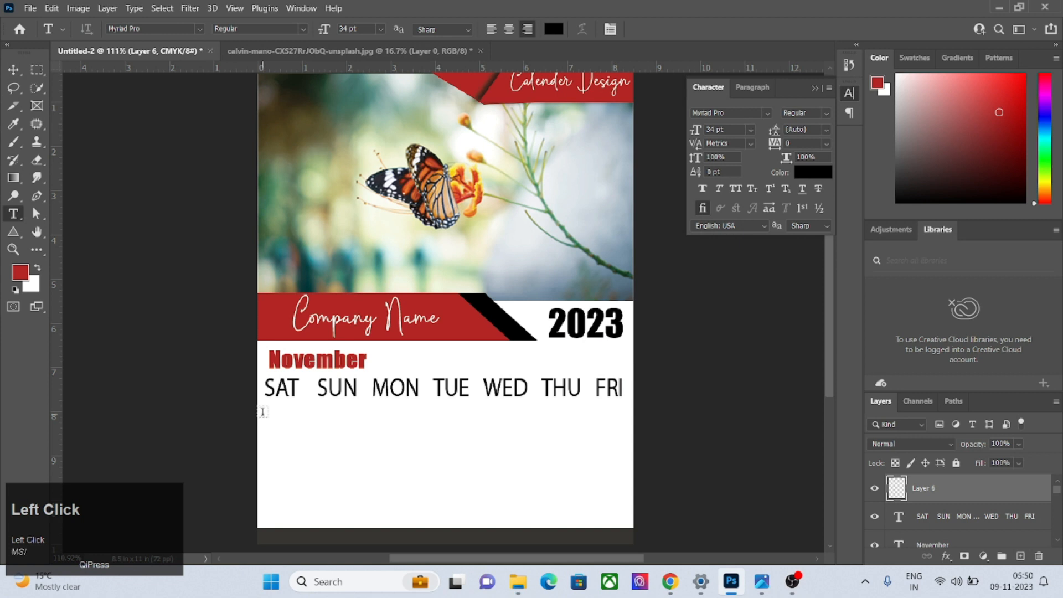
pyautogui.moveTo(265, 411); pyautogui.dragTo(621, 440)
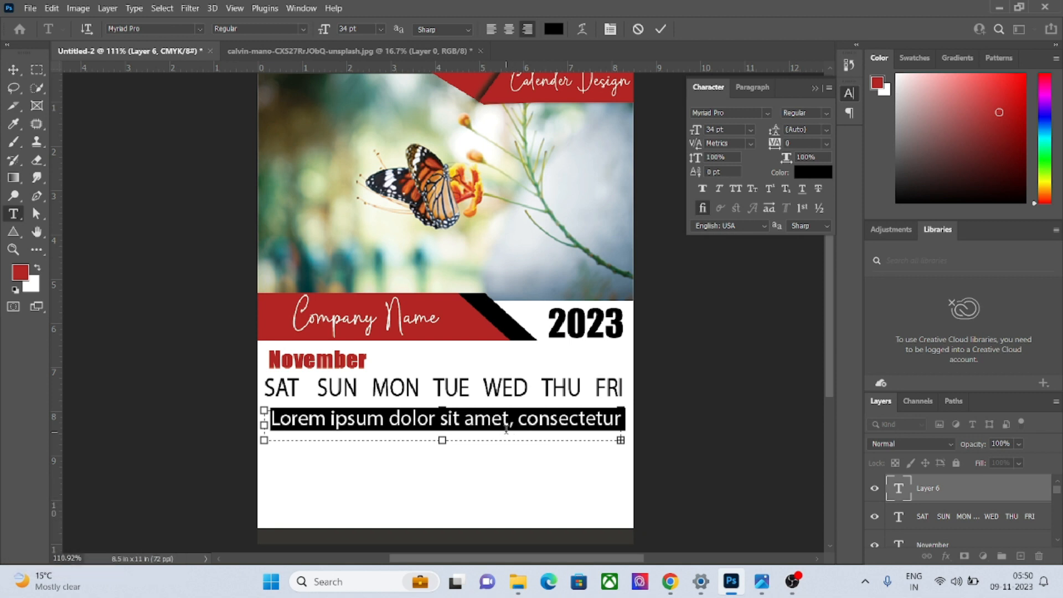
# Replace the placeholder text with the dates 01 to 07 in one row, separated by spaces.
pyautogui.press('BackSpace')
pyautogui.write('01   ')
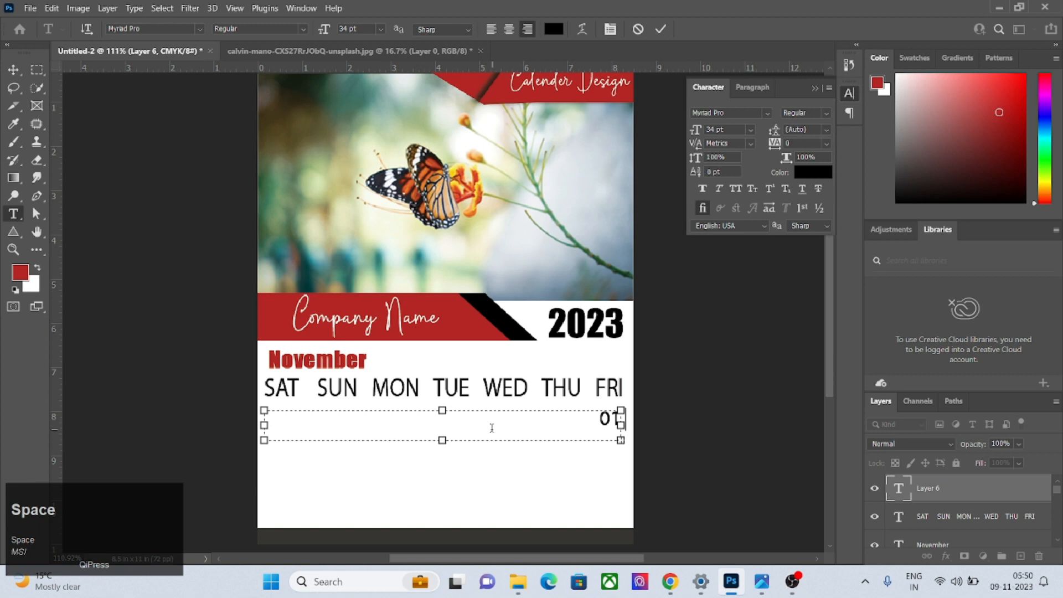
pyautogui.write('02   03')
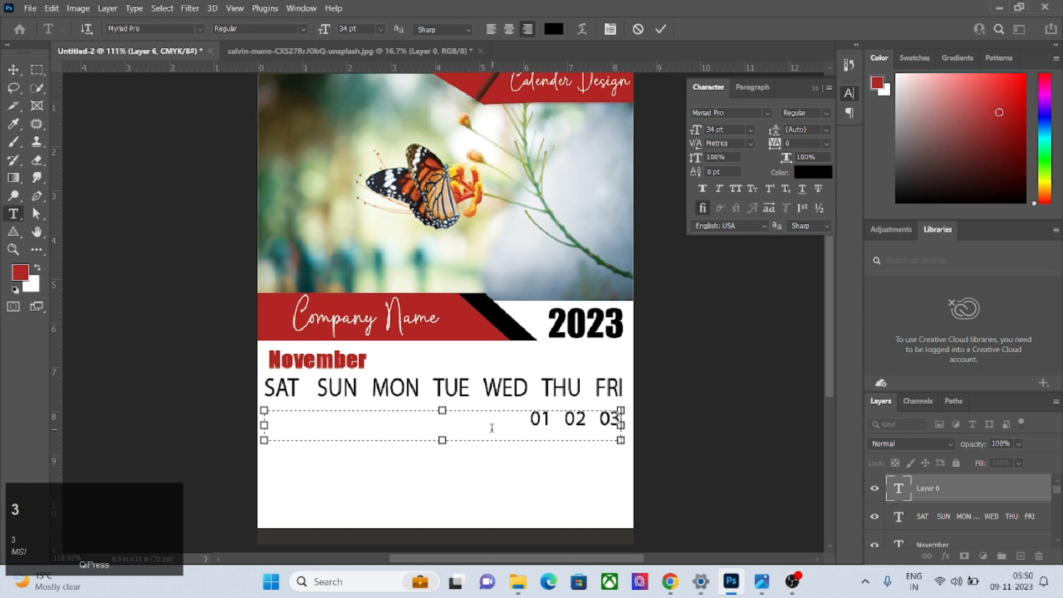
pyautogui.write('   04')
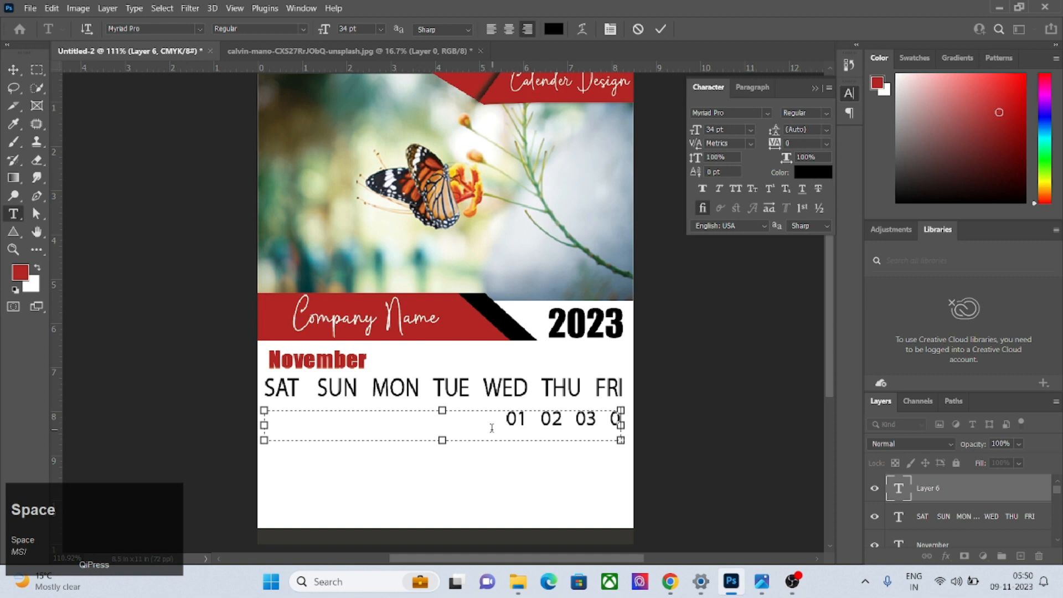
pyautogui.write('   05')
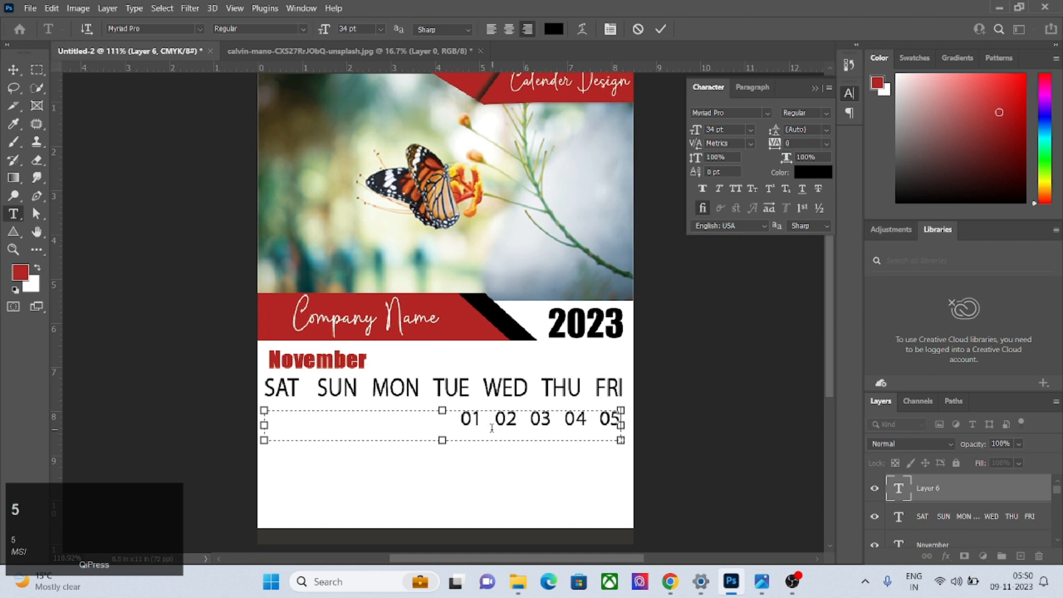
pyautogui.write('   06')
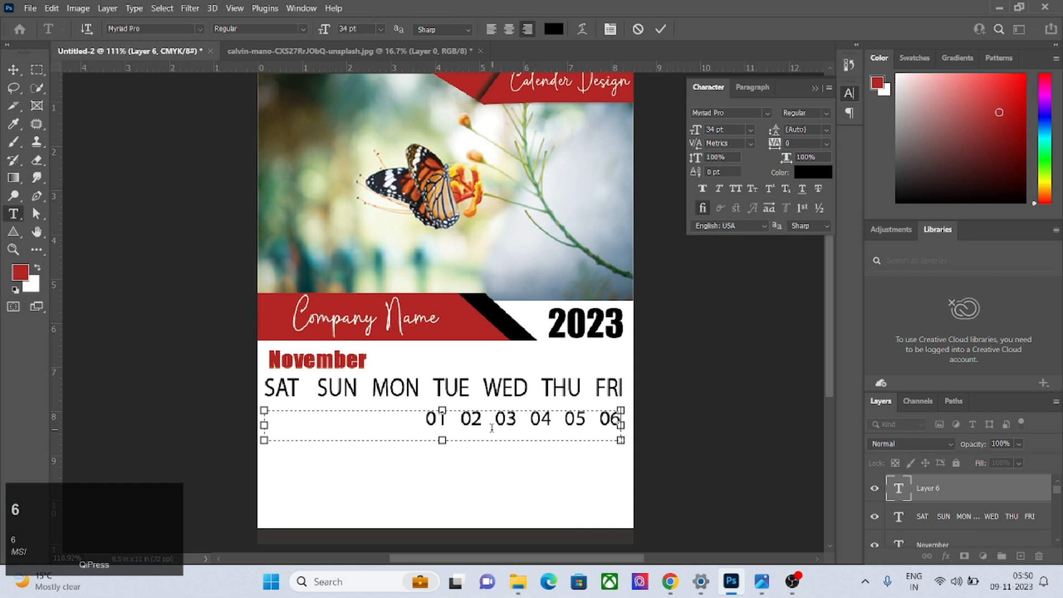
pyautogui.write('   07')
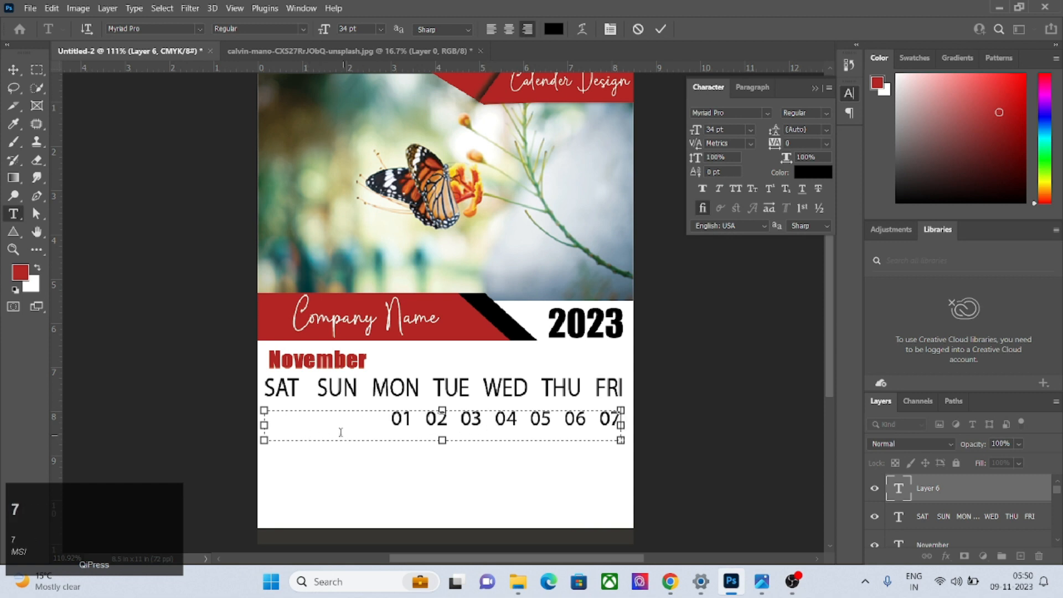
# Enlarge the 01 to 07 date row to 51 pt so it spans the weekday columns.
pyautogui.moveTo(393, 426); pyautogui.dragTo(701, 110)
pyautogui.scroll(10, 744, 130)
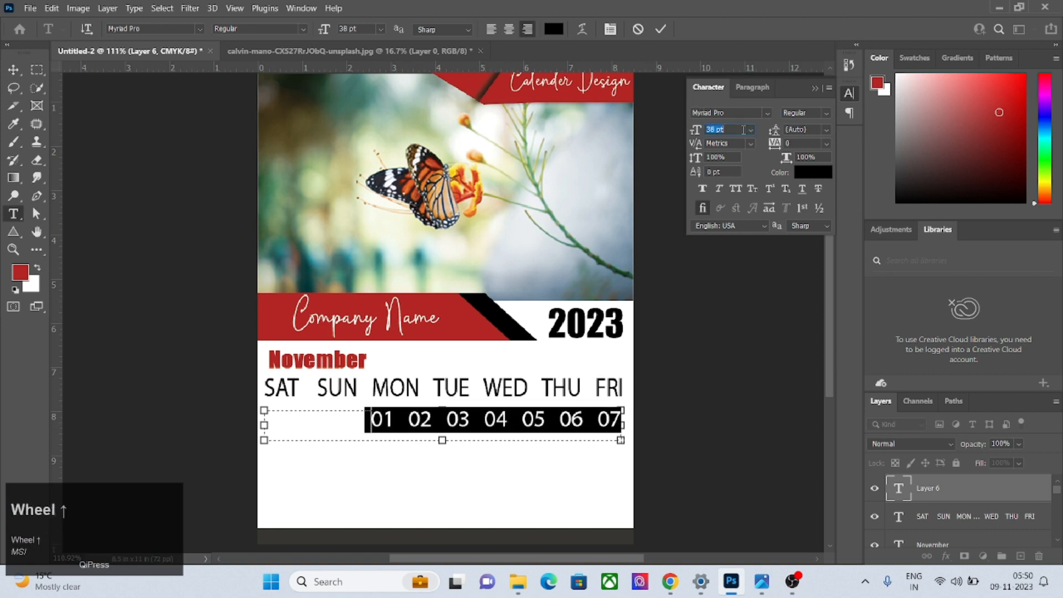
pyautogui.scroll(7, 743, 130)
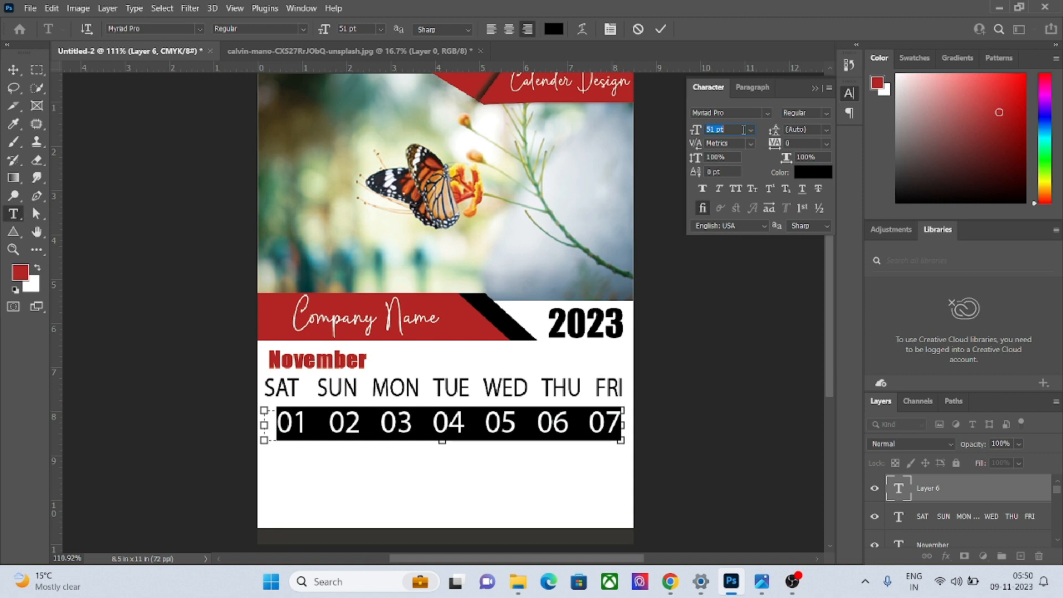
pyautogui.click(744, 129)
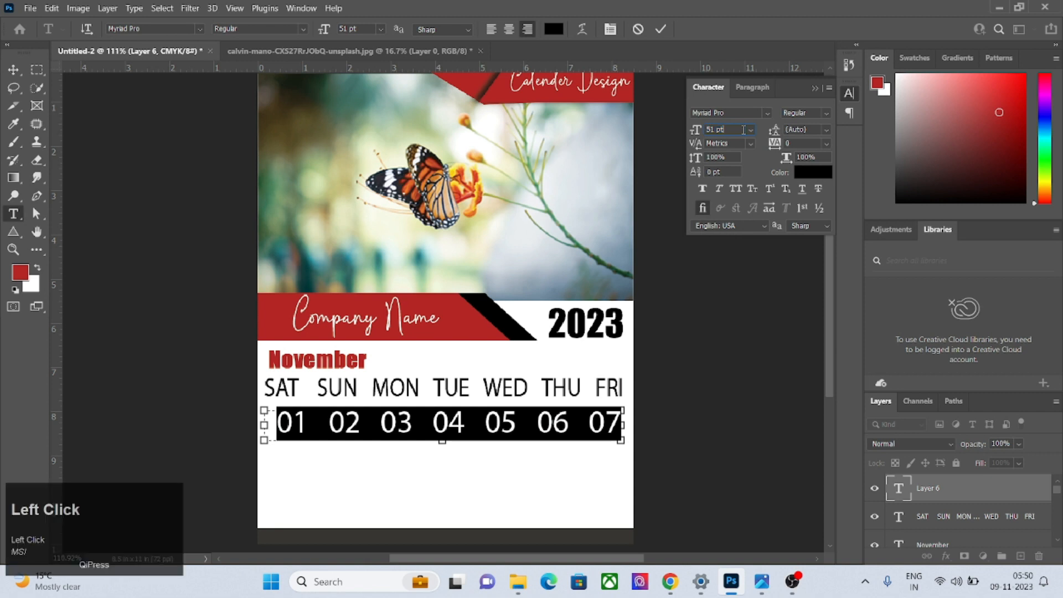
# Move the date row slightly up and left under the weekdays, and stack three duplicates of it straight below.
pyautogui.click(13, 69)
pyautogui.click(509, 424)
pyautogui.moveTo(510, 424); pyautogui.dragTo(501, 417)
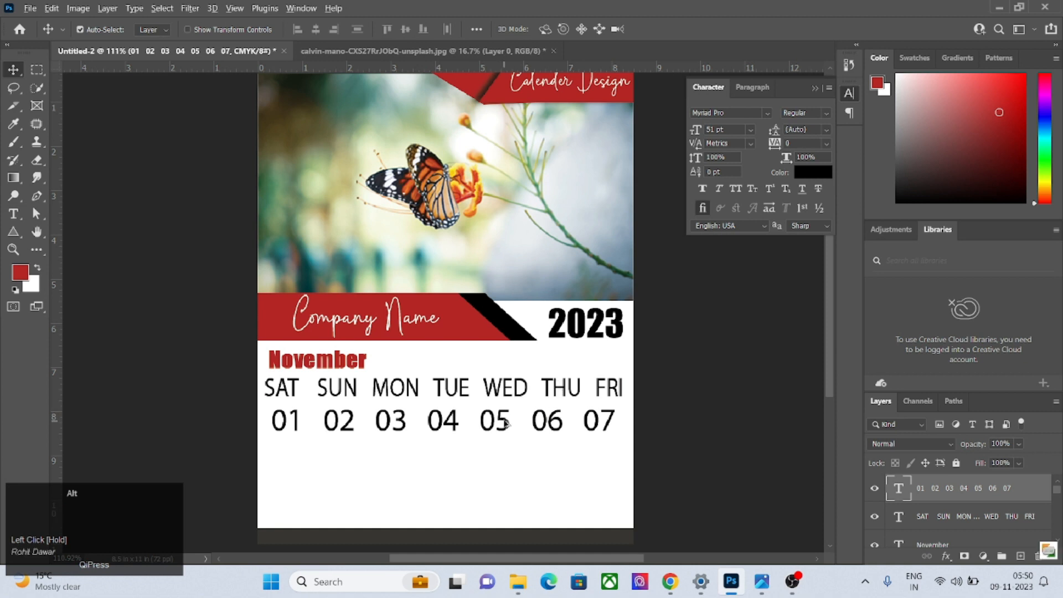
pyautogui.keyDown('alt'); pyautogui.click(505, 423); pyautogui.keyUp('alt')
pyautogui.moveTo(505, 423); pyautogui.dragTo(504, 515)
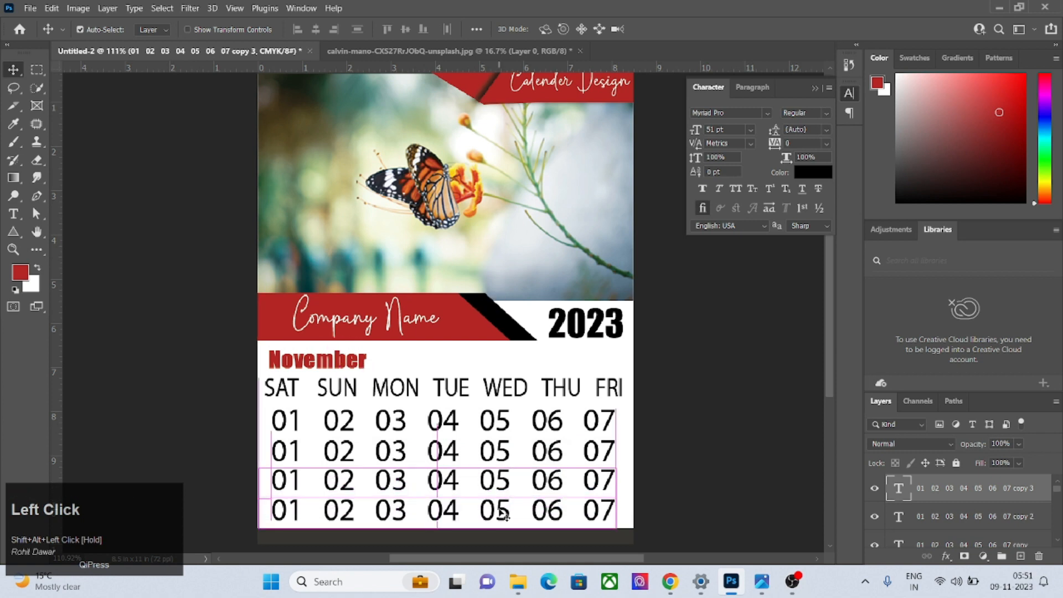
# Change the first three dates of the second date row to 08, 09 and 10.
pyautogui.click(13, 214)
pyautogui.click(296, 451)
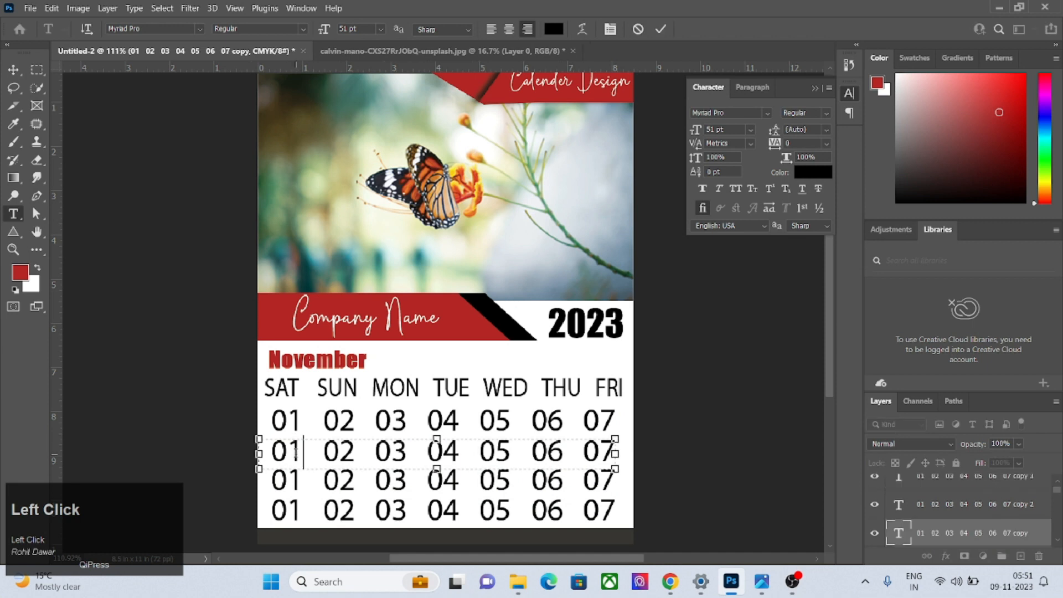
pyautogui.press('BackSpace')
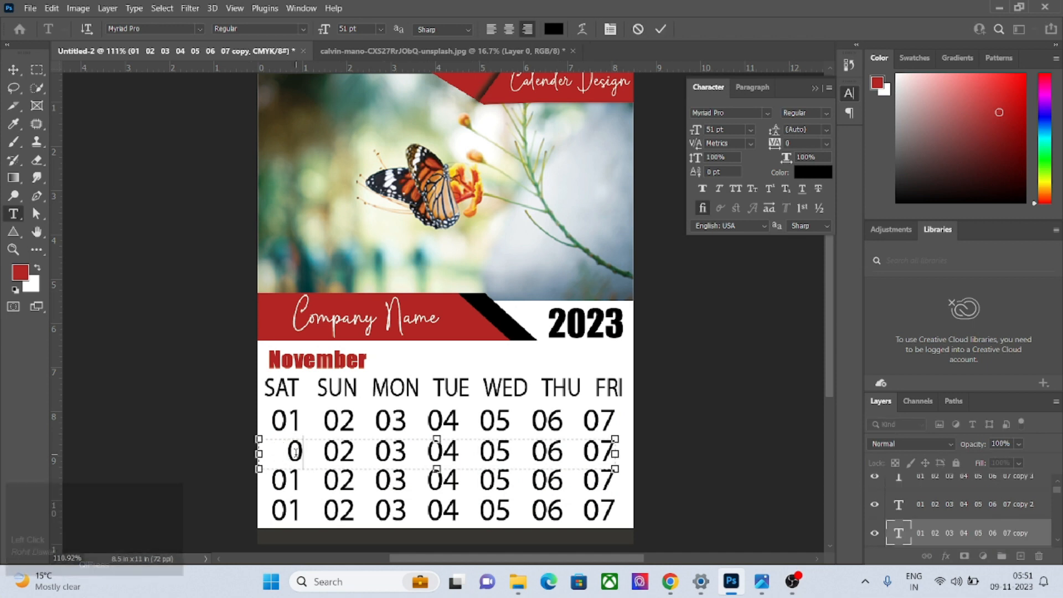
pyautogui.write('8')
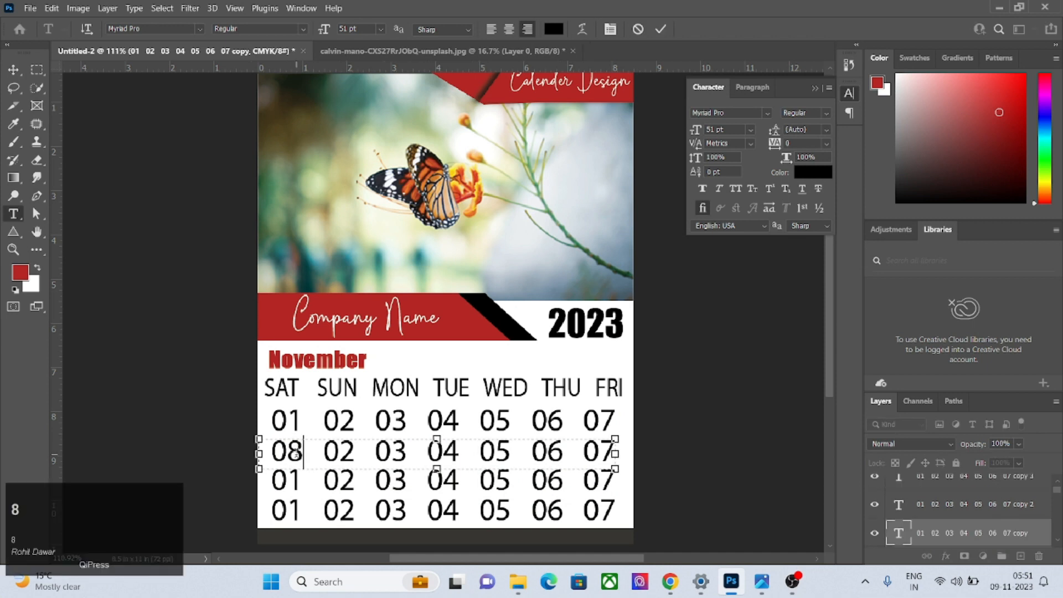
pyautogui.click(354, 452)
pyautogui.press('BackSpace')
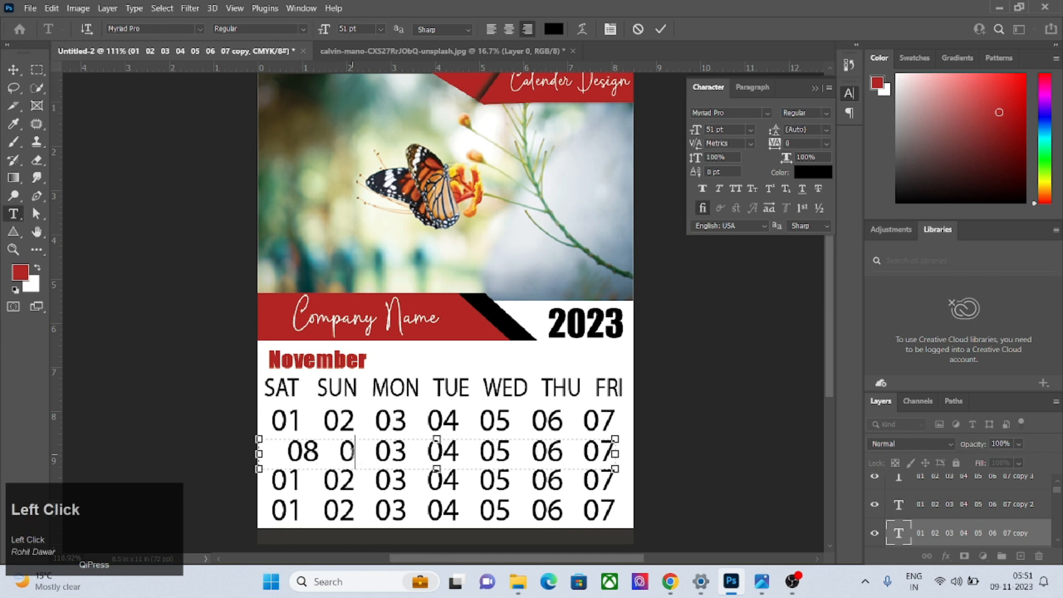
pyautogui.write('9')
pyautogui.click(400, 454)
pyautogui.press('BackSpace')
pyautogui.press('BackSpace')
pyautogui.write('10')
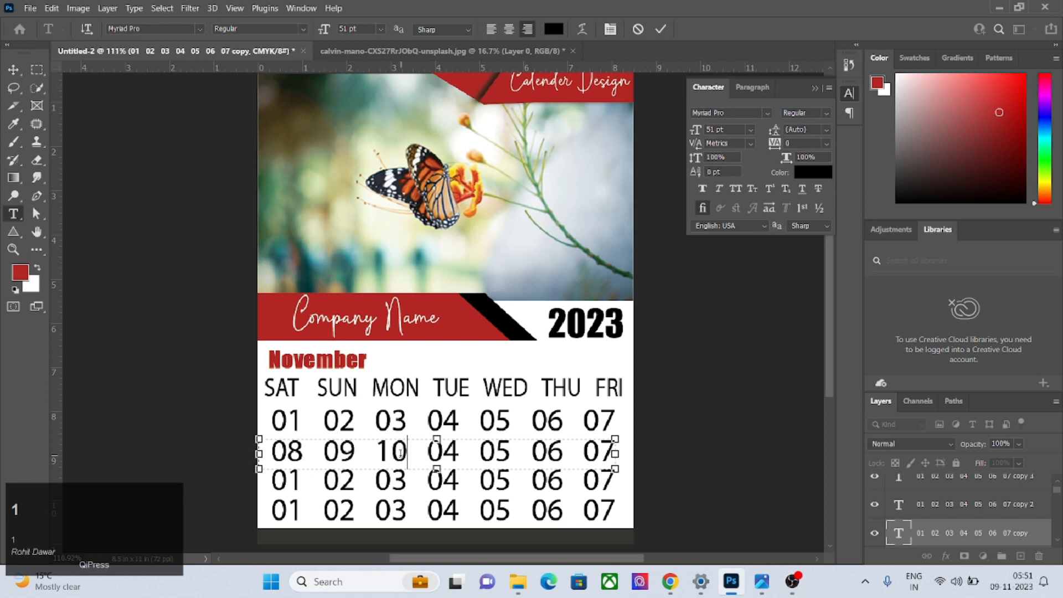
# Change the TUE and WED dates of the second row to 11 and 12.
pyautogui.click(457, 454)
pyautogui.press('BackSpace')
pyautogui.press('BackSpace')
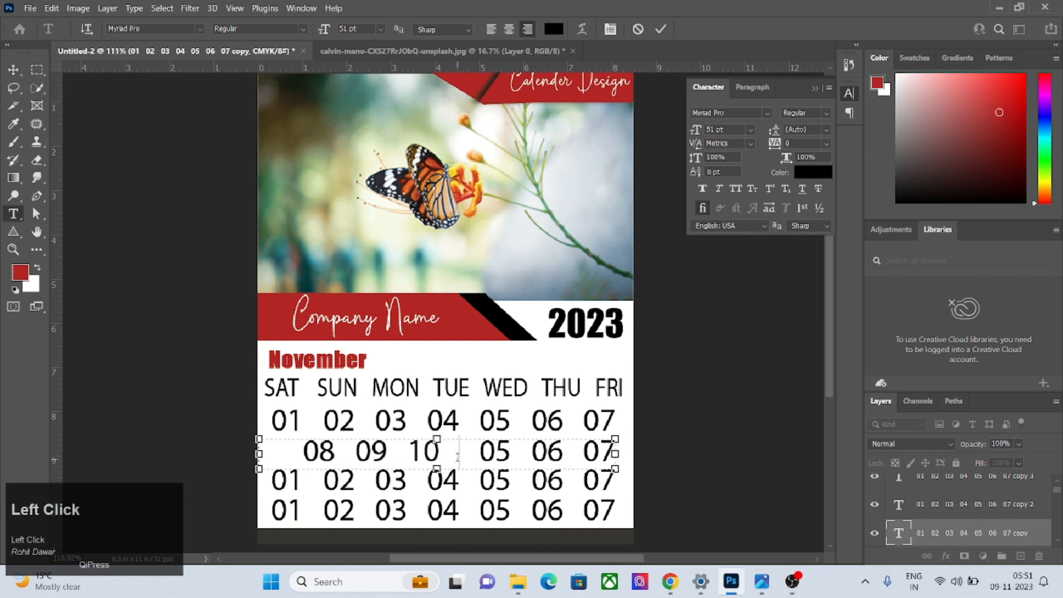
pyautogui.write('11')
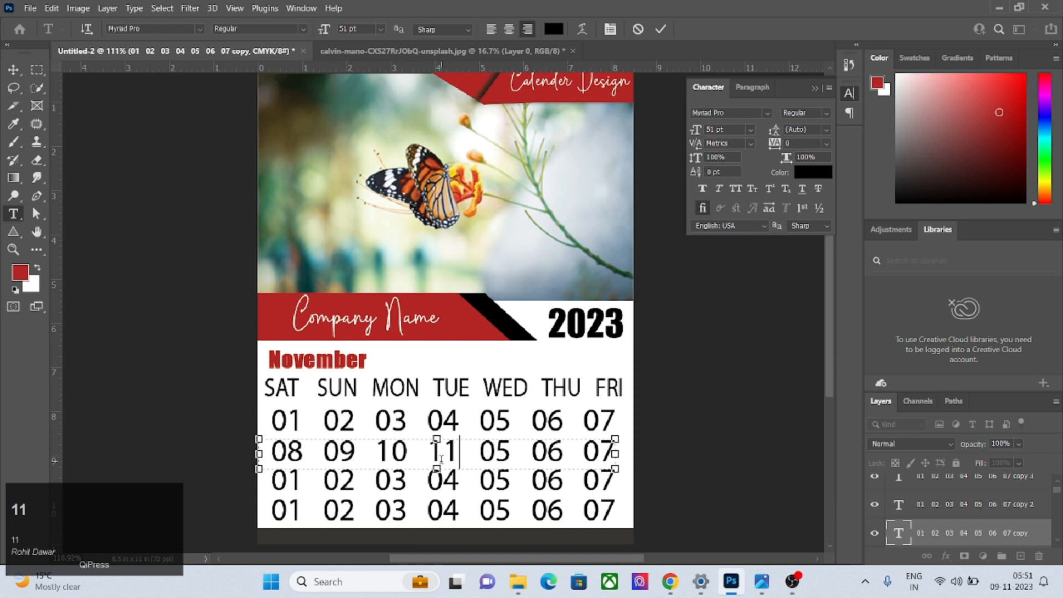
pyautogui.click(501, 452)
pyautogui.press('BackSpace')
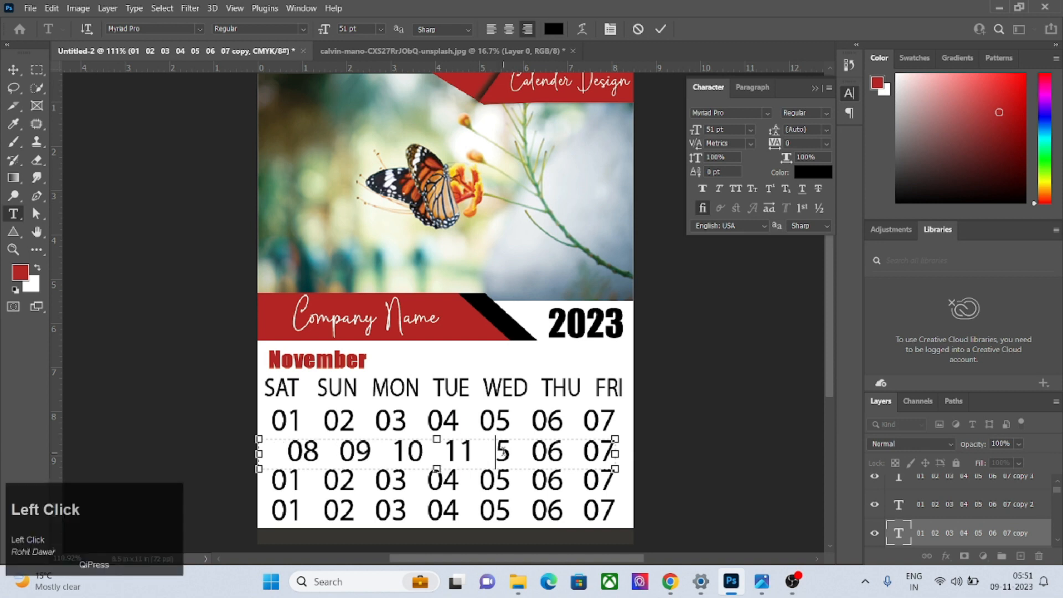
pyautogui.press('Right')
pyautogui.press('BackSpace')
pyautogui.write('12')
# Change the THU and FRI dates of the second row to 13 and 14 and finish the text edit.
pyautogui.click(562, 452)
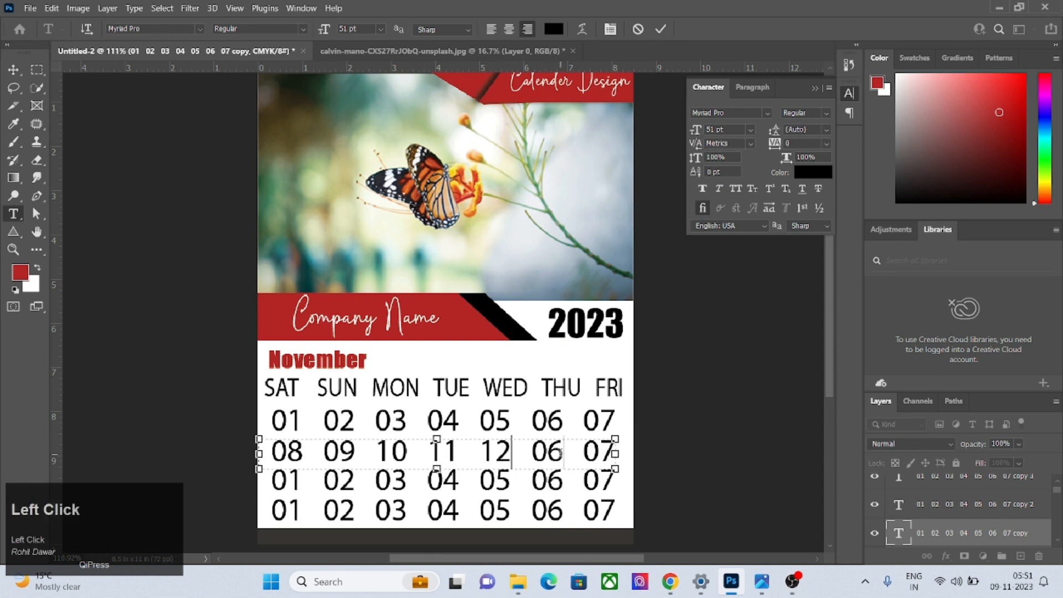
pyautogui.press('BackSpace')
pyautogui.press('BackSpace')
pyautogui.write('1')
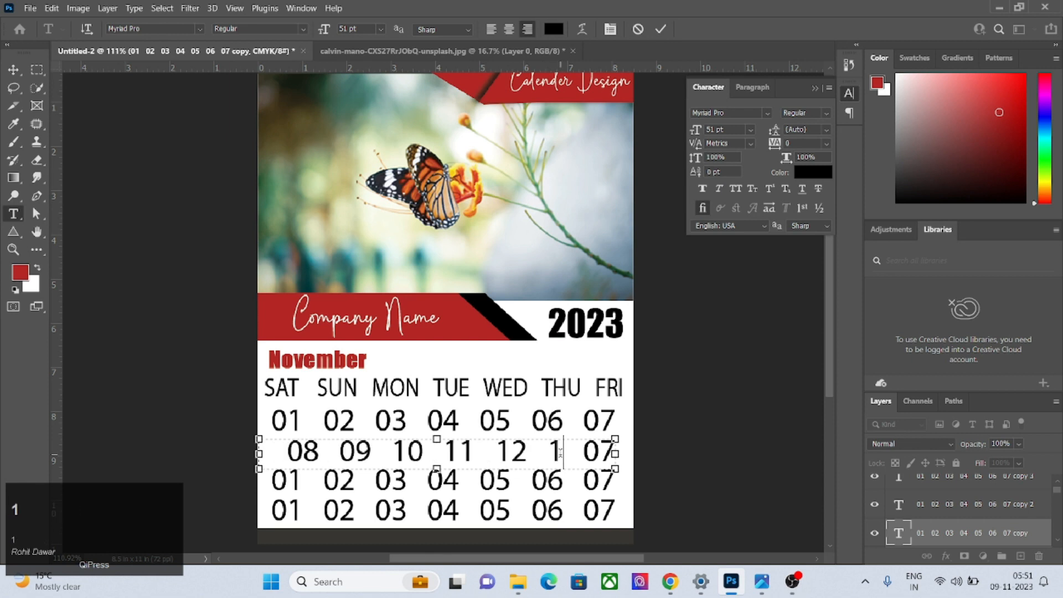
pyautogui.write('3')
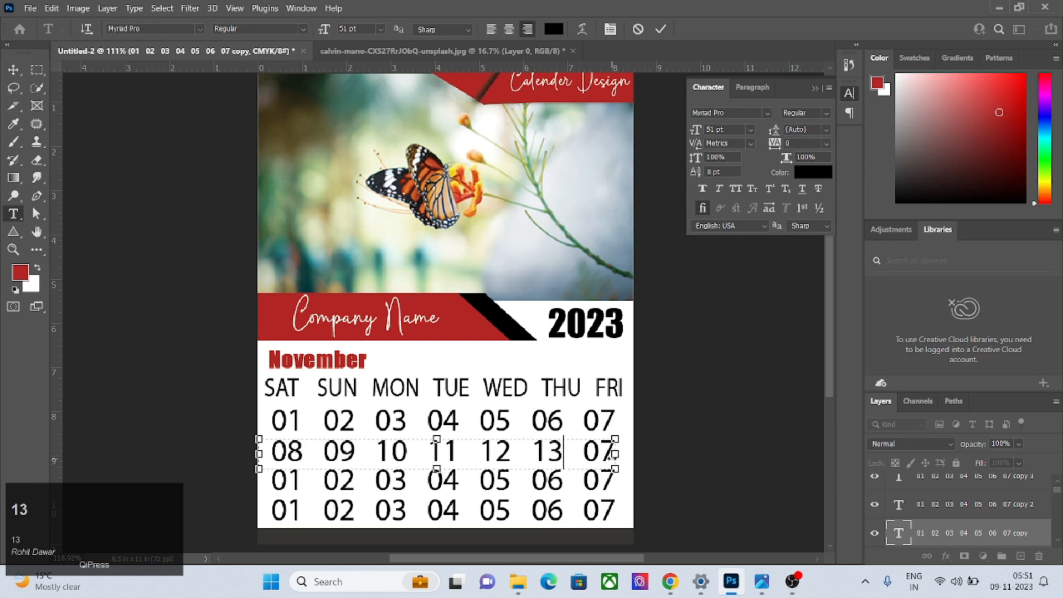
pyautogui.click(611, 455)
pyautogui.press('Right')
pyautogui.press('Right')
pyautogui.press('Right')
pyautogui.press('Right')
pyautogui.press('BackSpace')
pyautogui.press('BackSpace')
pyautogui.write('14')
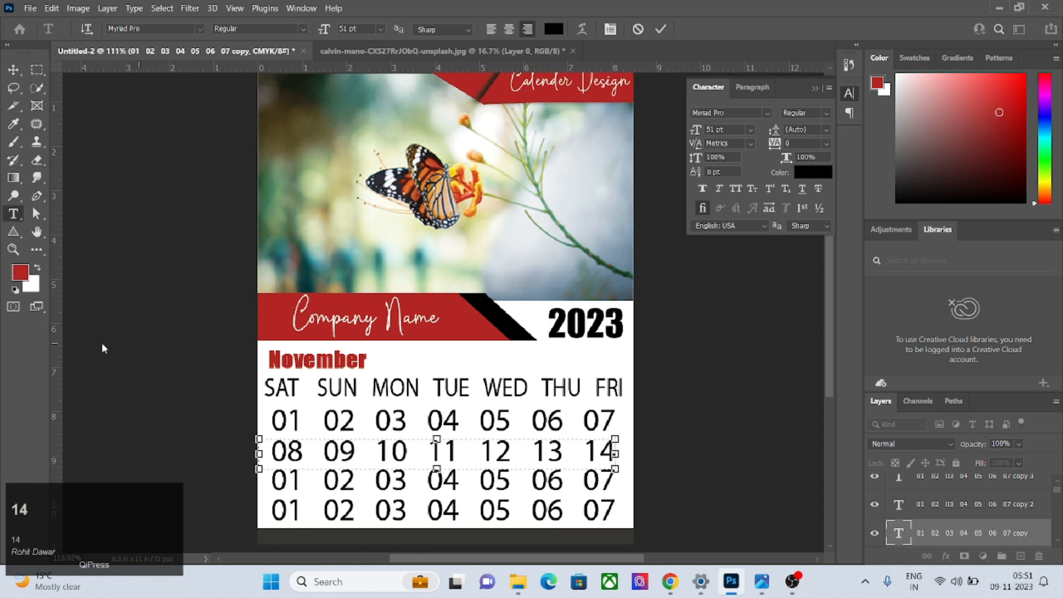
pyautogui.click(14, 72)
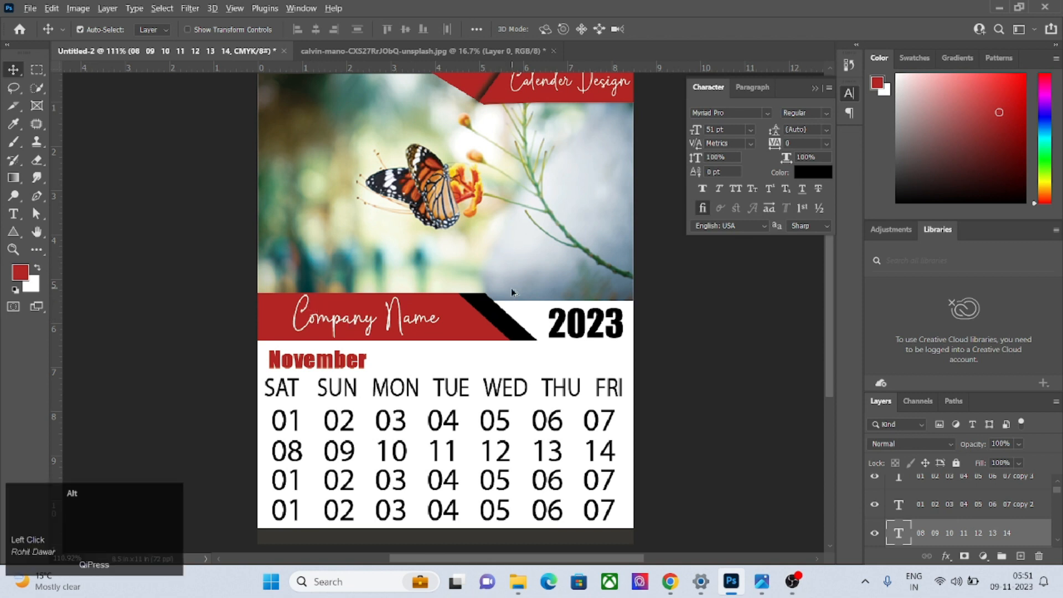
pyautogui.scroll(-2, 511, 293)
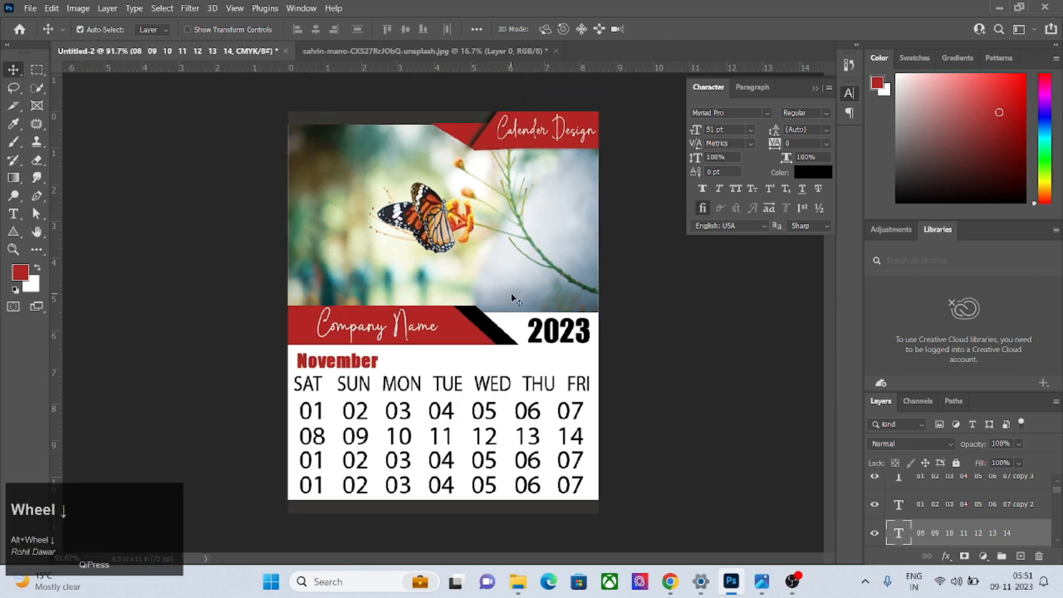